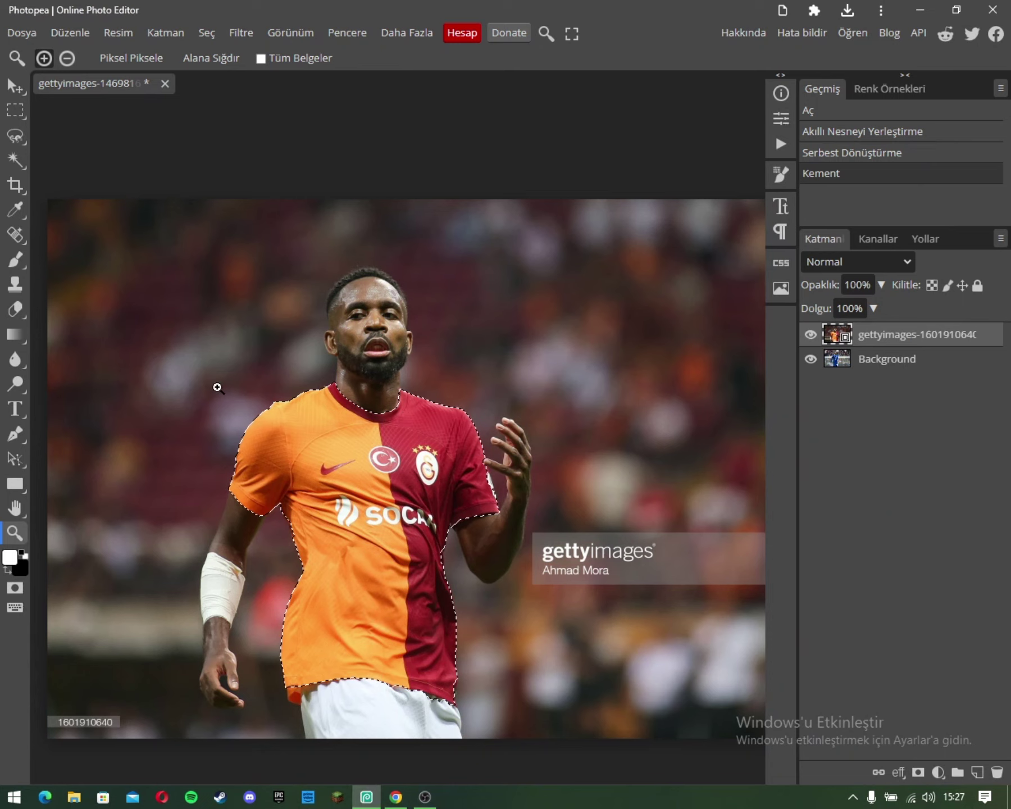
Step: Duplicate the jersey, hide the gettyimages layer, and scale it to about 79% over the torso
key("ctrl+j")
left_click(811, 359)
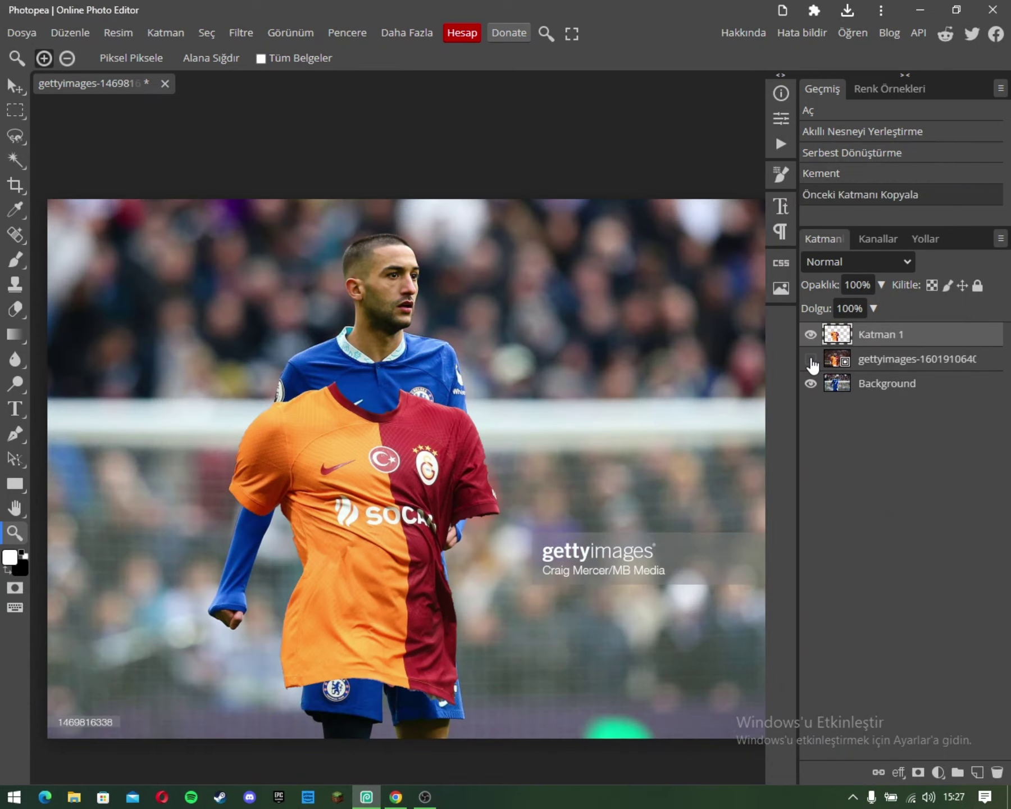
key("ctrl+t")
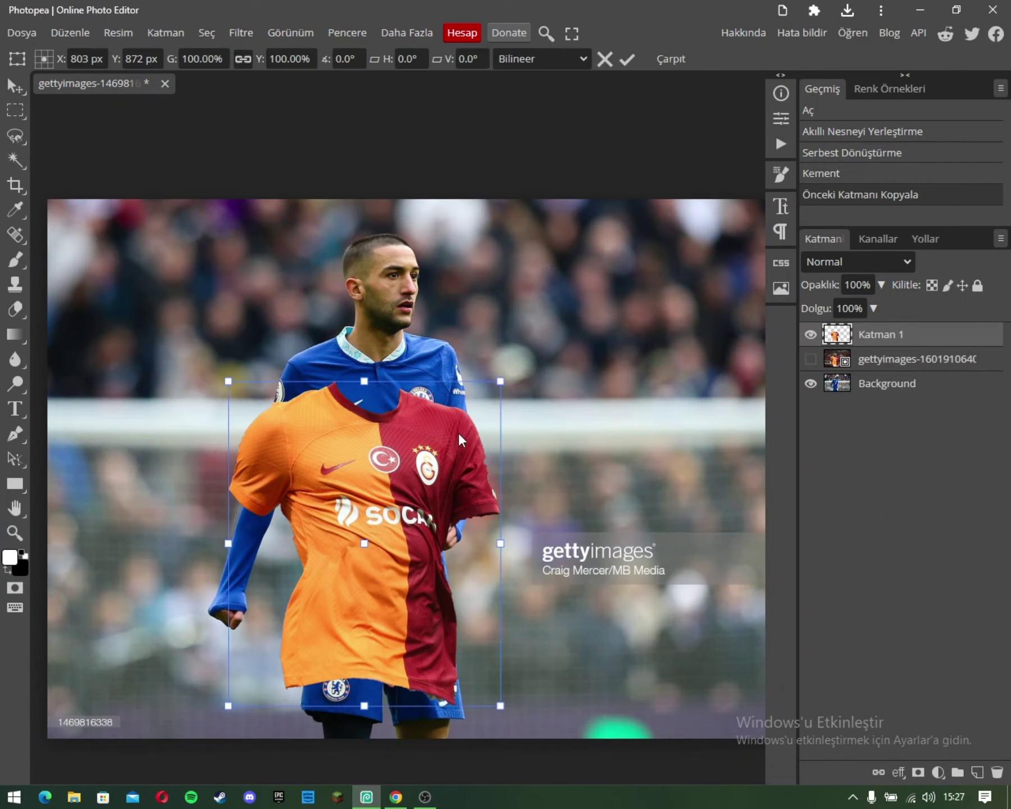
mouse_move(459, 432)
left_mouse_down()
mouse_move(454, 400)
mouse_move(498, 337)
mouse_move(461, 337)
left_mouse_up()
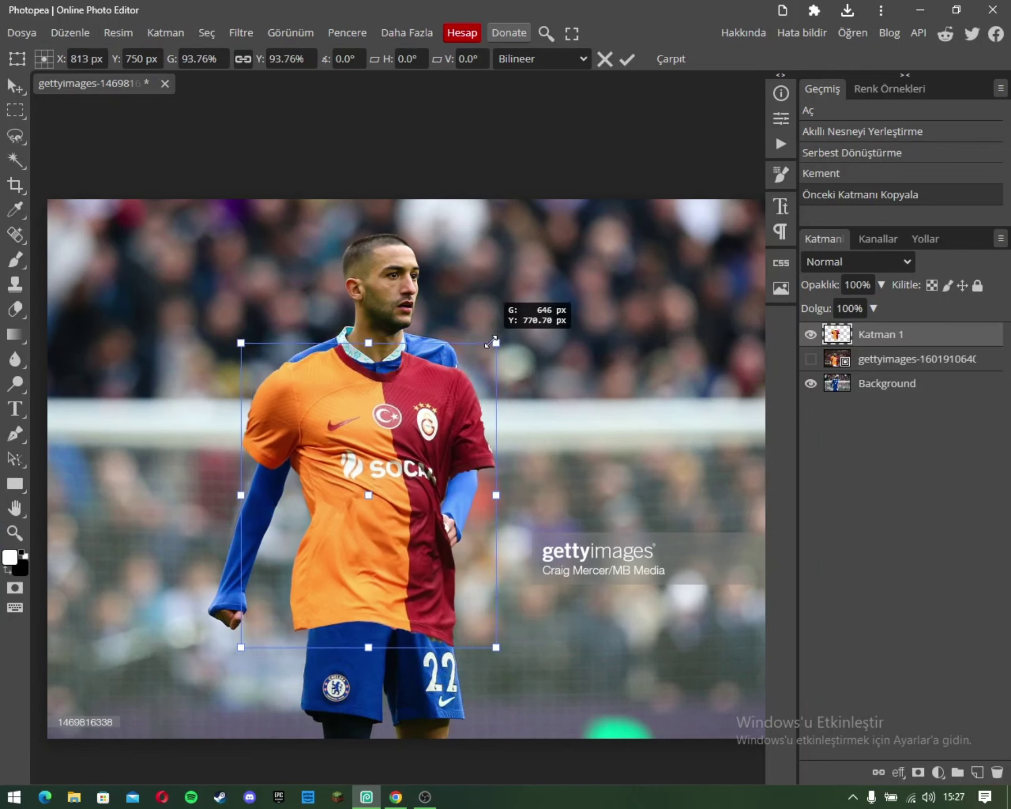
mouse_move(400, 461)
left_mouse_down()
mouse_move(423, 393)
mouse_move(416, 403)
left_mouse_up()
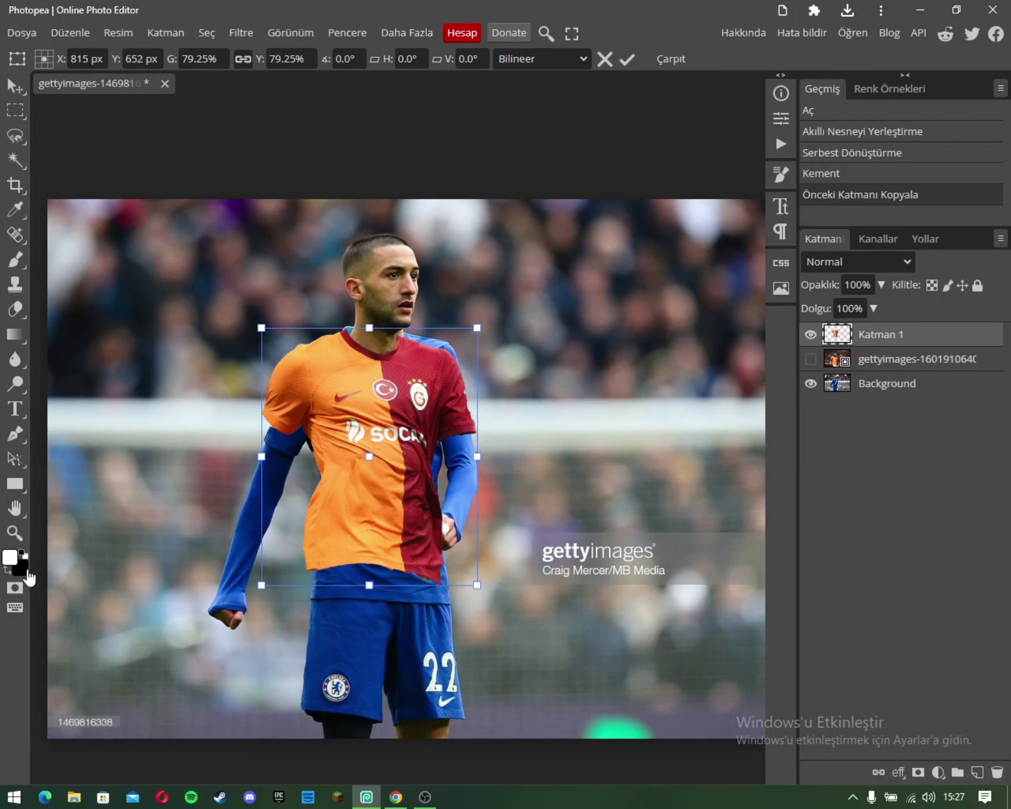
left_click(16, 533)
Step: Zoom in on the player and re-transform the jersey, enlarging it slightly and nudging it into place
left_click(371, 450)
right_click(373, 450)
left_click(395, 482)
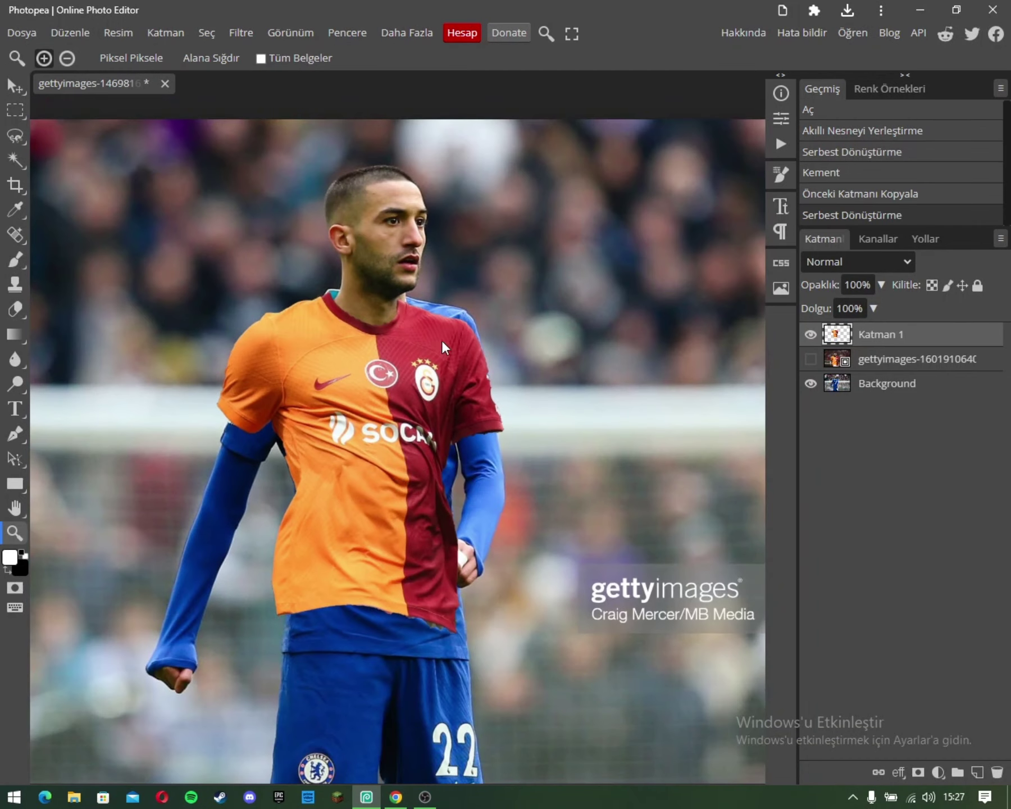
key("alt+ctrl+t")
left_click_drag(500, 287, 515, 271)
left_click_drag(409, 362, 406, 380)
right_click(407, 456)
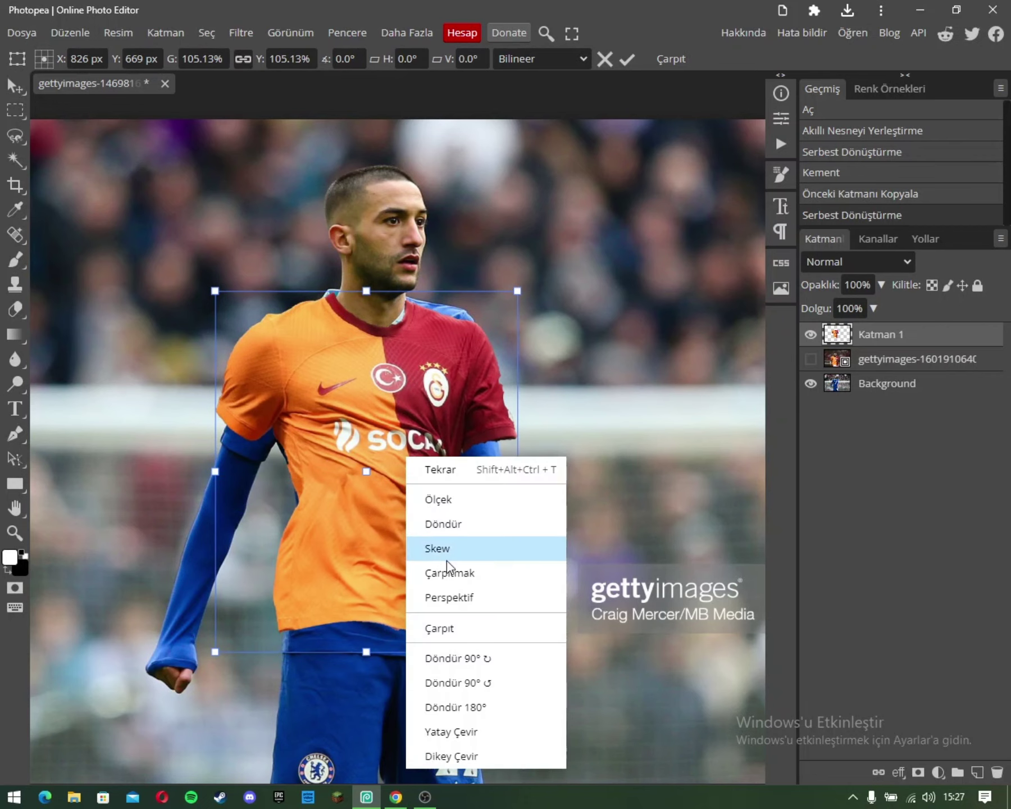
Step: Warp (Çarpıt) the jersey: pull the hem down over the shorts, lift the collar, reshape shoulders
left_click(454, 630)
left_click_drag(315, 656, 334, 696)
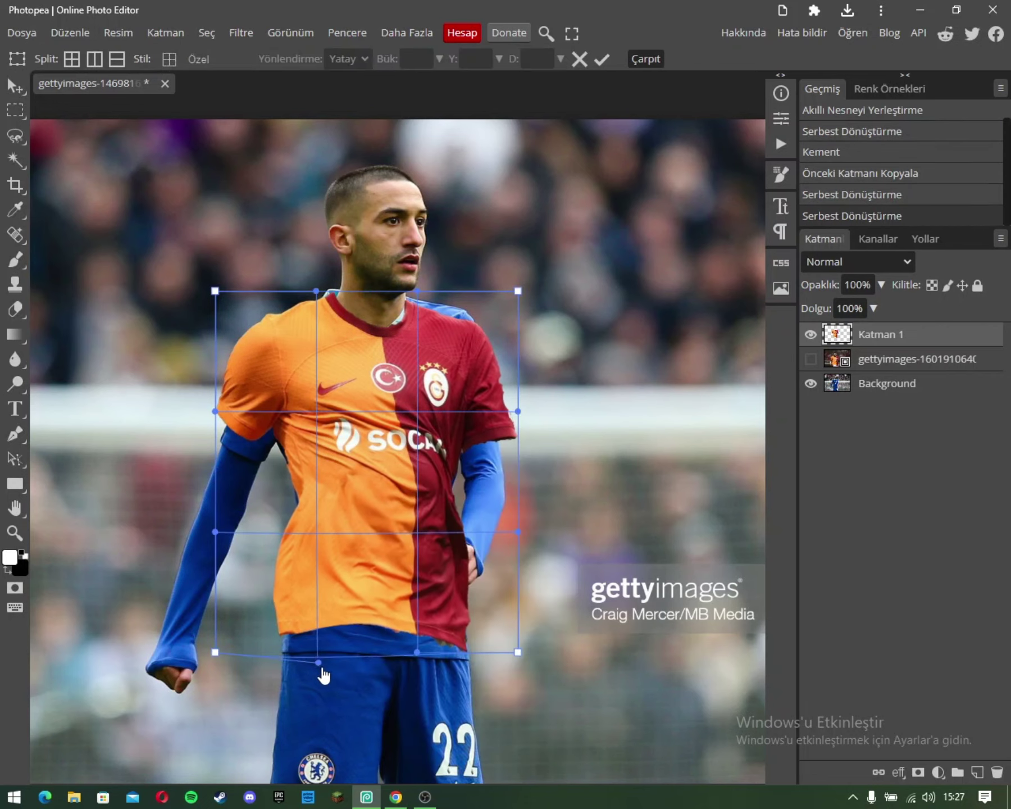
left_click_drag(214, 653, 214, 669)
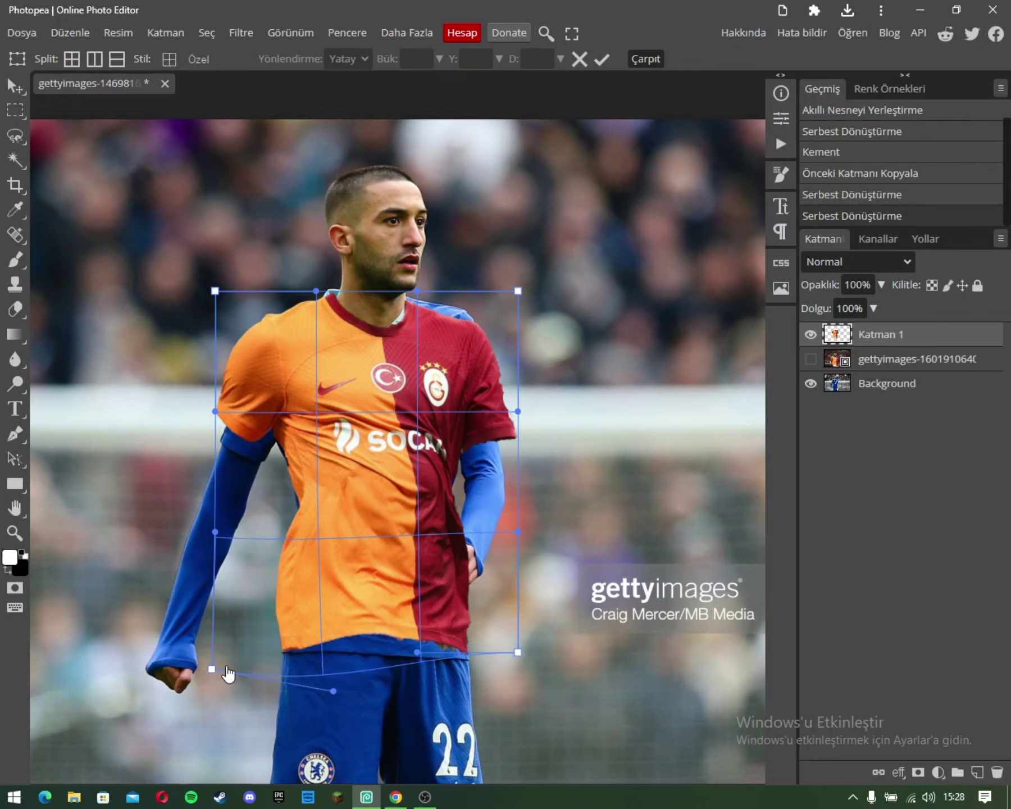
left_click_drag(418, 652, 431, 731)
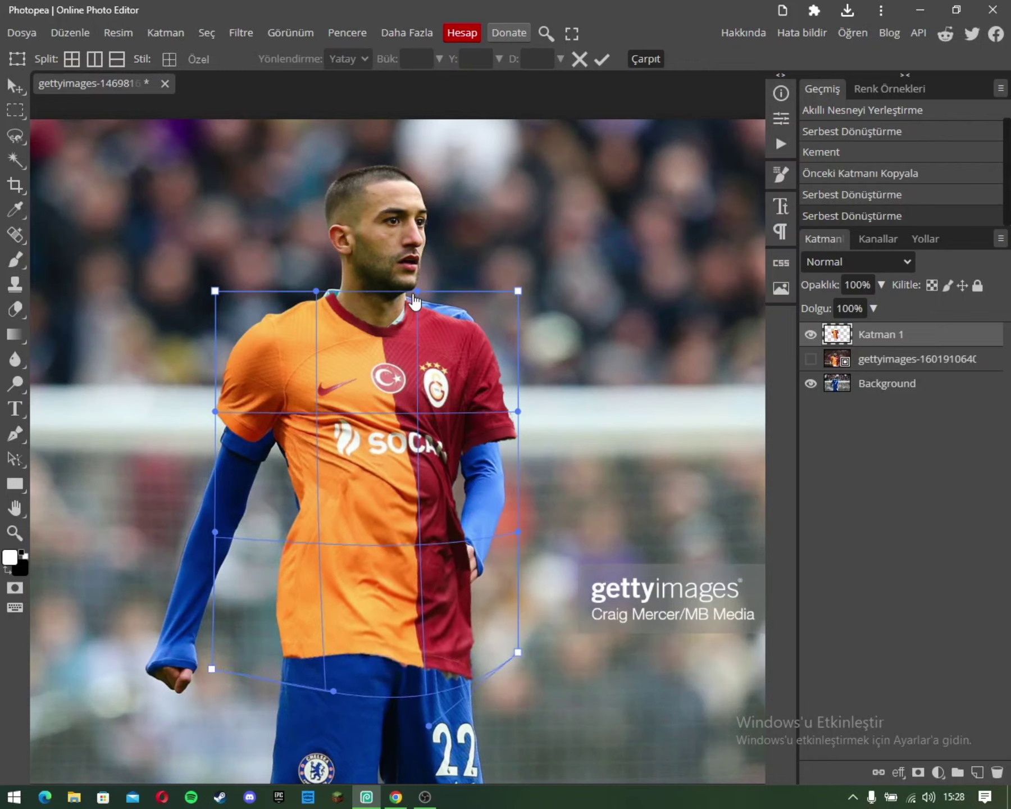
mouse_move(415, 302)
left_mouse_down()
mouse_move(415, 268)
mouse_move(422, 277)
left_mouse_up()
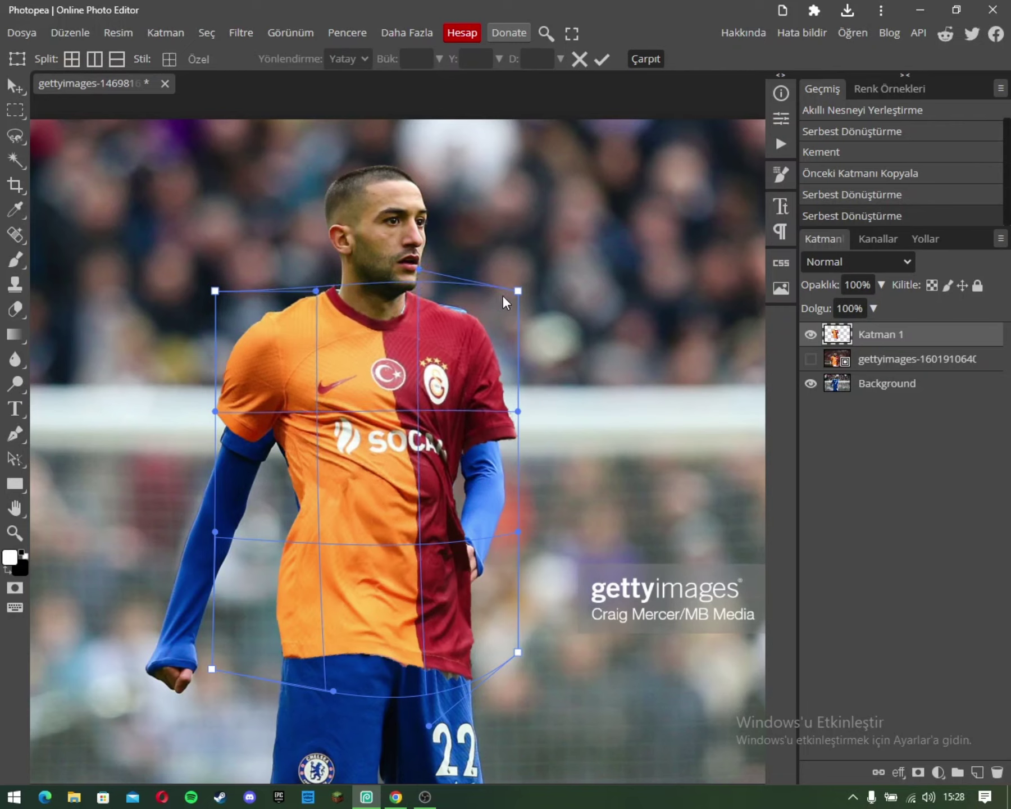
left_click_drag(508, 292, 500, 283)
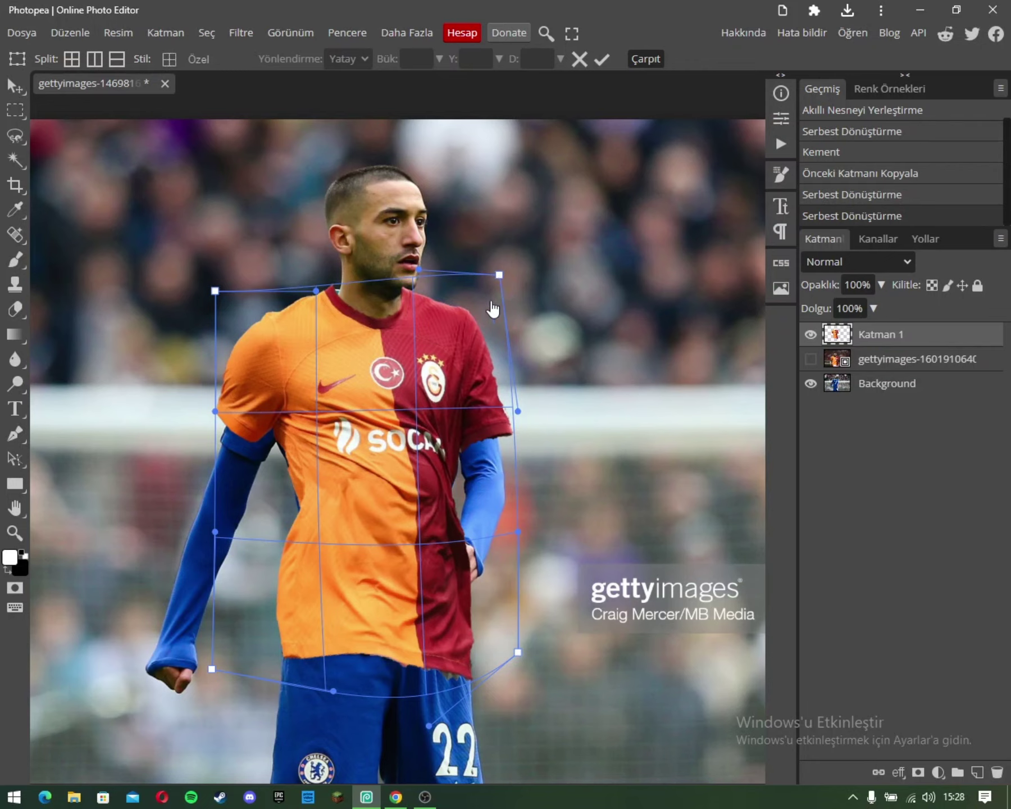
left_click_drag(311, 292, 322, 294)
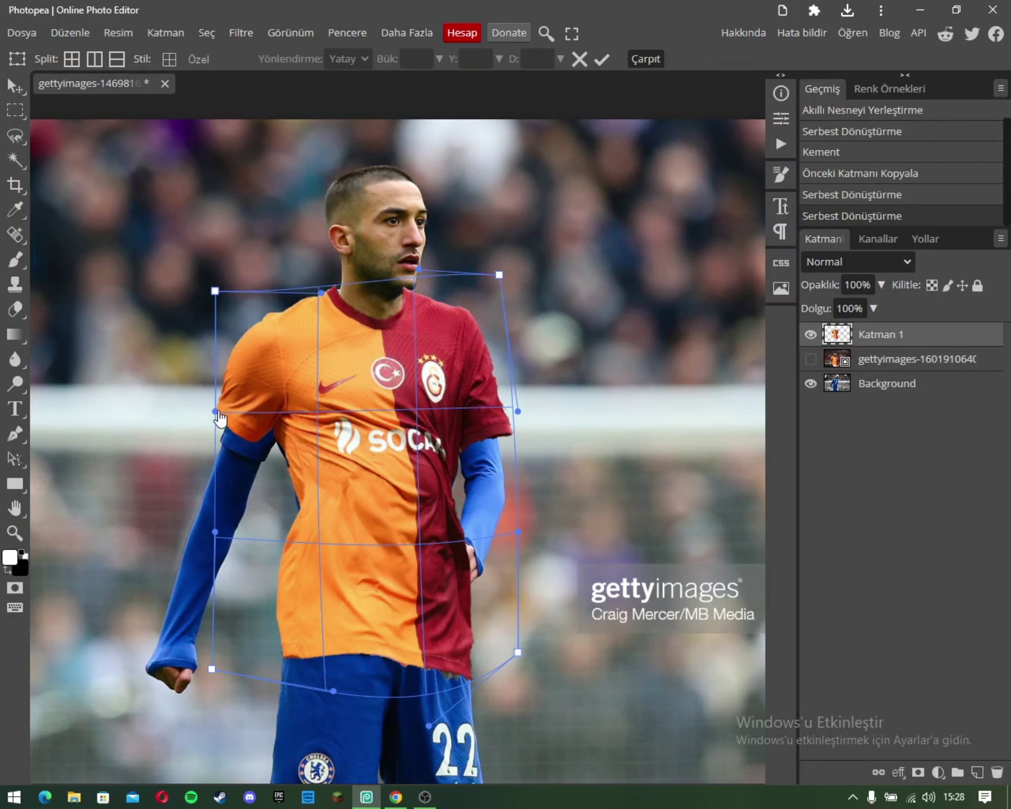
Step: Fine-tune the warp along the left sleeve side, lower edge corners, collar, shoulders and lower right side
left_click_drag(218, 412, 222, 470)
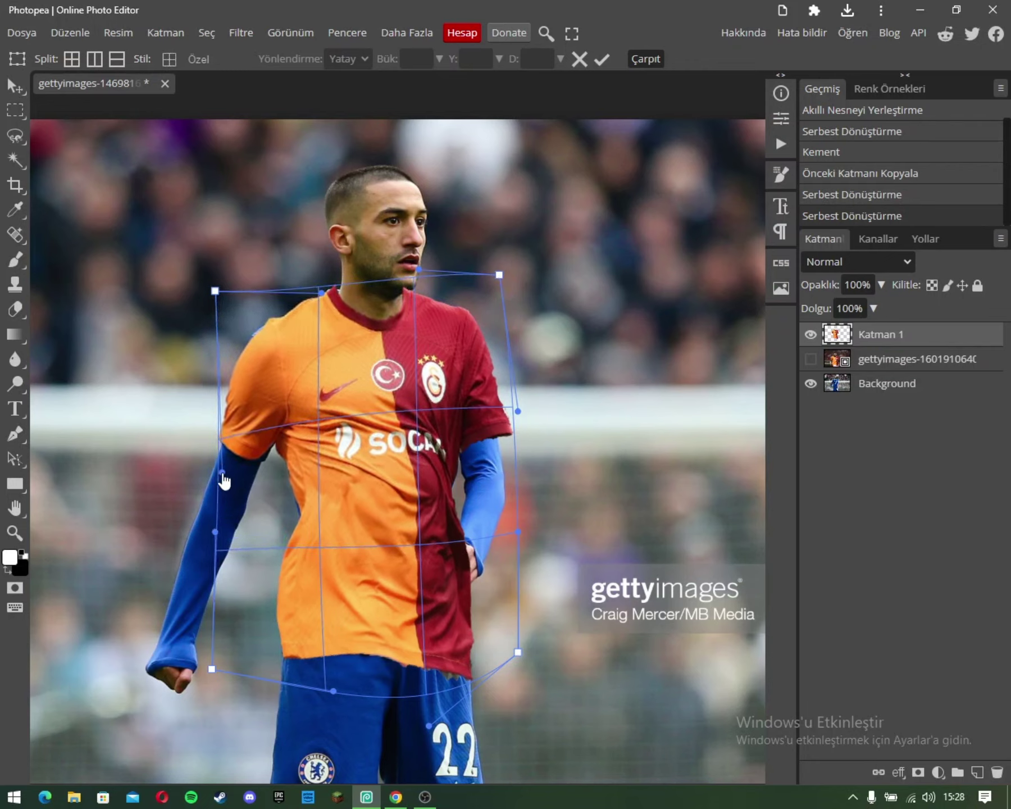
left_click_drag(321, 688, 332, 683)
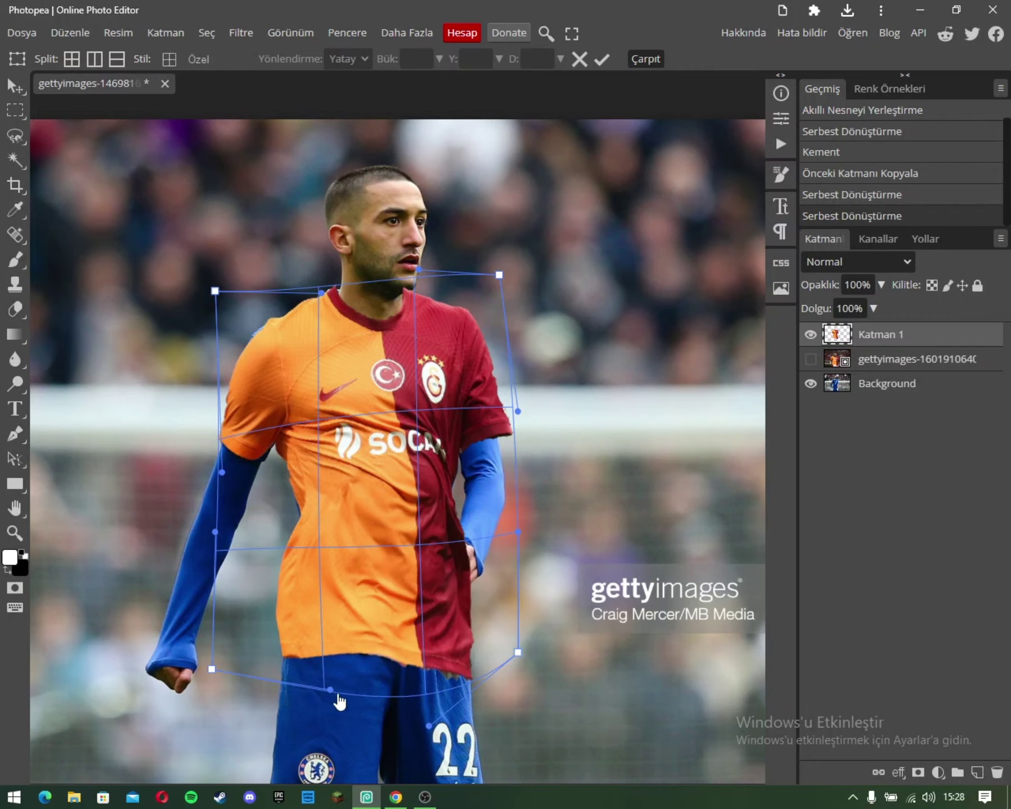
left_click_drag(229, 475, 228, 481)
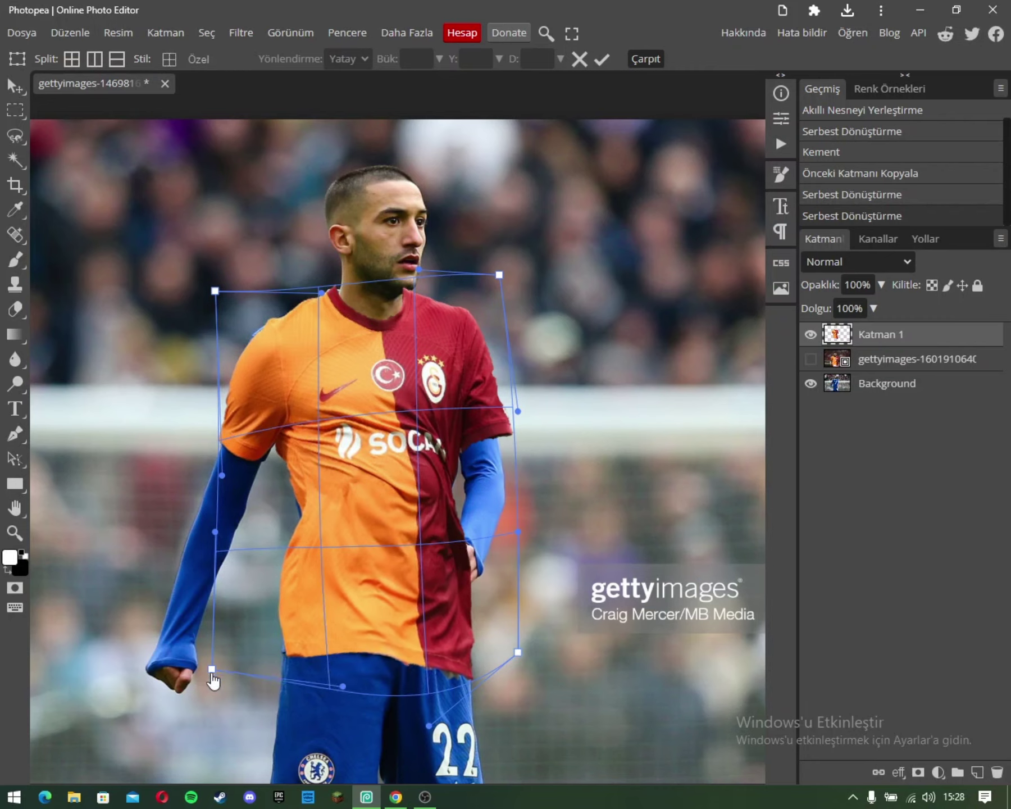
mouse_move(213, 674)
left_mouse_down()
mouse_move(209, 656)
mouse_move(201, 676)
left_mouse_up()
left_click_drag(214, 293, 210, 292)
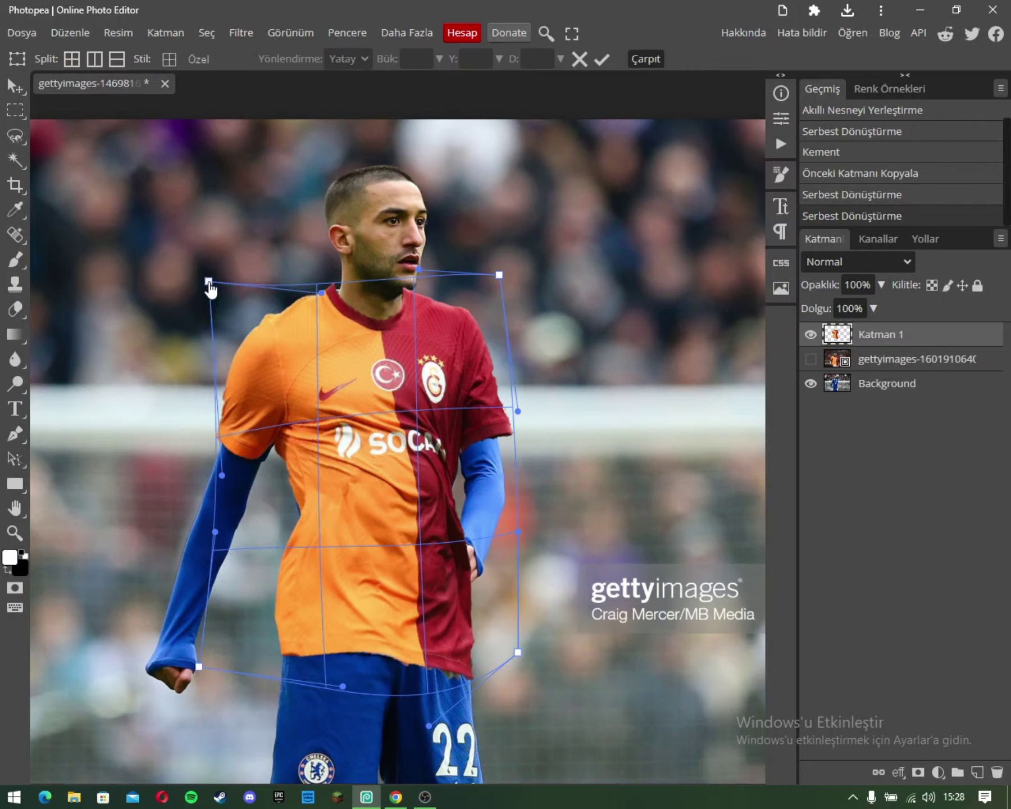
left_click_drag(314, 293, 326, 292)
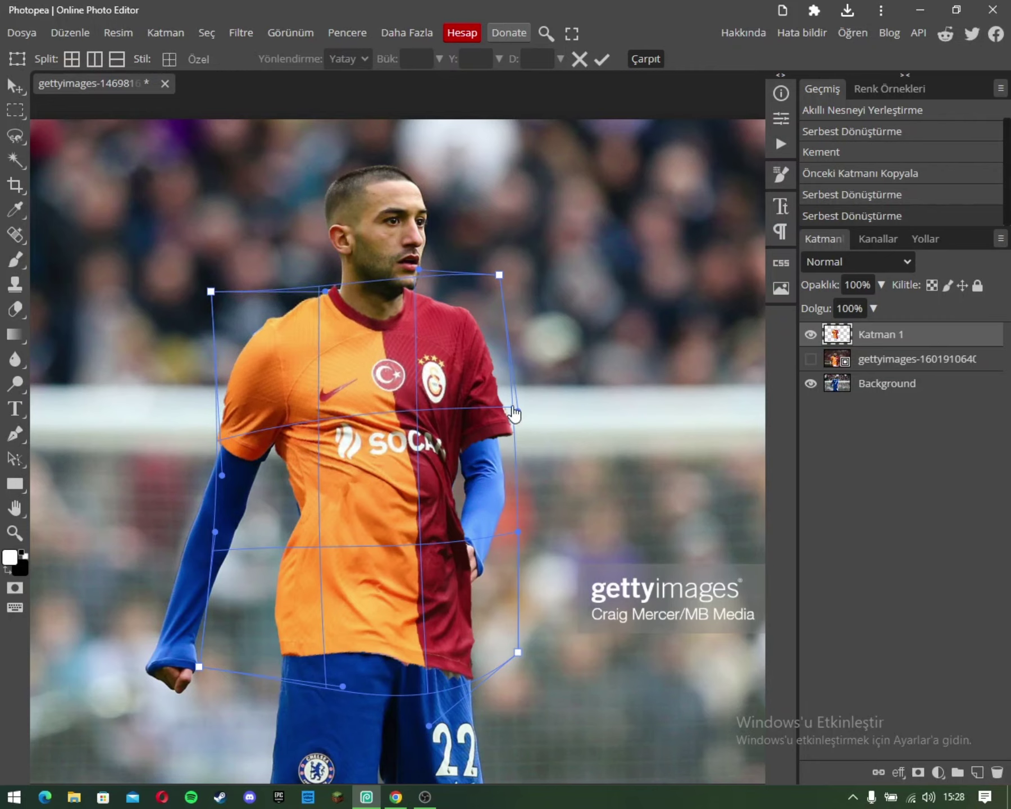
left_click_drag(513, 409, 502, 397)
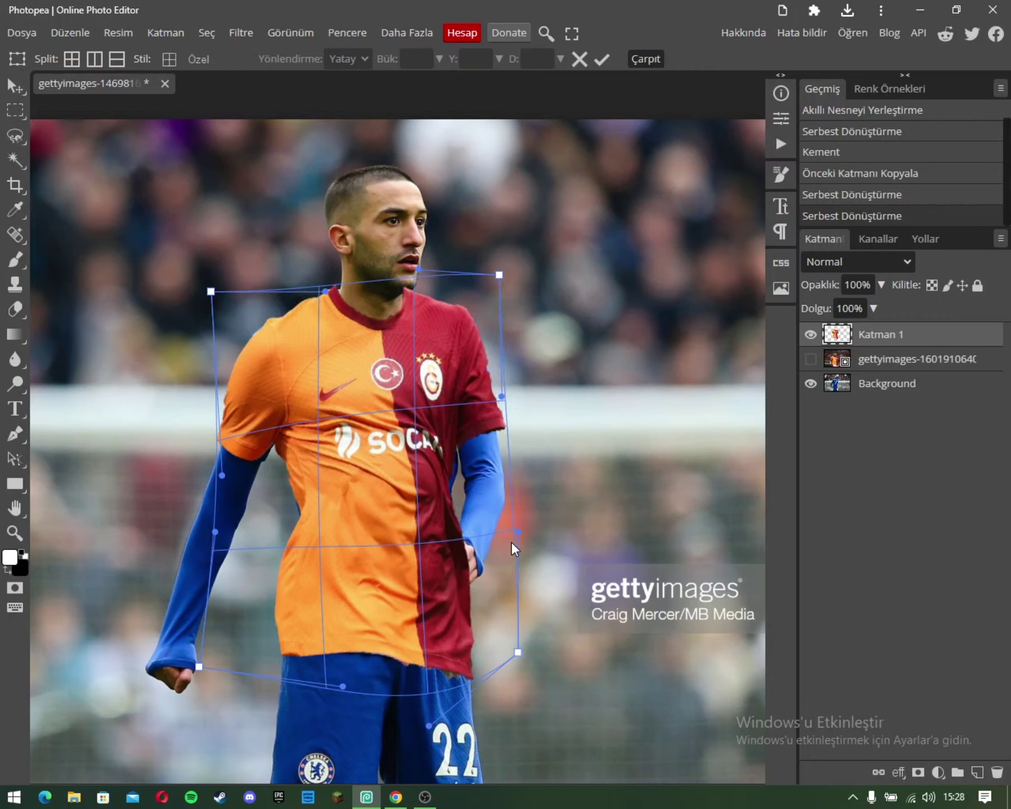
left_click_drag(518, 532, 540, 534)
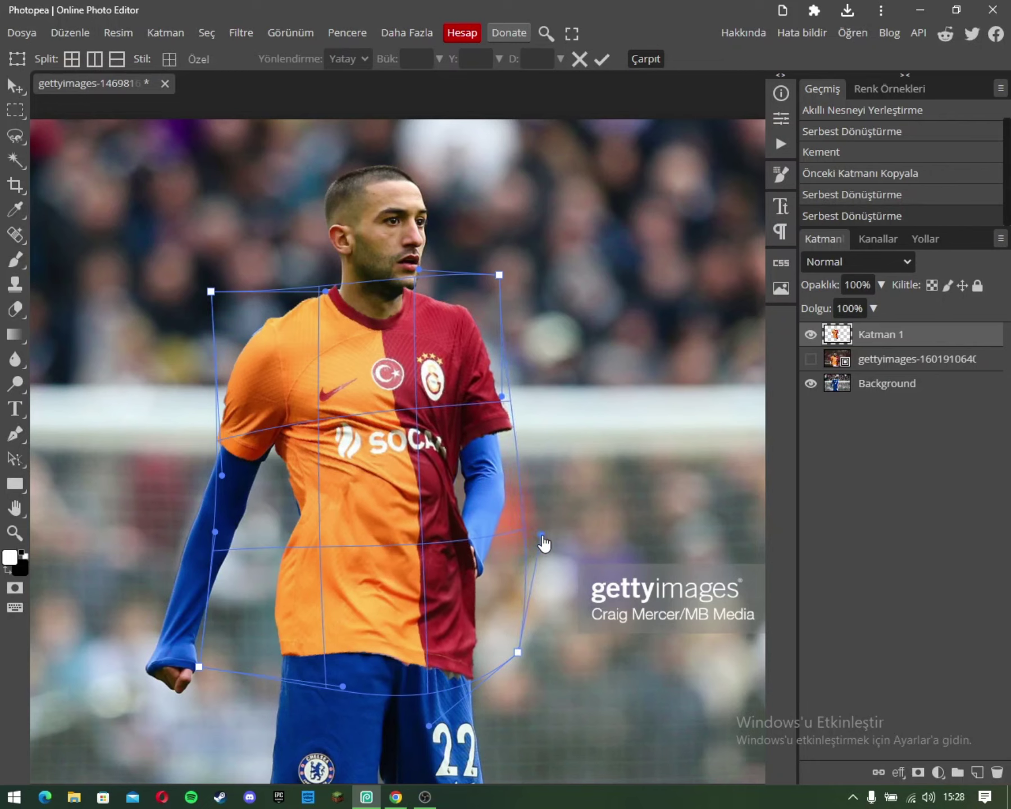
Step: Set the jersey layer Katman 1 to Multiply (Çoğalt) blending
left_click(840, 264)
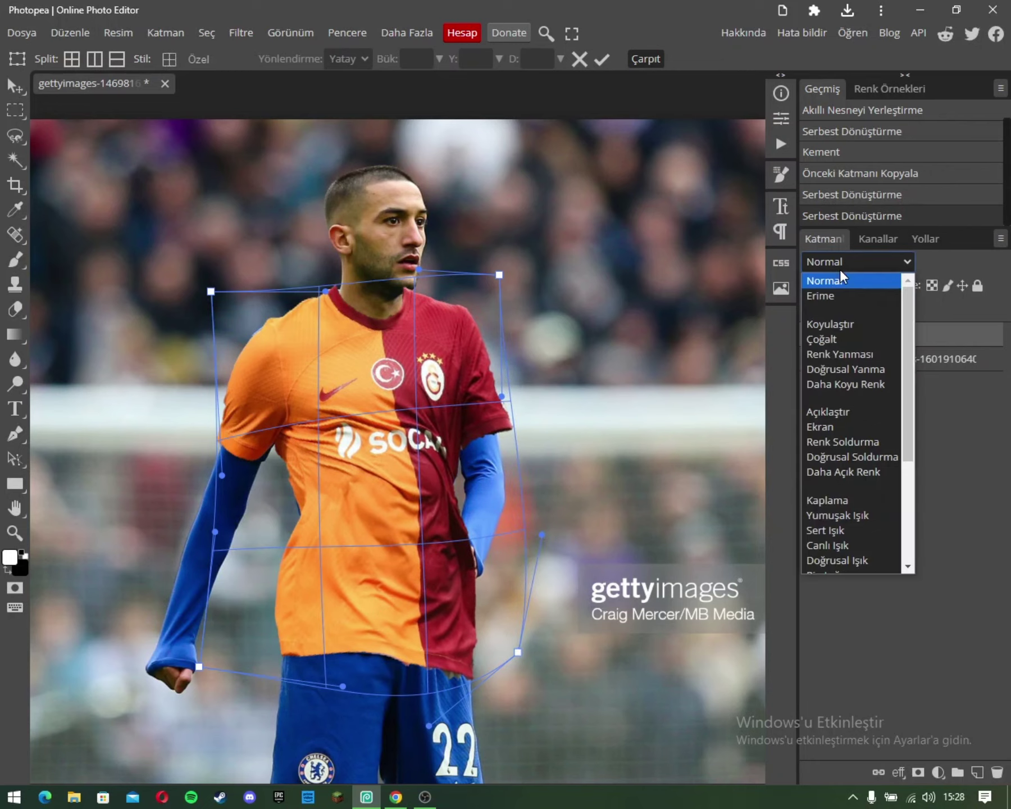
left_click(849, 337)
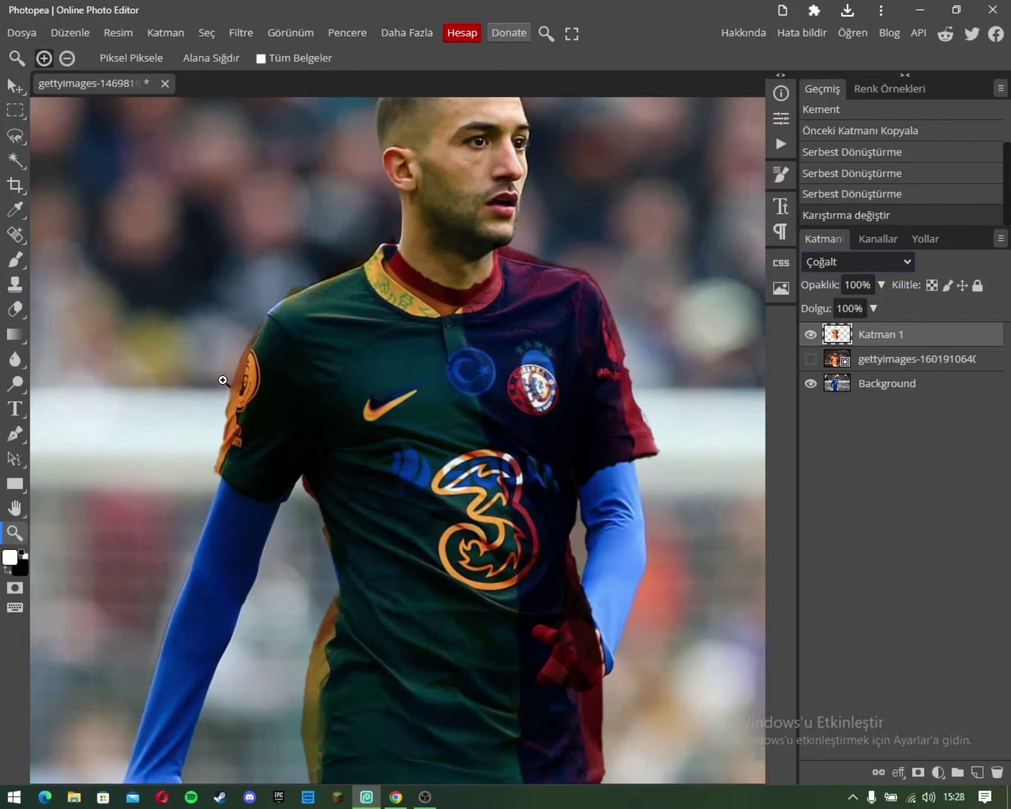
scroll(222, 379, "up", 5)
Step: Erase the orange fringe along the sleeve edge and the stray edge above the shoulder
left_click(15, 309)
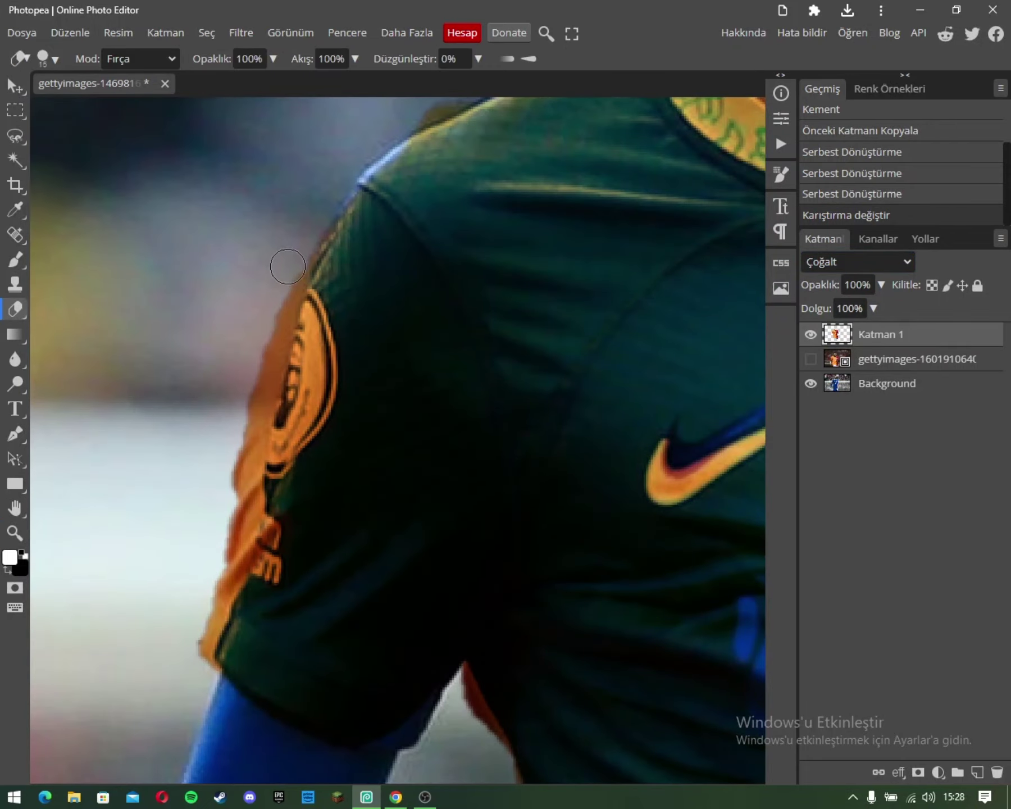
mouse_move(288, 266)
left_mouse_down()
mouse_move(244, 433)
mouse_move(238, 521)
mouse_move(228, 533)
mouse_move(239, 533)
mouse_move(189, 650)
mouse_move(199, 673)
mouse_move(212, 604)
left_mouse_up()
left_click_drag(253, 406, 275, 323)
scroll(348, 293, "up", 3)
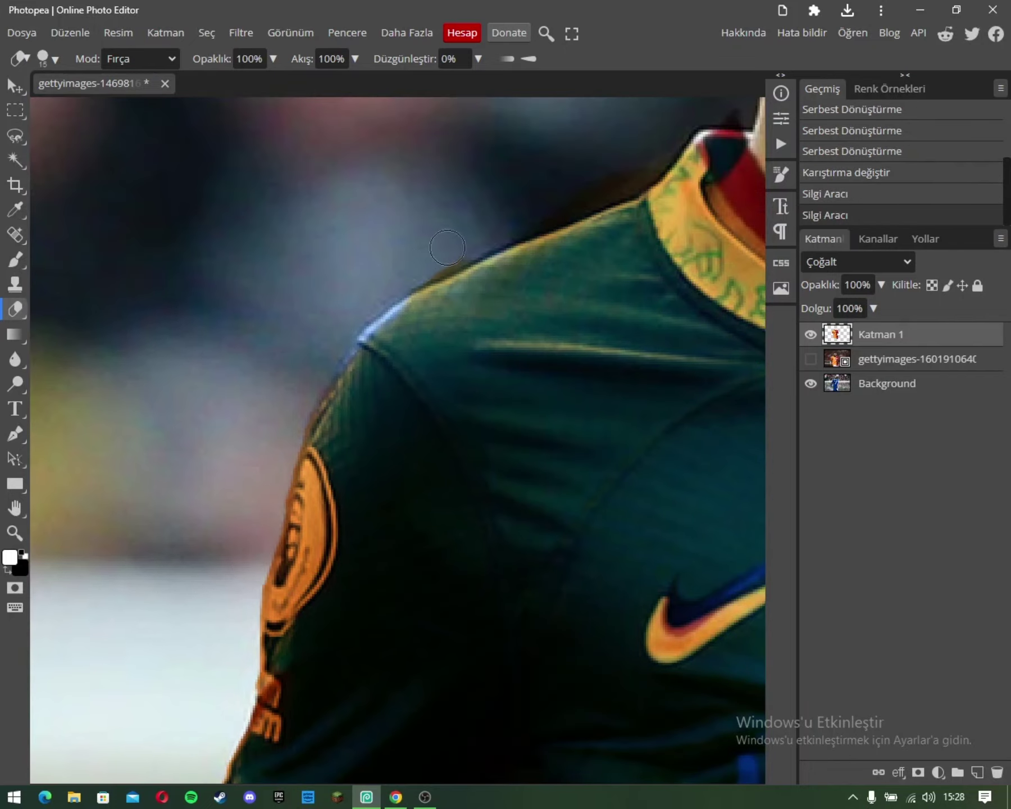
left_click_drag(453, 253, 389, 266)
left_click(15, 533)
right_click(284, 451)
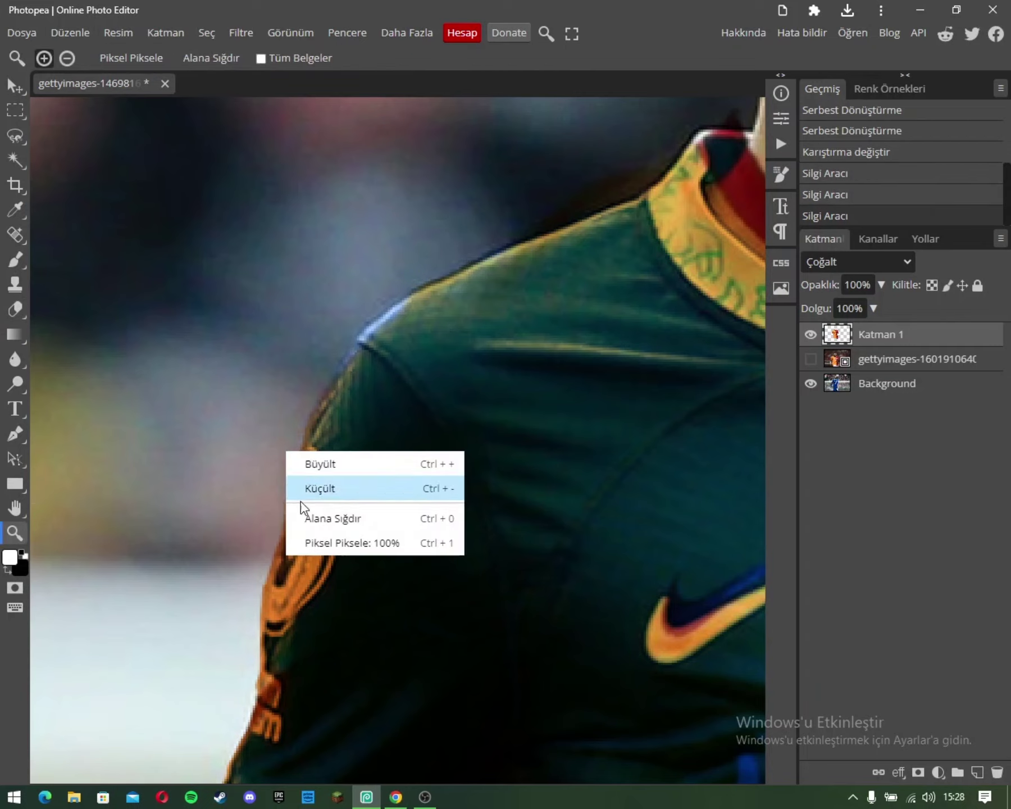
left_click(314, 517)
Step: Erase the orange strip along the jersey's left side and clean its edge along the shorts
scroll(255, 529, "up", 5)
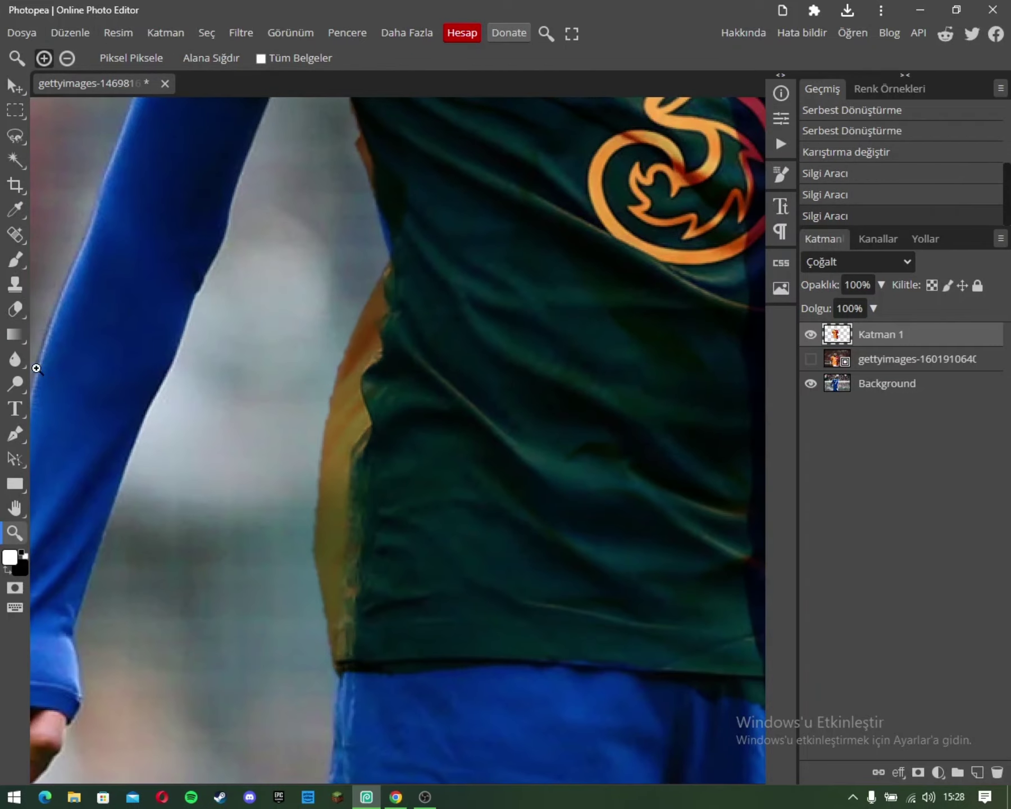
left_click(16, 309)
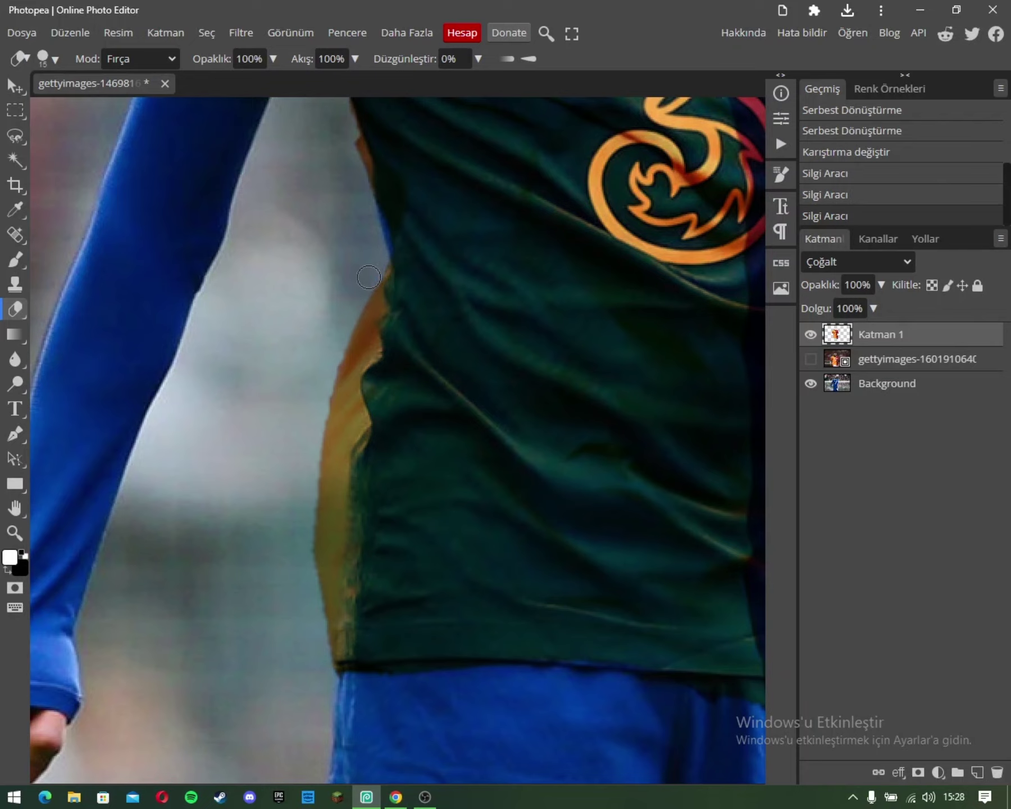
mouse_move(360, 320)
left_mouse_down()
mouse_move(357, 415)
mouse_move(315, 651)
mouse_move(331, 374)
mouse_move(336, 444)
left_mouse_up()
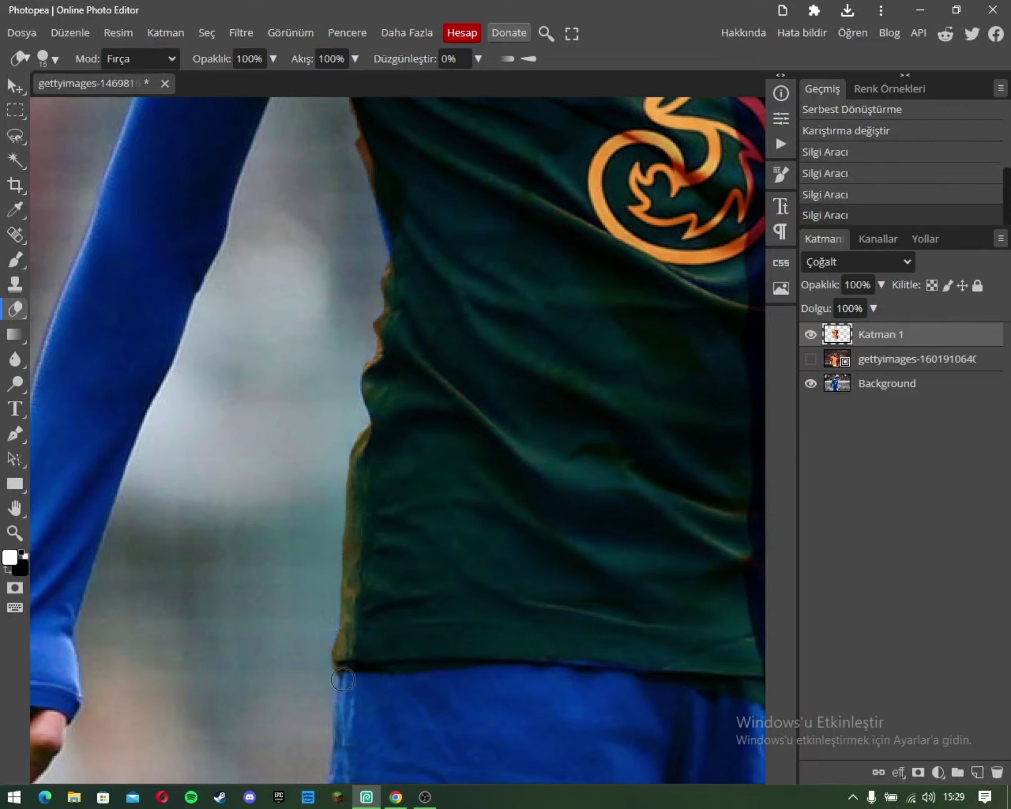
left_click_drag(662, 692, 791, 701)
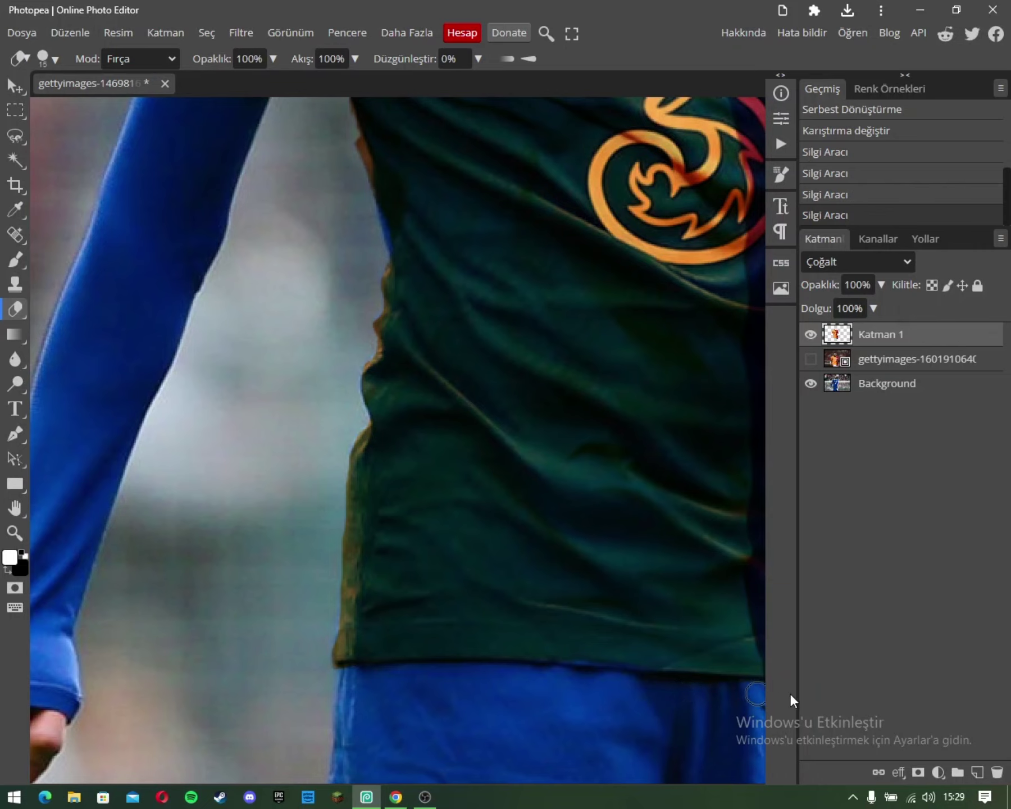
left_click(15, 531)
right_click(418, 365)
Step: Erase the dark band under the shirt hem and the kit strip along the shirt edge
left_click(444, 403)
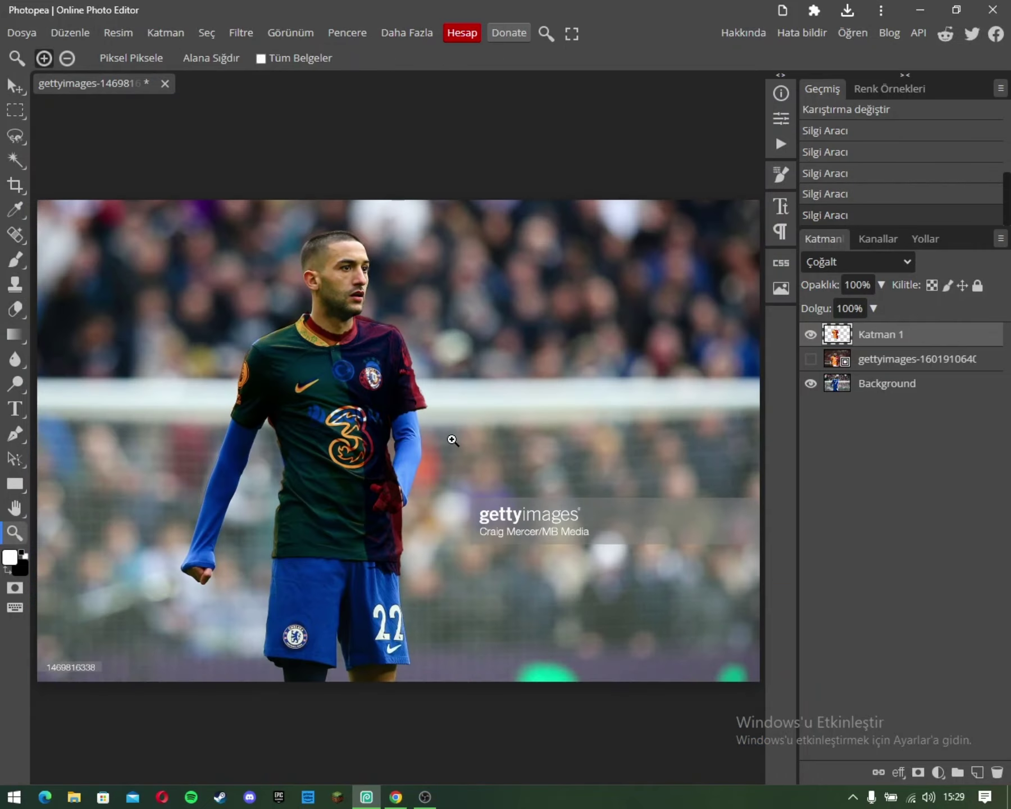
scroll(378, 538, "up", 2)
scroll(378, 538, "up", 5)
scroll(379, 539, "up", 2)
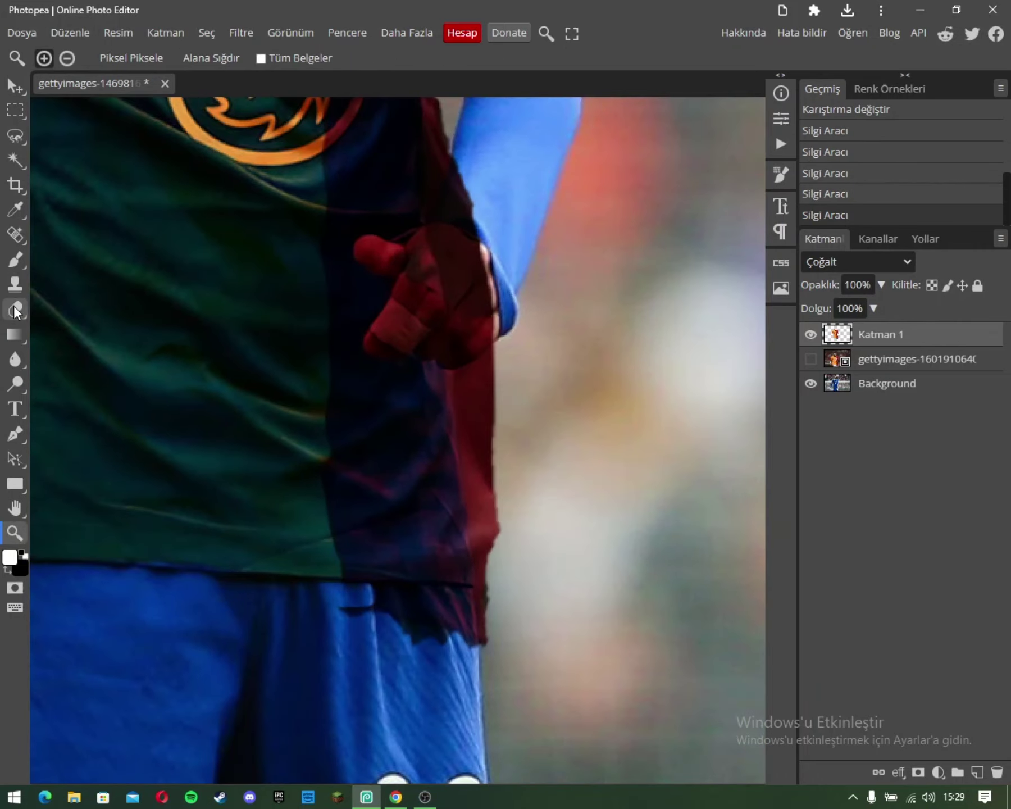
left_click(15, 307)
left_click_drag(366, 597, 507, 635)
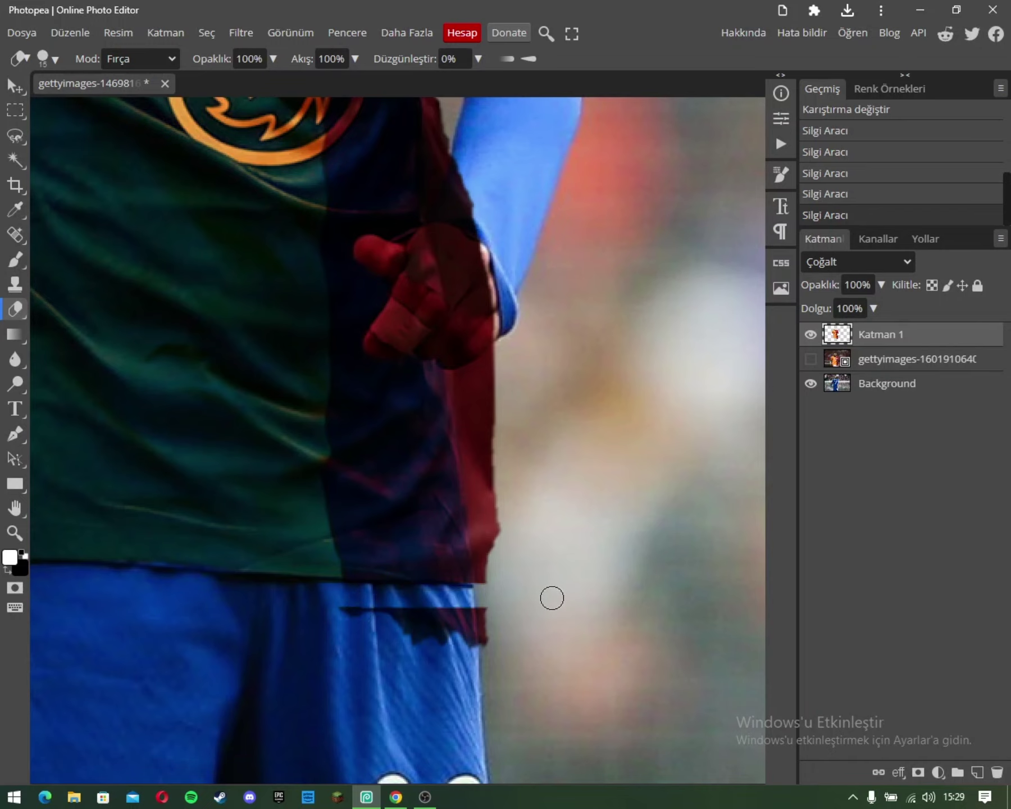
scroll(480, 571, "up", 3)
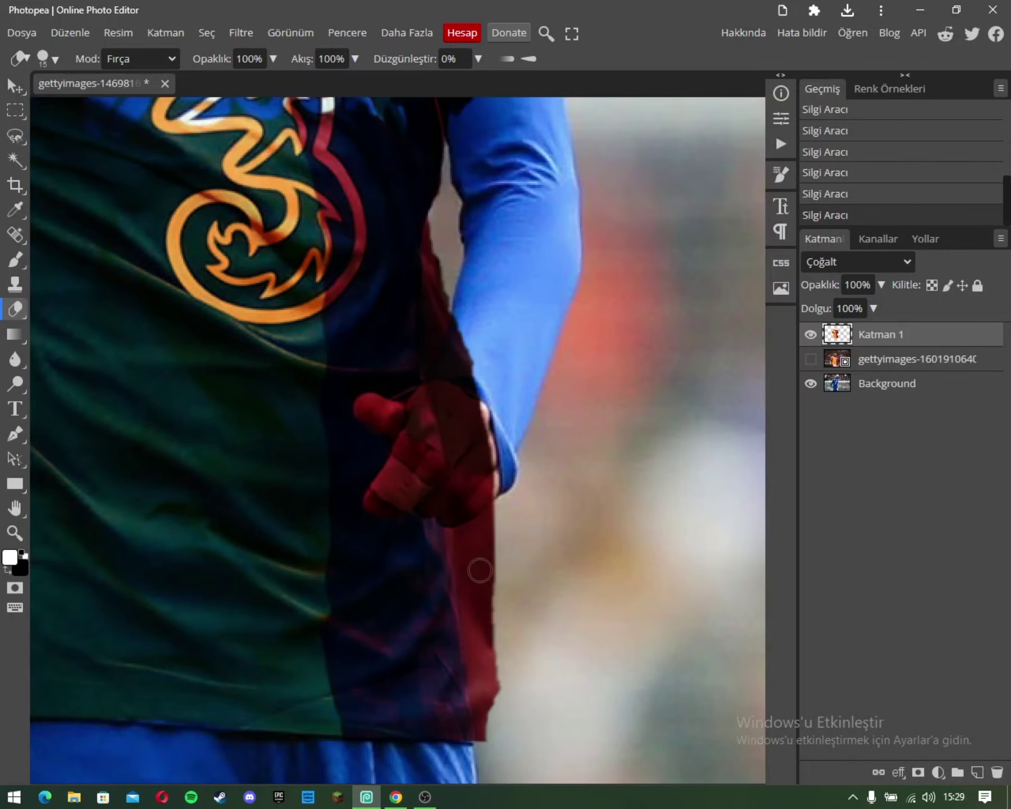
mouse_move(460, 534)
left_mouse_down()
mouse_move(478, 619)
mouse_move(489, 624)
left_mouse_up()
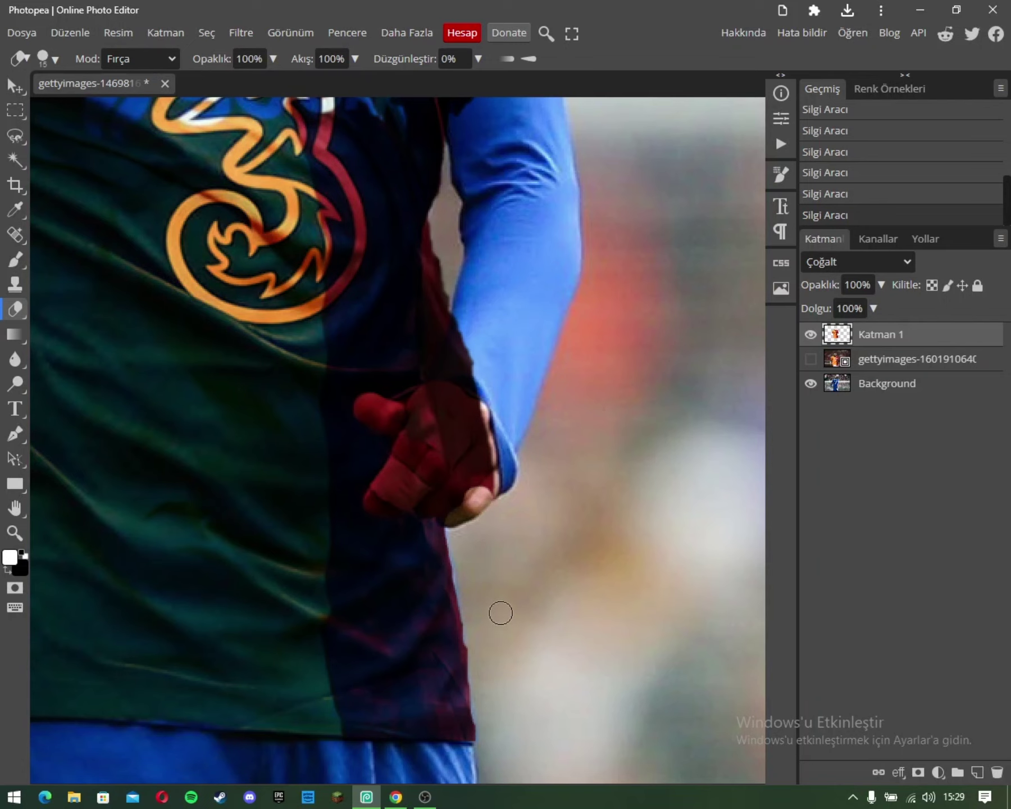
Step: Erase the red strip under the chin, the shoulder overlay, and red fringe down the sleeve and arm
scroll(500, 613, "up", 6)
scroll(607, 443, "up", 4)
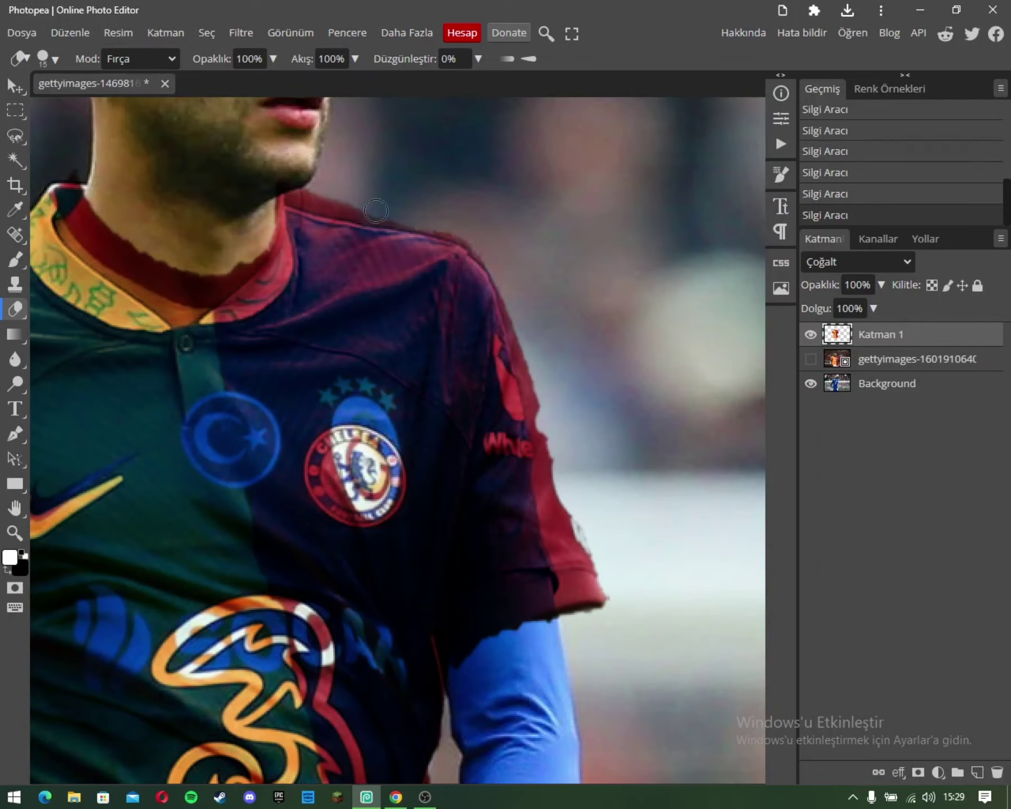
left_click_drag(290, 191, 358, 208)
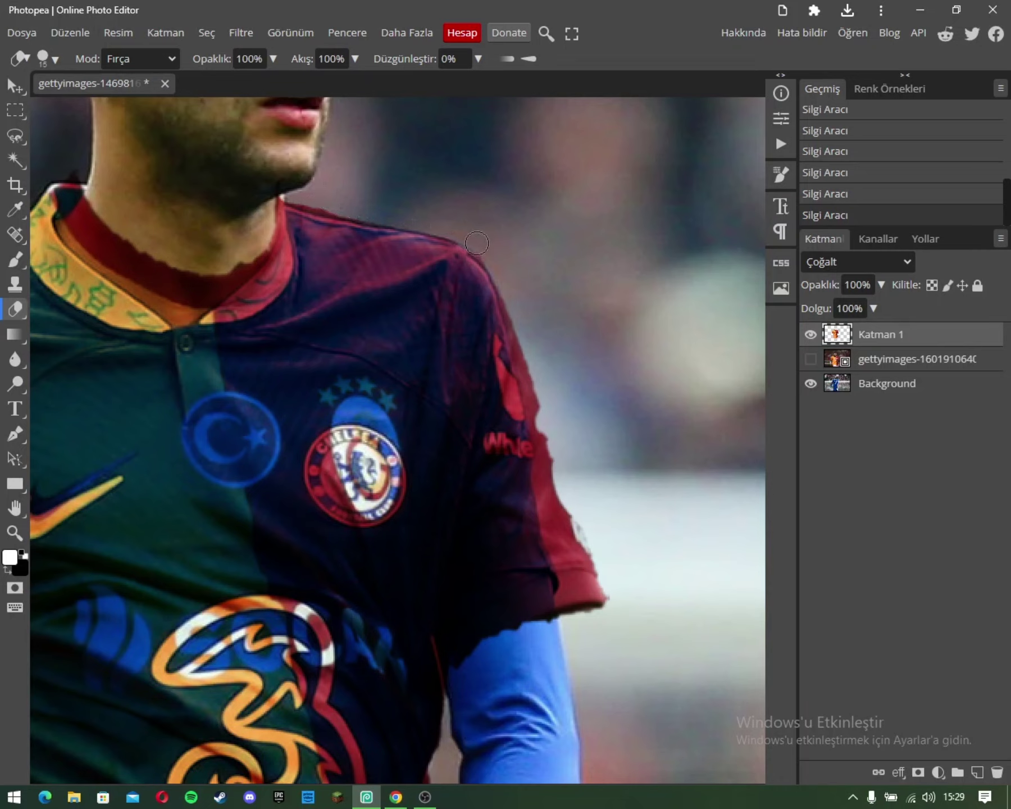
left_click_drag(477, 244, 517, 296)
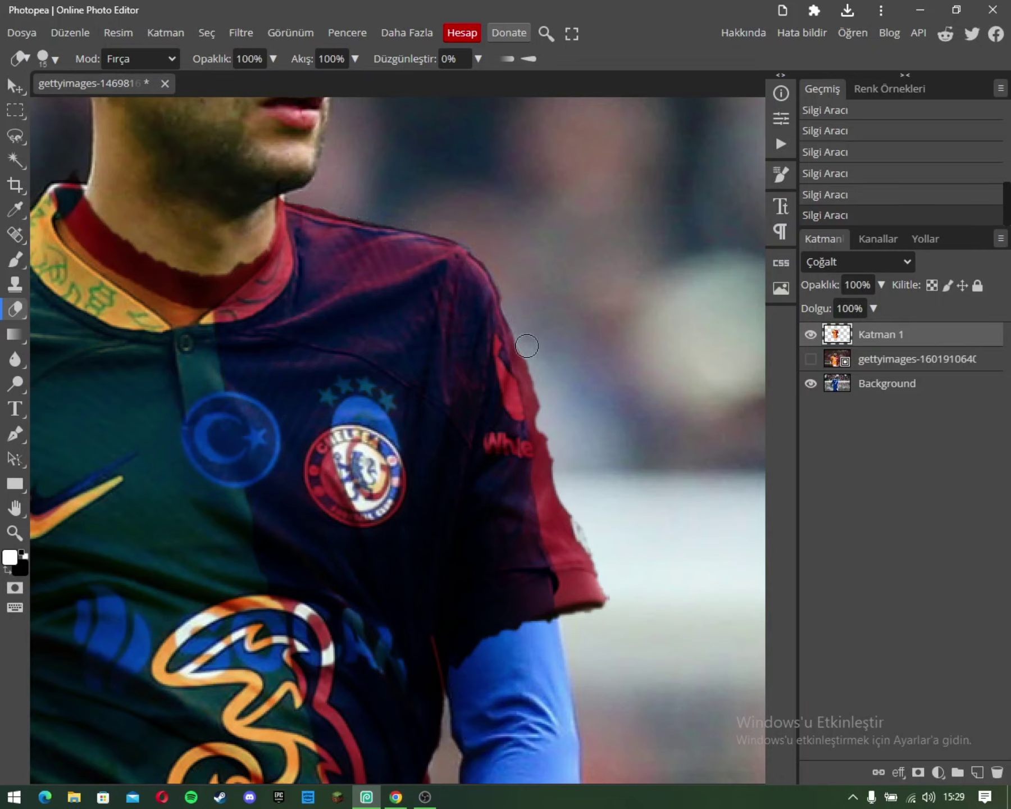
mouse_move(526, 353)
left_mouse_down()
mouse_move(569, 592)
mouse_move(494, 593)
mouse_move(457, 609)
mouse_move(454, 670)
mouse_move(445, 638)
mouse_move(452, 607)
left_mouse_up()
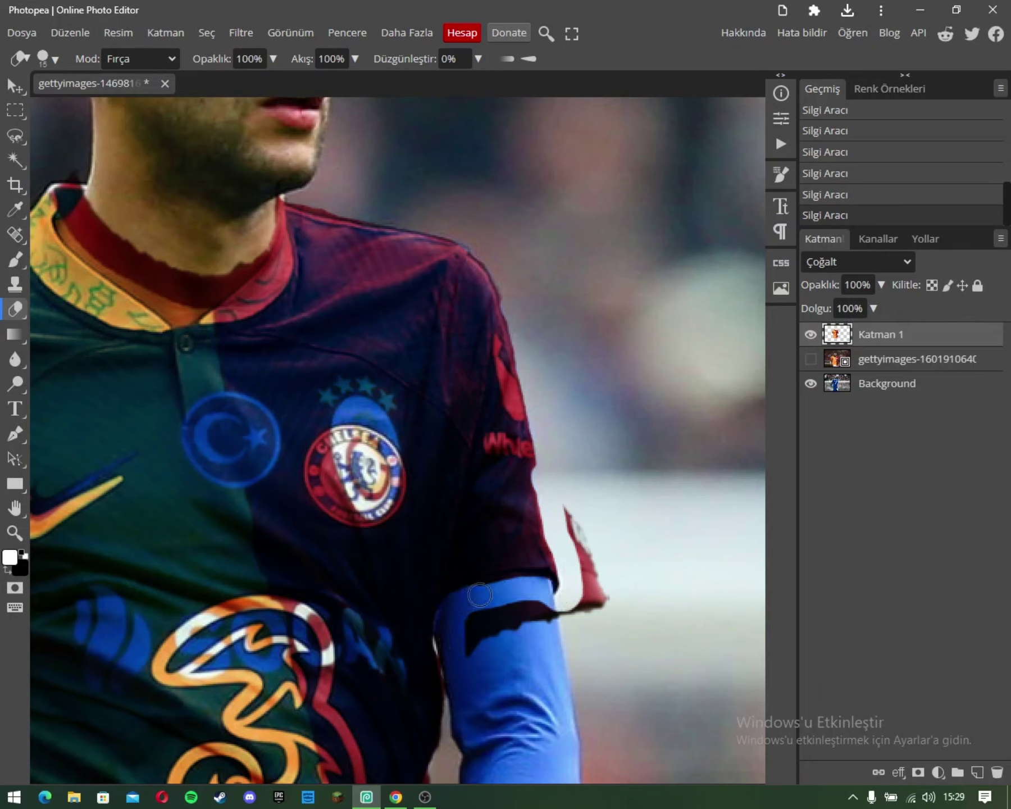
mouse_move(549, 591)
left_mouse_down()
mouse_move(576, 528)
mouse_move(614, 626)
mouse_move(488, 626)
mouse_move(580, 611)
mouse_move(470, 610)
left_mouse_up()
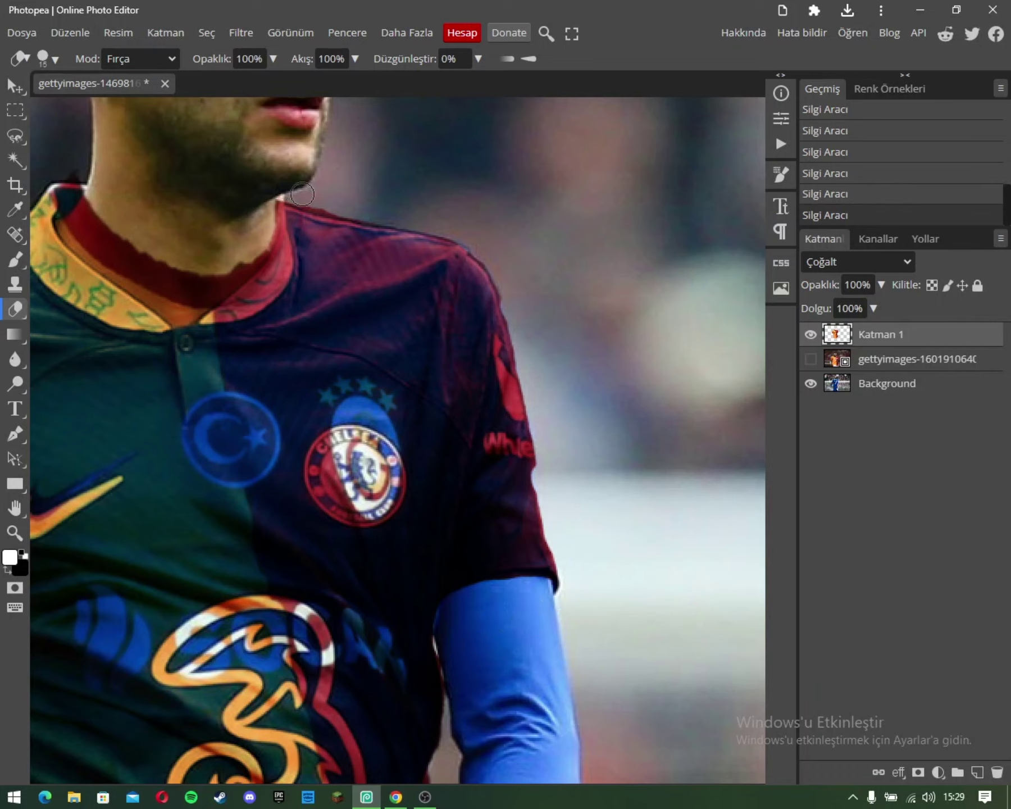
Step: Set Katman 1 to Screen (Ekran) blending and erase overlay along the arm and wrist edges
scroll(510, 315, "down", 5)
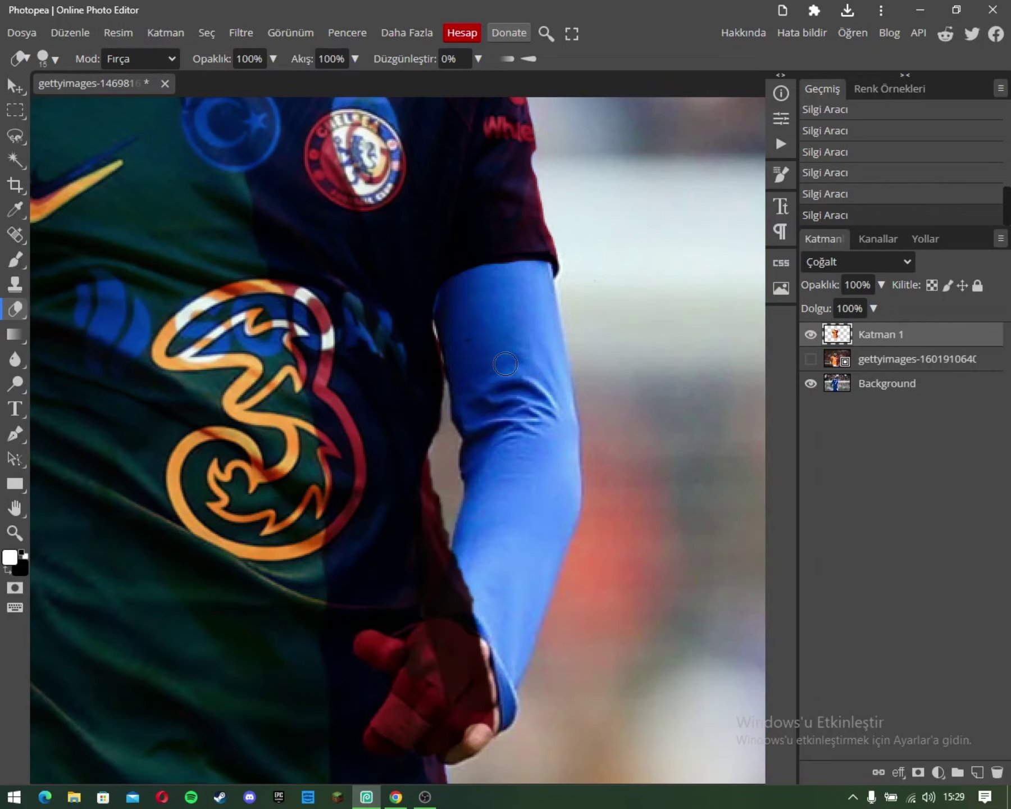
scroll(576, 387, "down", 4)
left_click(829, 262)
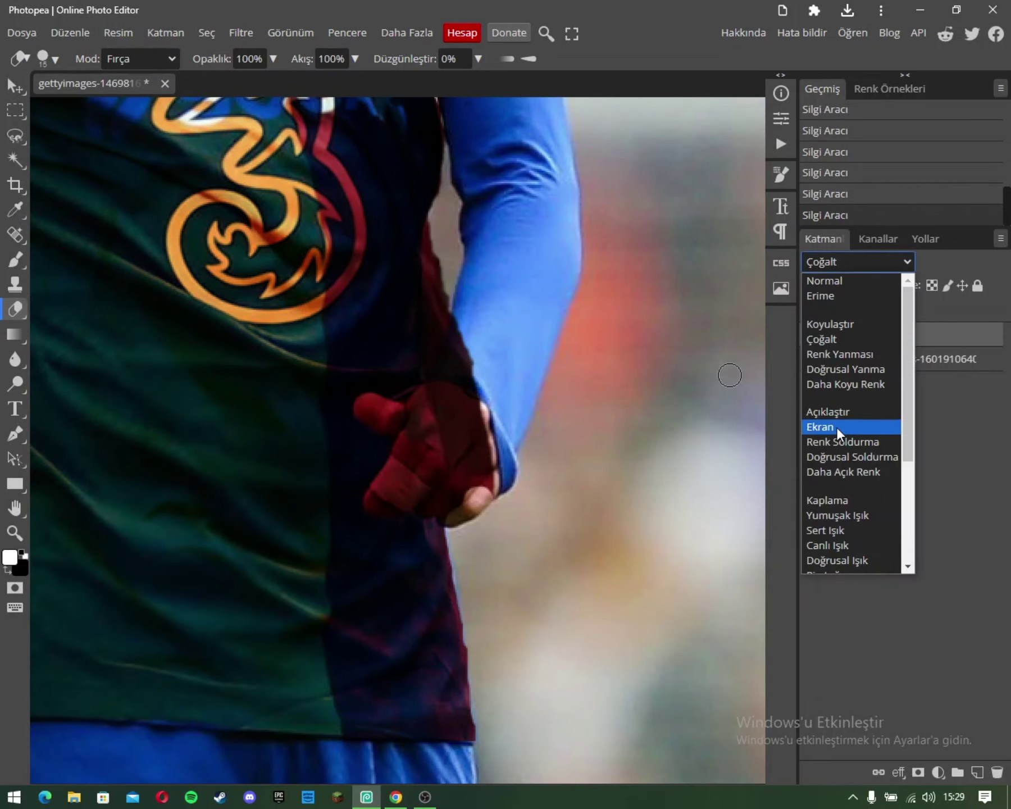
left_click(837, 426)
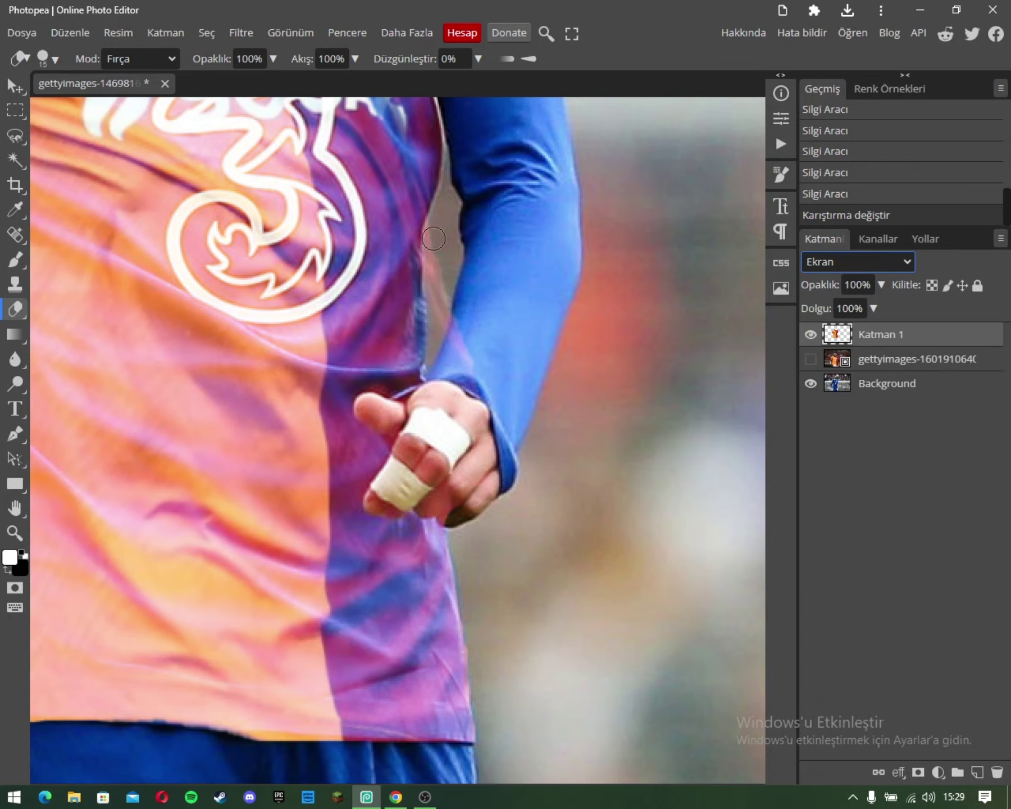
left_click_drag(433, 239, 443, 368)
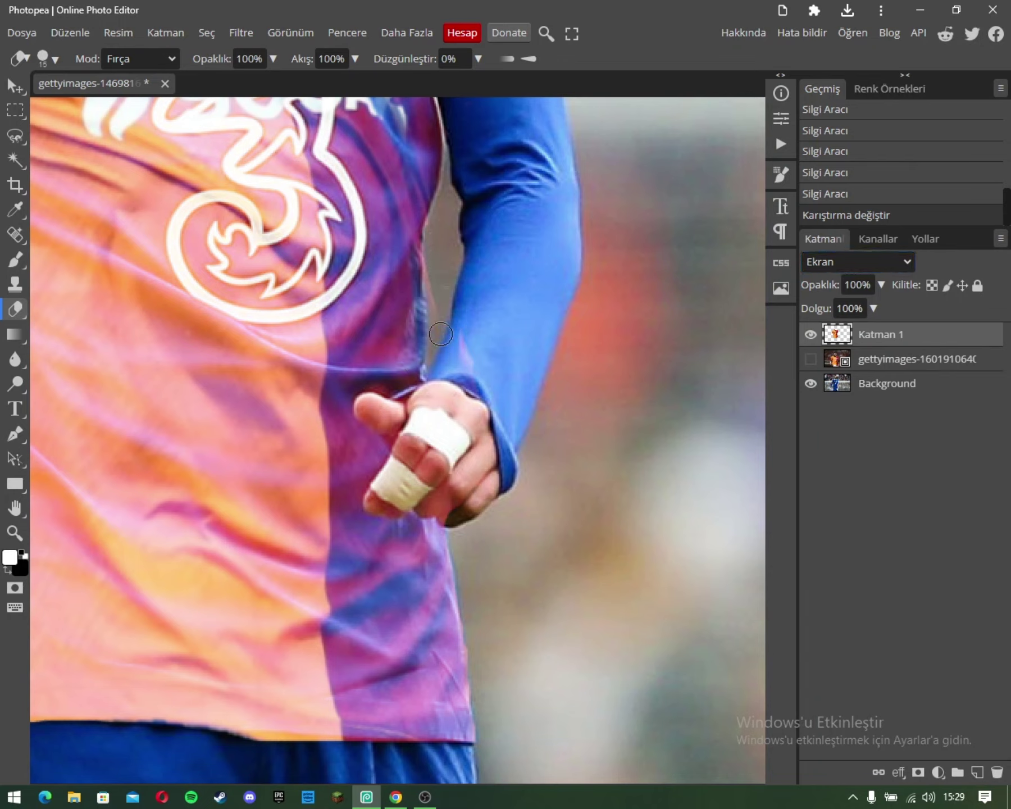
left_click_drag(477, 327, 460, 405)
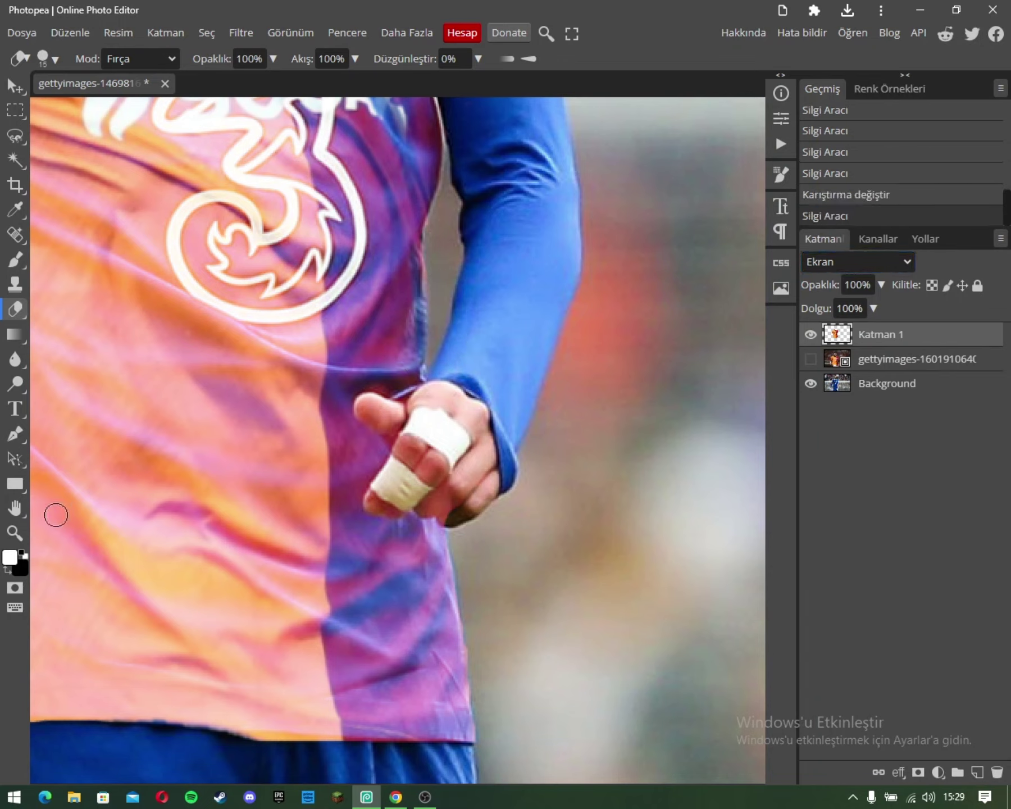
Step: Lasso around the player's hand and delete the kit pixels covering it, then deselect
left_click(15, 532)
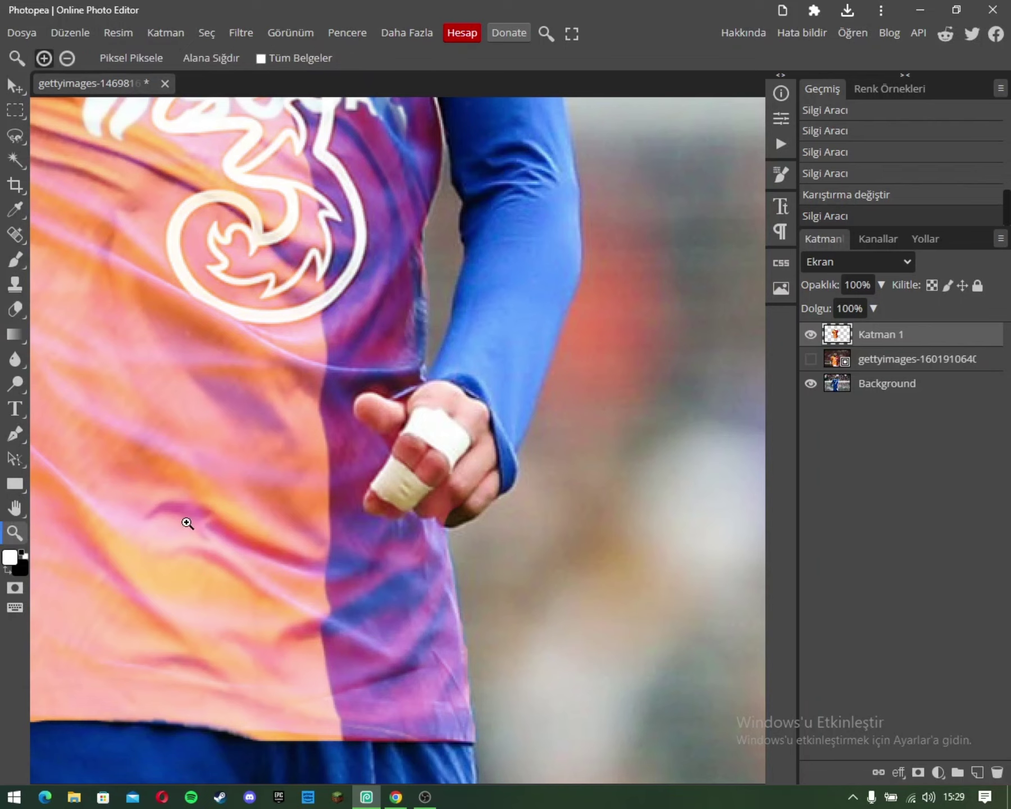
left_click(495, 444)
left_click(14, 135)
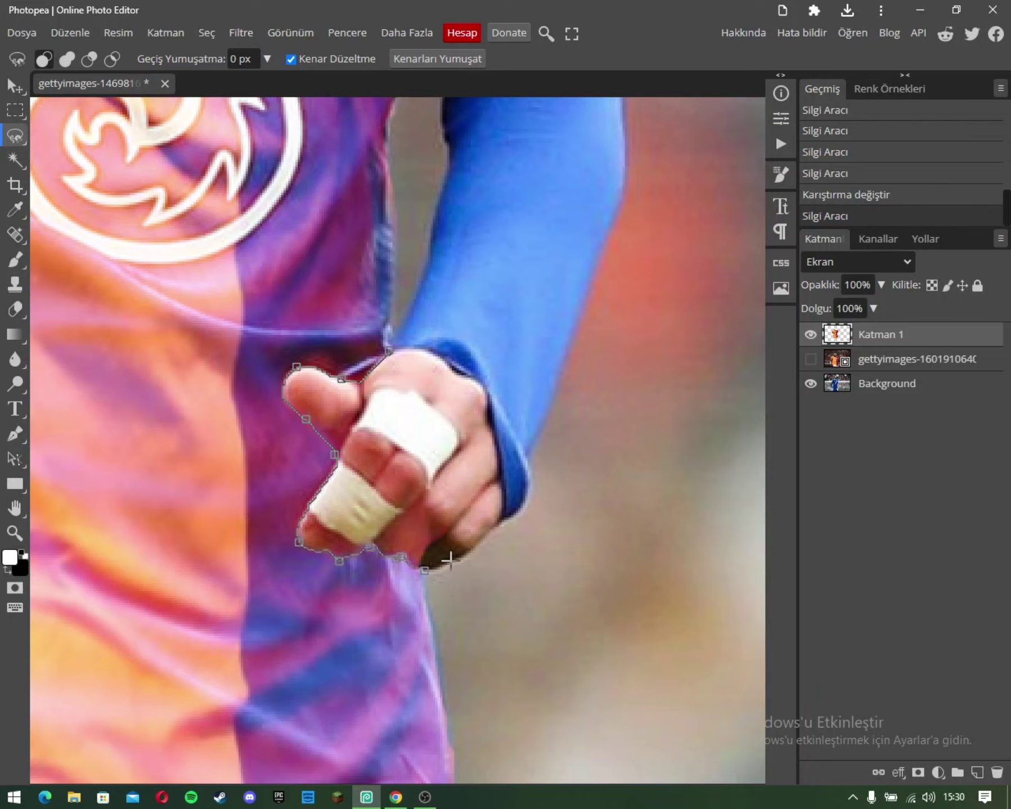
left_click(388, 351)
key("Delete")
key("ctrl+d")
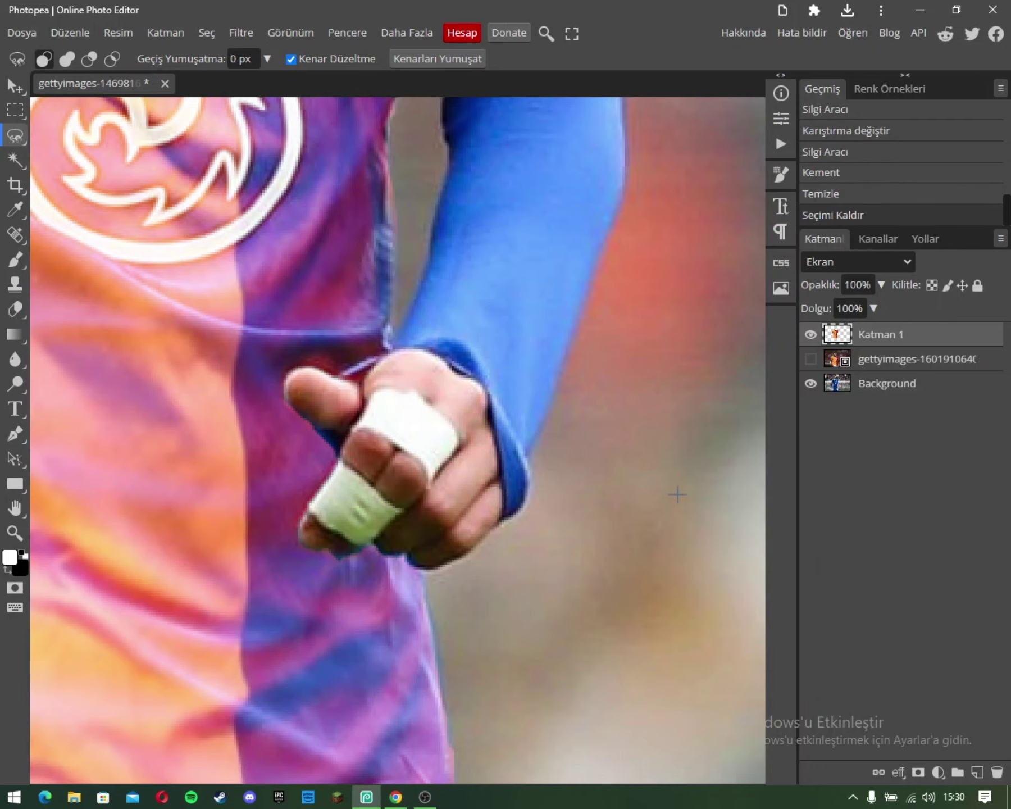
Step: Set the kit layer's blend mode back to Normal
scroll(464, 534, "down", 3)
left_click(844, 260)
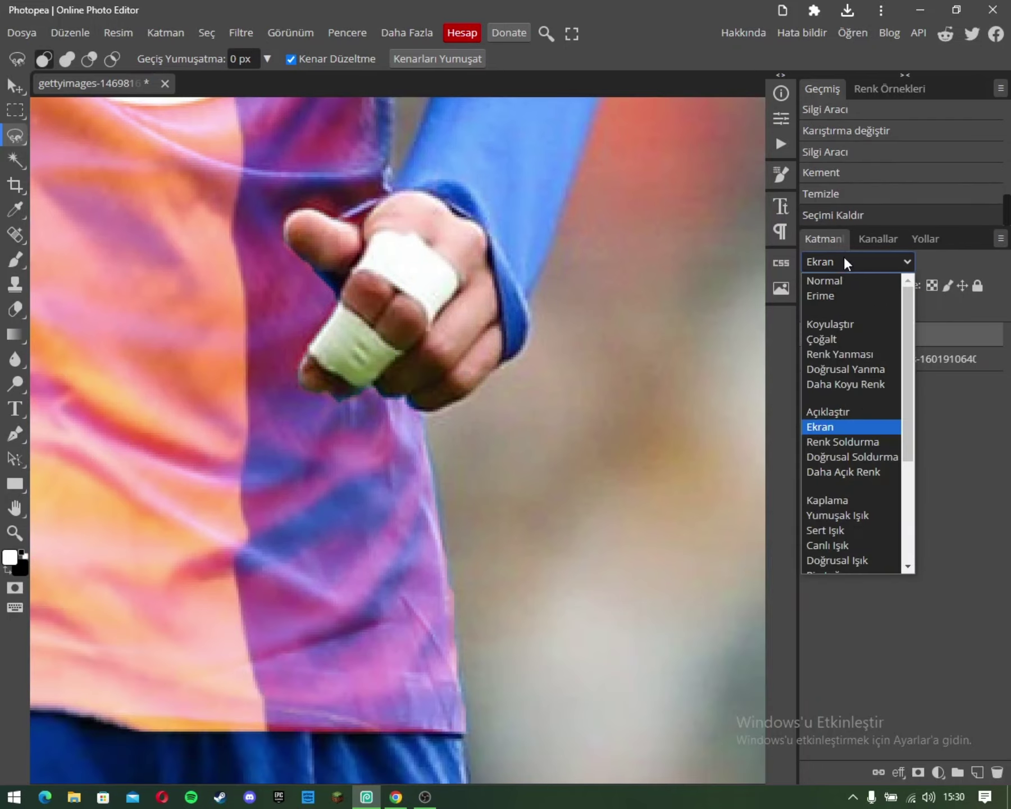
left_click(842, 272)
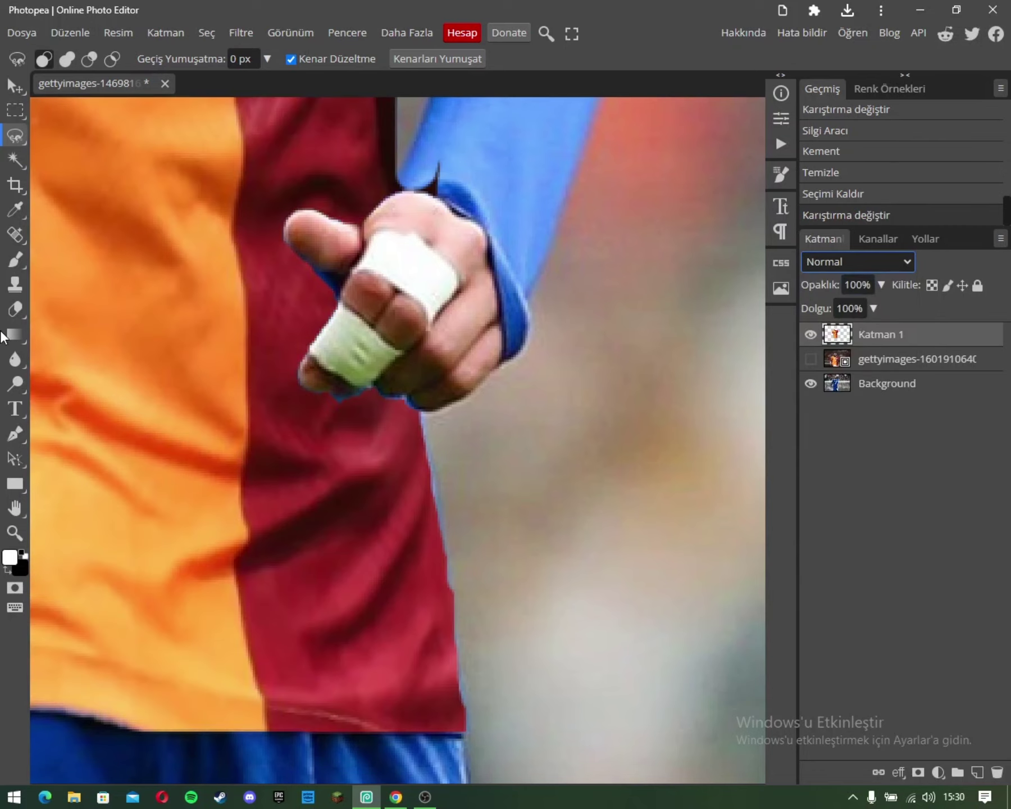
Step: Erase overlay edges at the top of the sleeve and along the red/blue edge
left_click(15, 308)
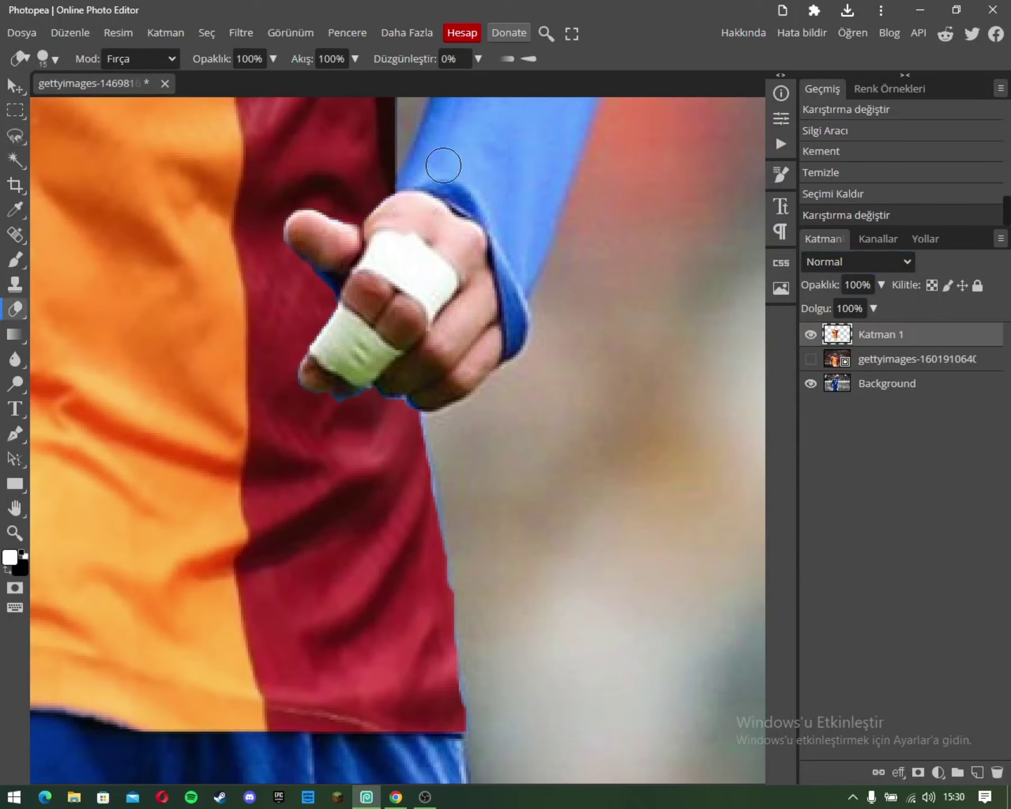
left_click_drag(444, 165, 405, 169)
scroll(414, 245, "up", 5)
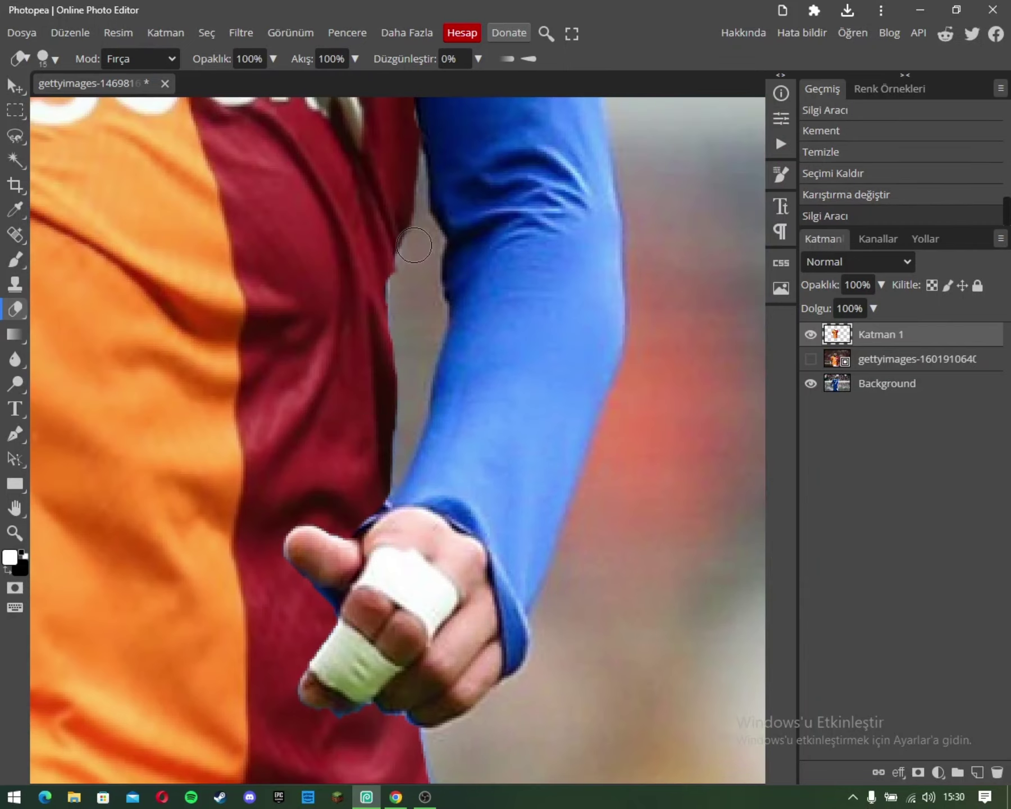
left_click_drag(415, 442, 410, 315)
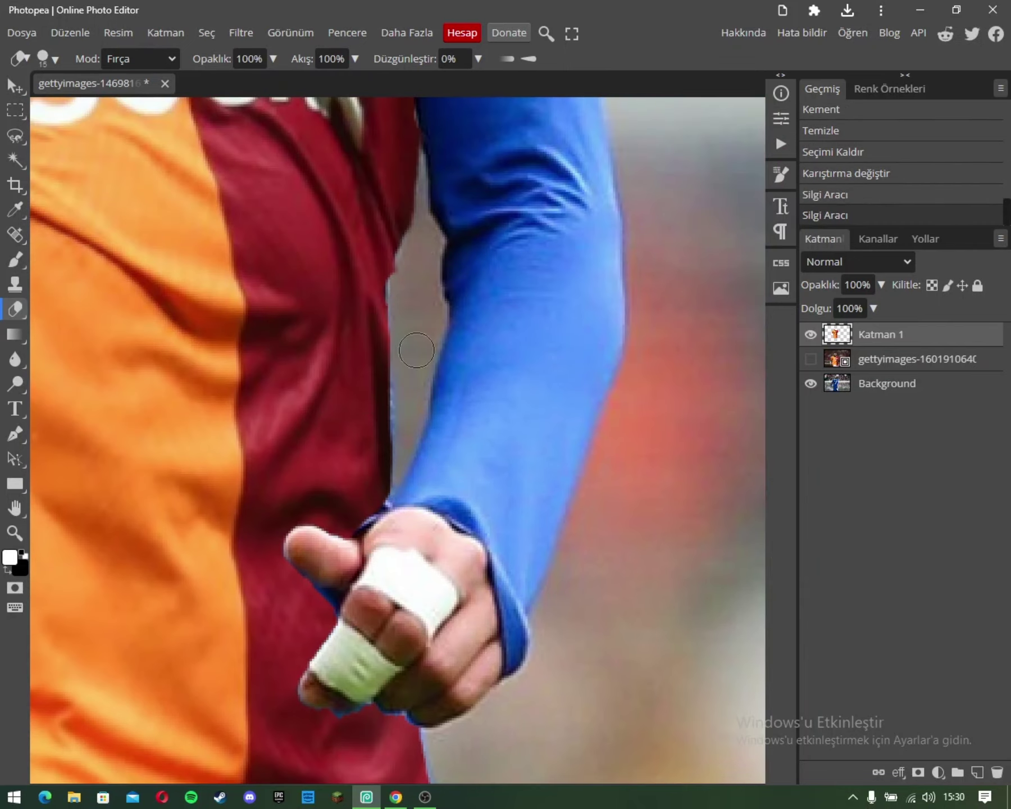
scroll(427, 413, "down", 3)
Step: Zoom in on the hand and spot-heal the blue fringe beside and below the fingers and fist
left_click(15, 531)
left_click(377, 533)
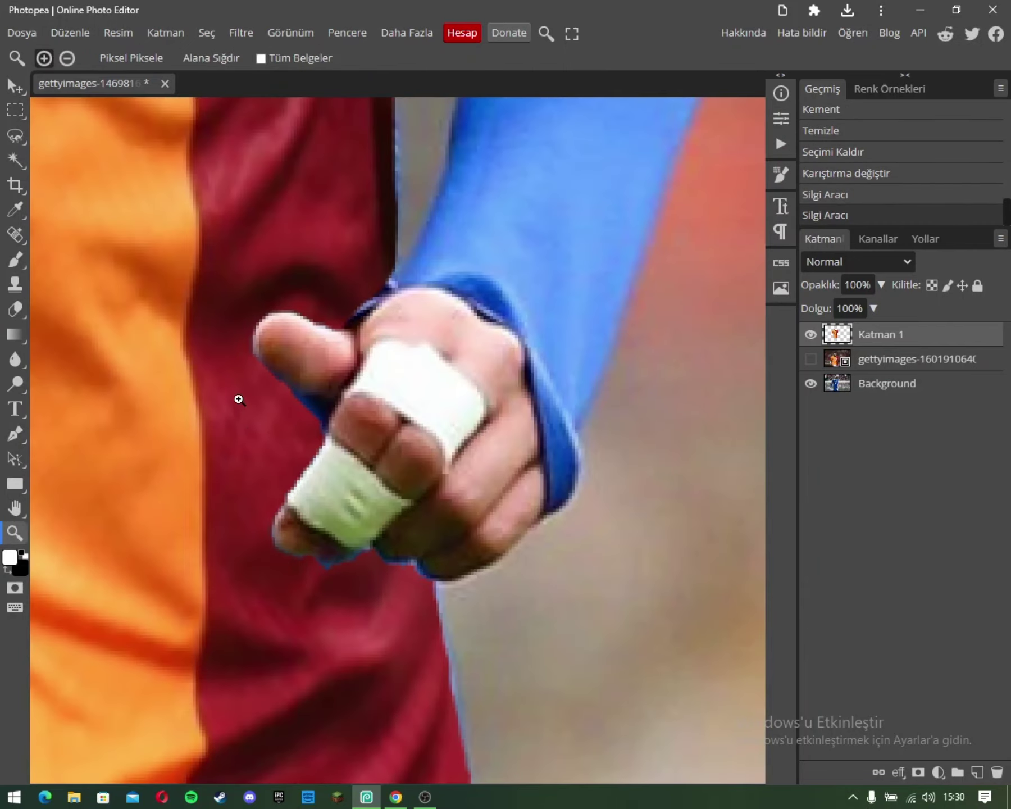
left_click(237, 400)
left_click(16, 234)
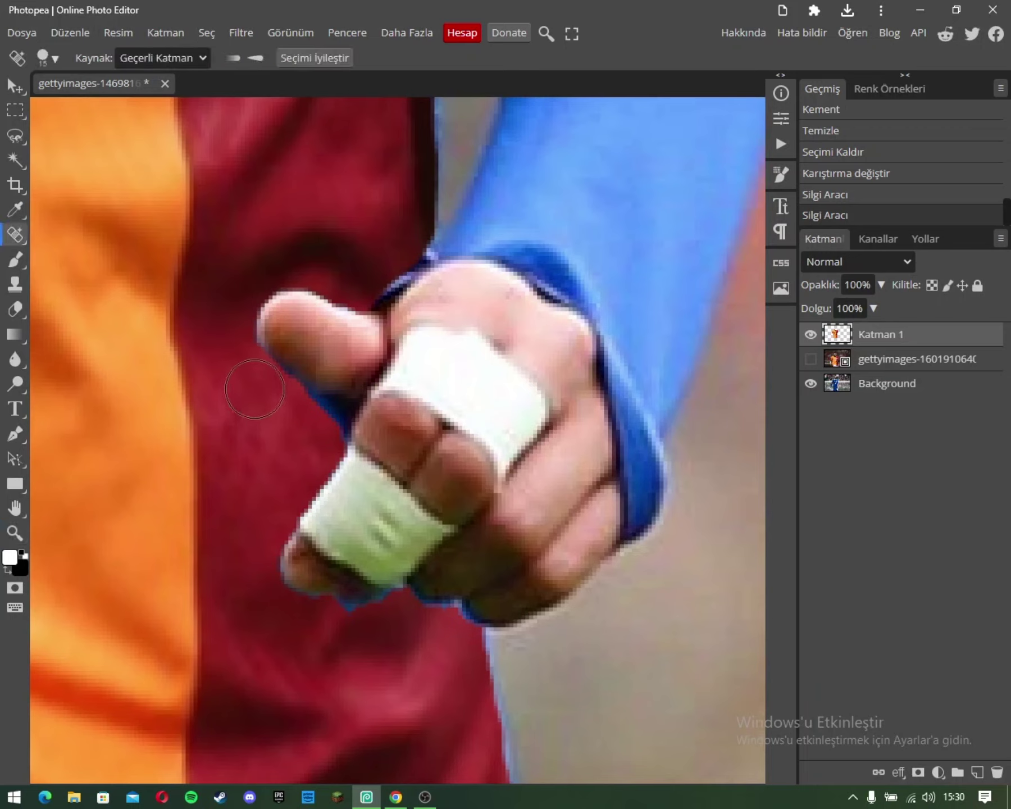
left_click_drag(255, 389, 314, 430)
left_click(313, 429)
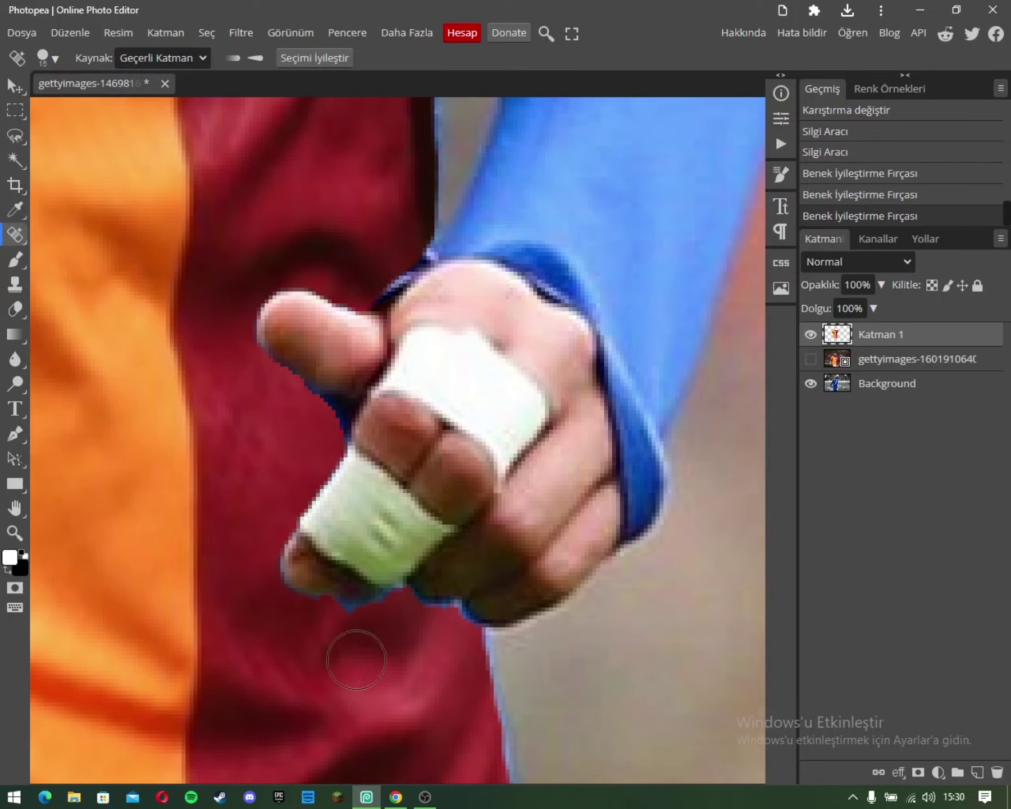
left_click(349, 634)
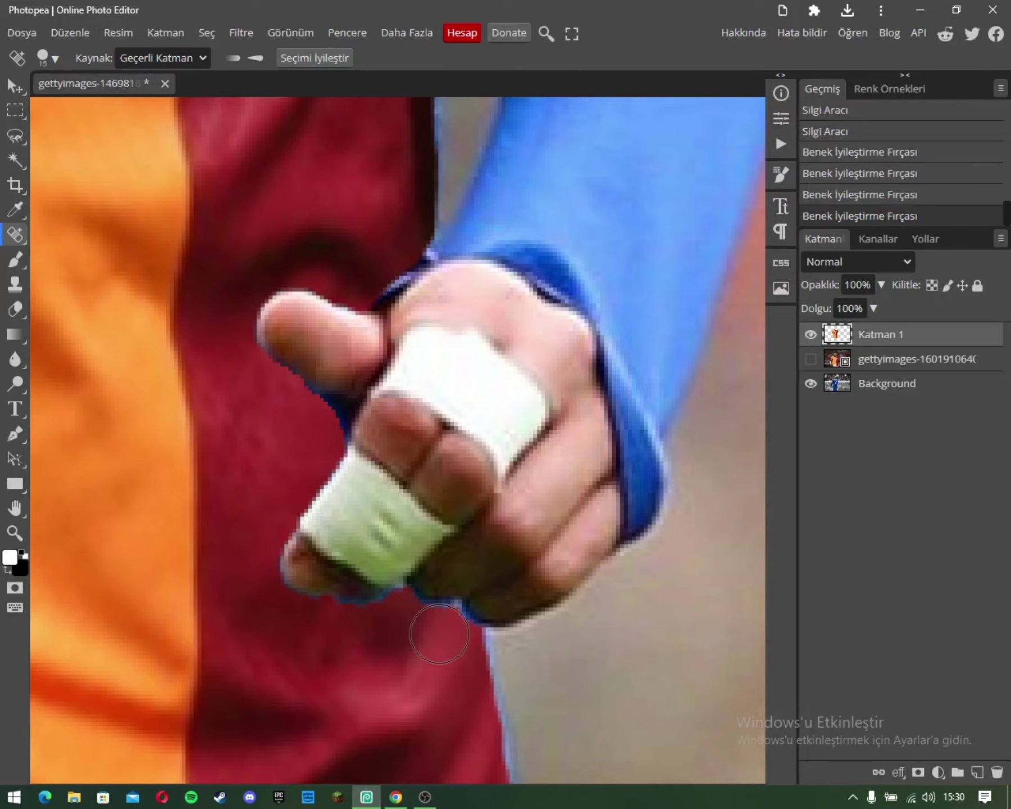
left_click(440, 634)
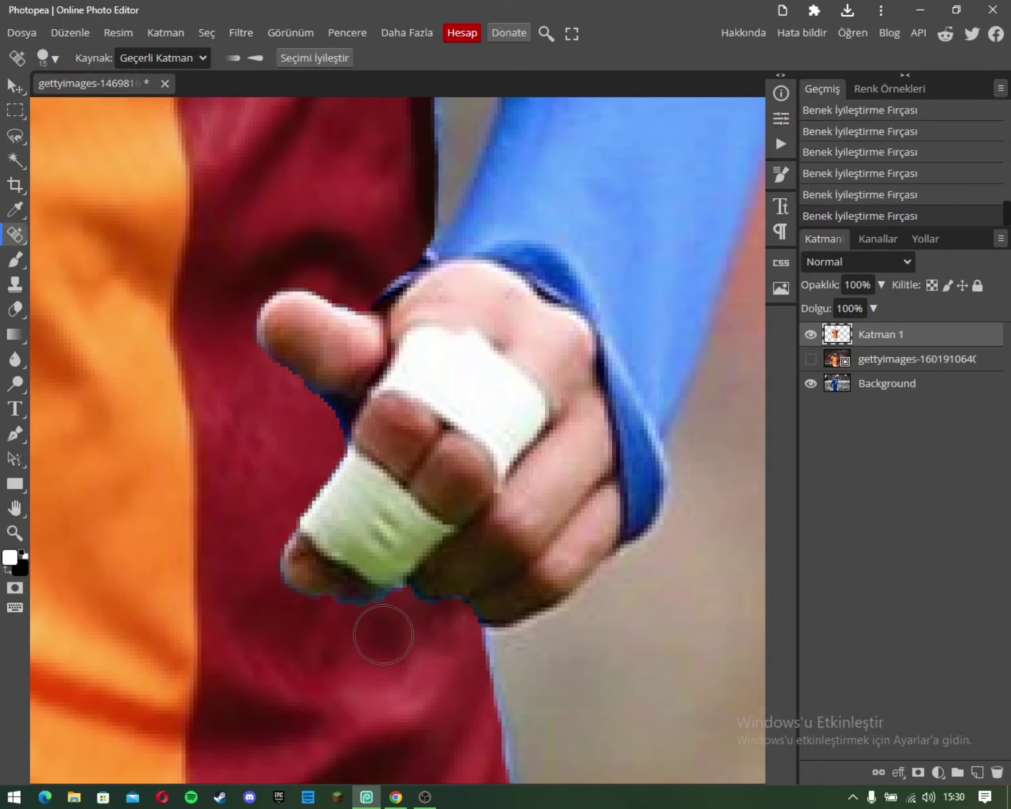
Step: Spot-heal the seam running down the shirt edge beside the arm
scroll(388, 562, "up", 5)
scroll(399, 478, "up", 4)
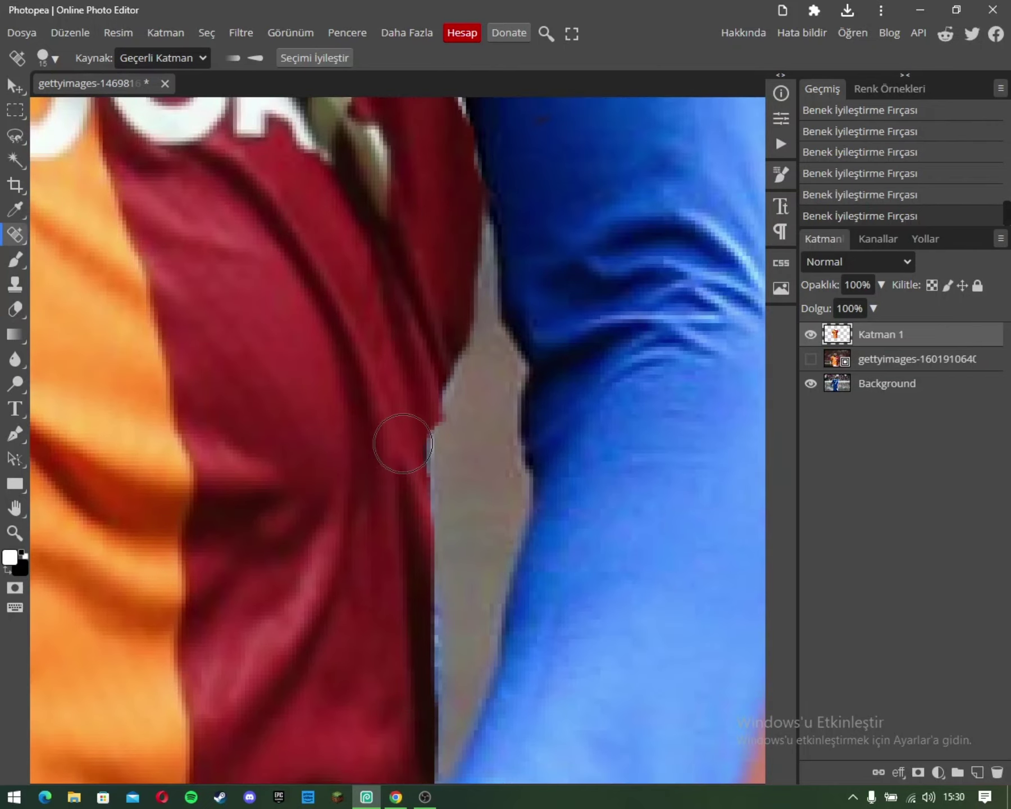
left_click_drag(403, 443, 413, 722)
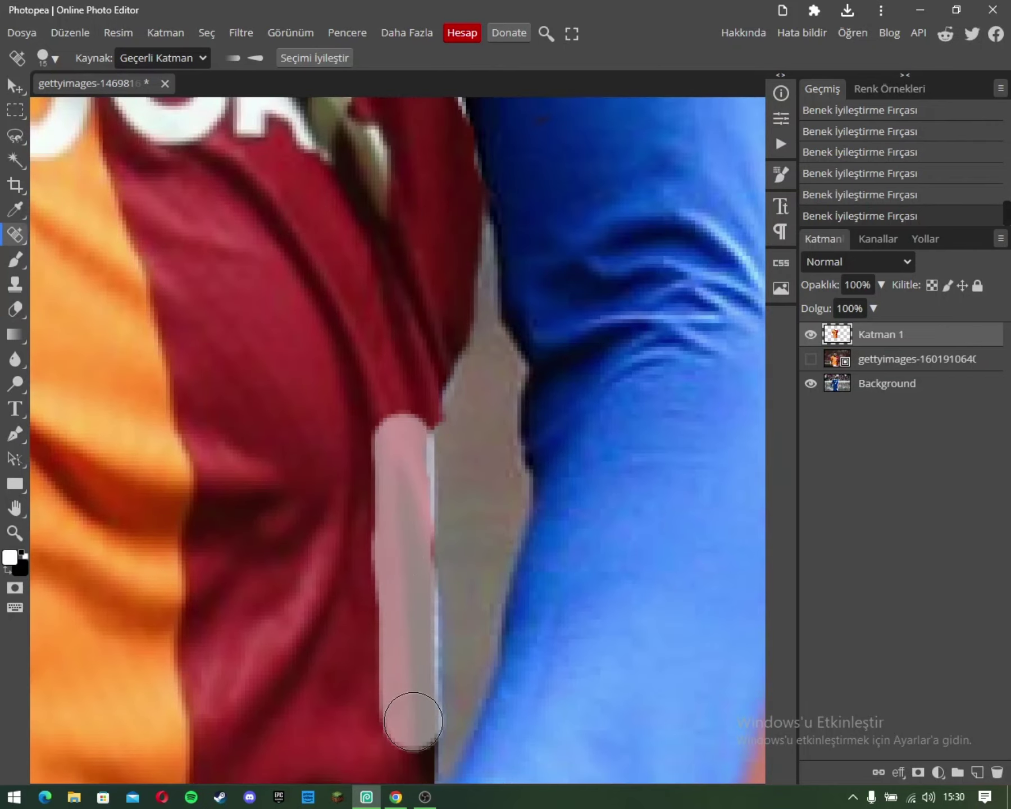
scroll(407, 441, "down", 3)
left_click_drag(412, 400, 411, 492)
scroll(418, 502, "up", 3)
scroll(454, 368, "up", 3)
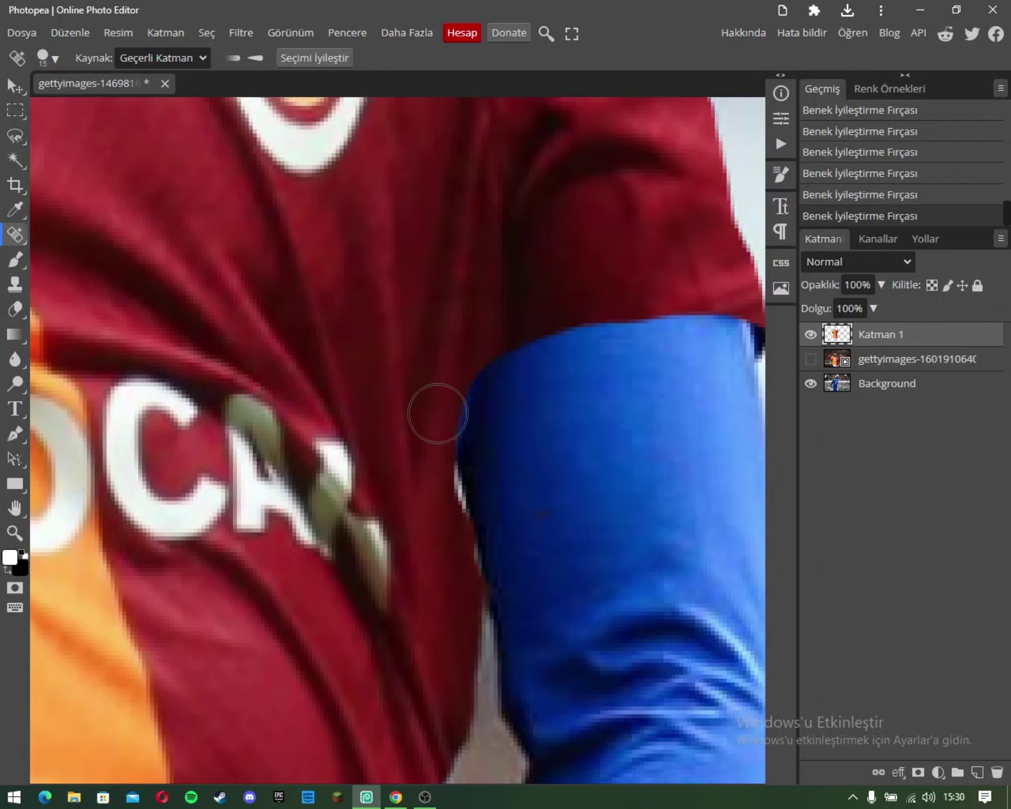
Step: Toggle Katman 1 off and on to compare with the original, then fit the whole photo
left_click(811, 334)
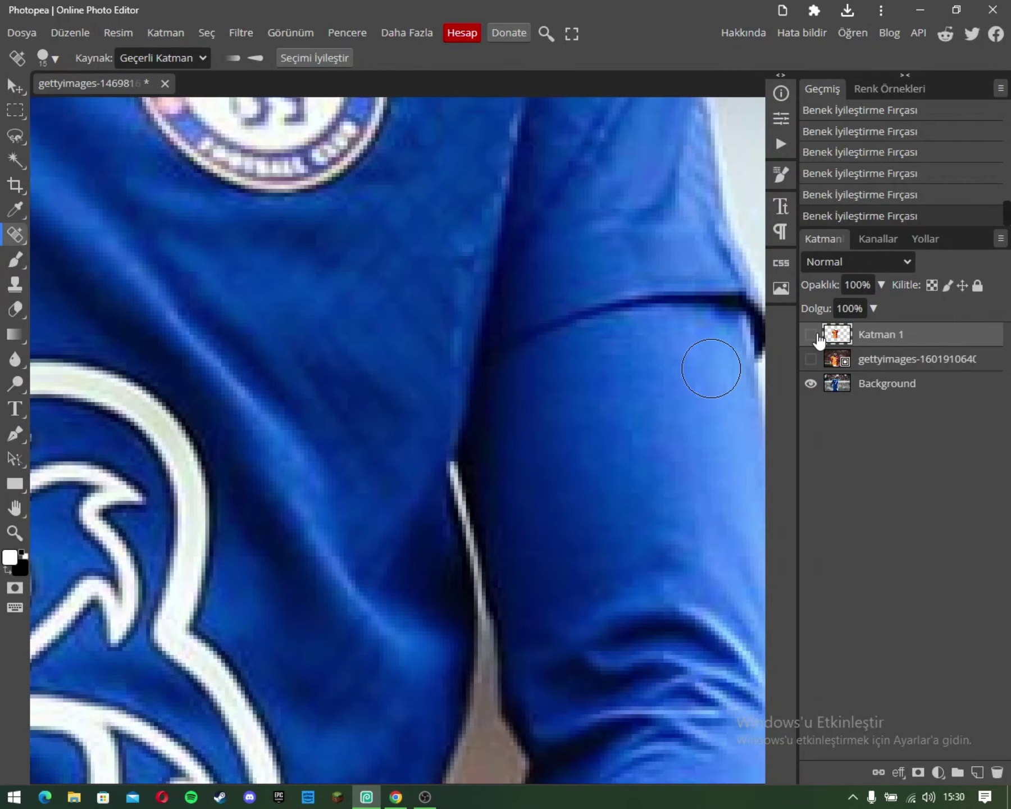
left_click(810, 335)
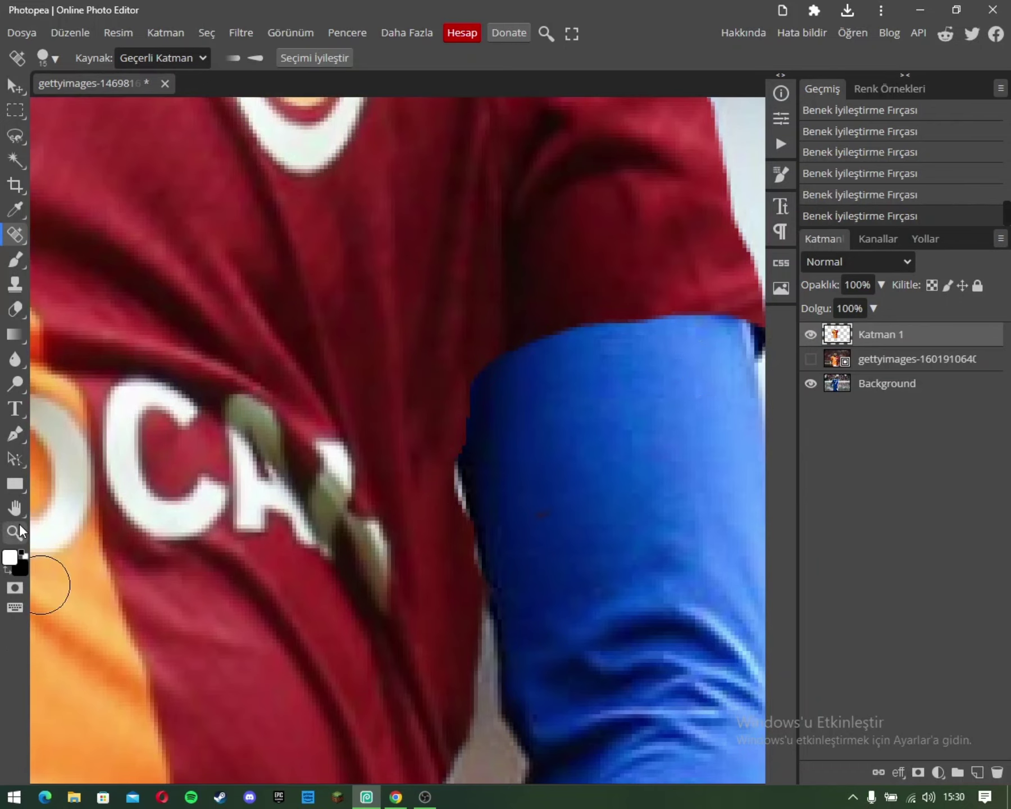
left_click(15, 532)
right_click(462, 502)
left_click(504, 569)
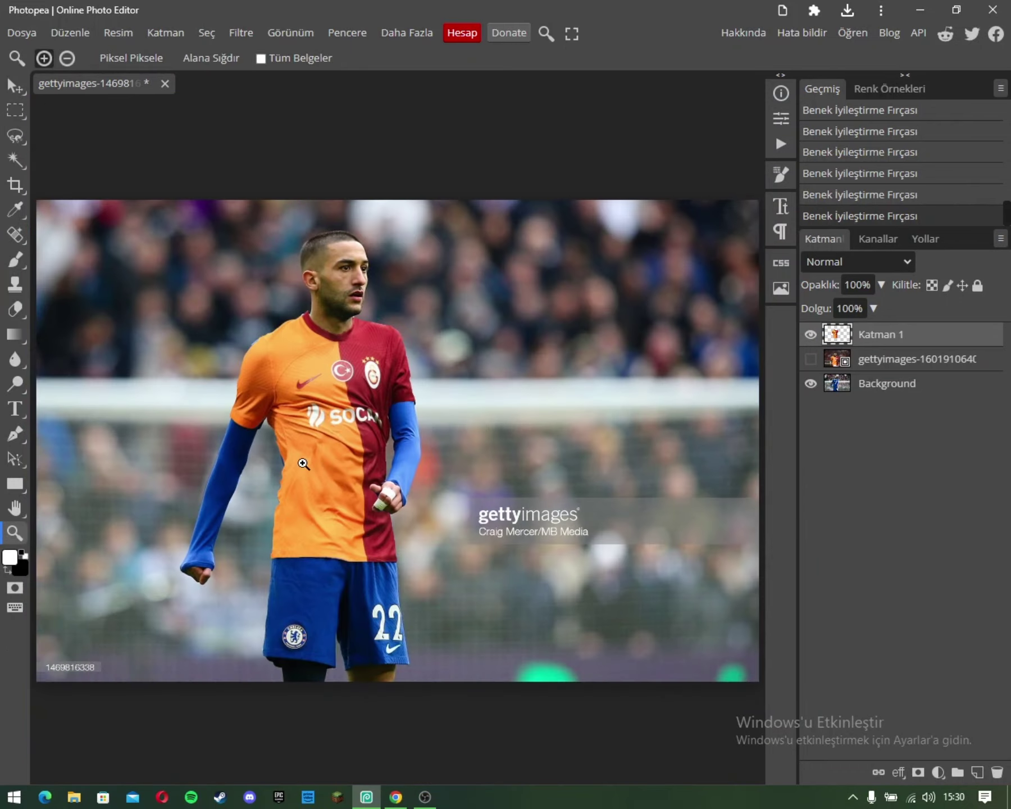
Step: Zoom in on the left sleeve and spot-heal the notch and dark edge below its hem
left_click(232, 345)
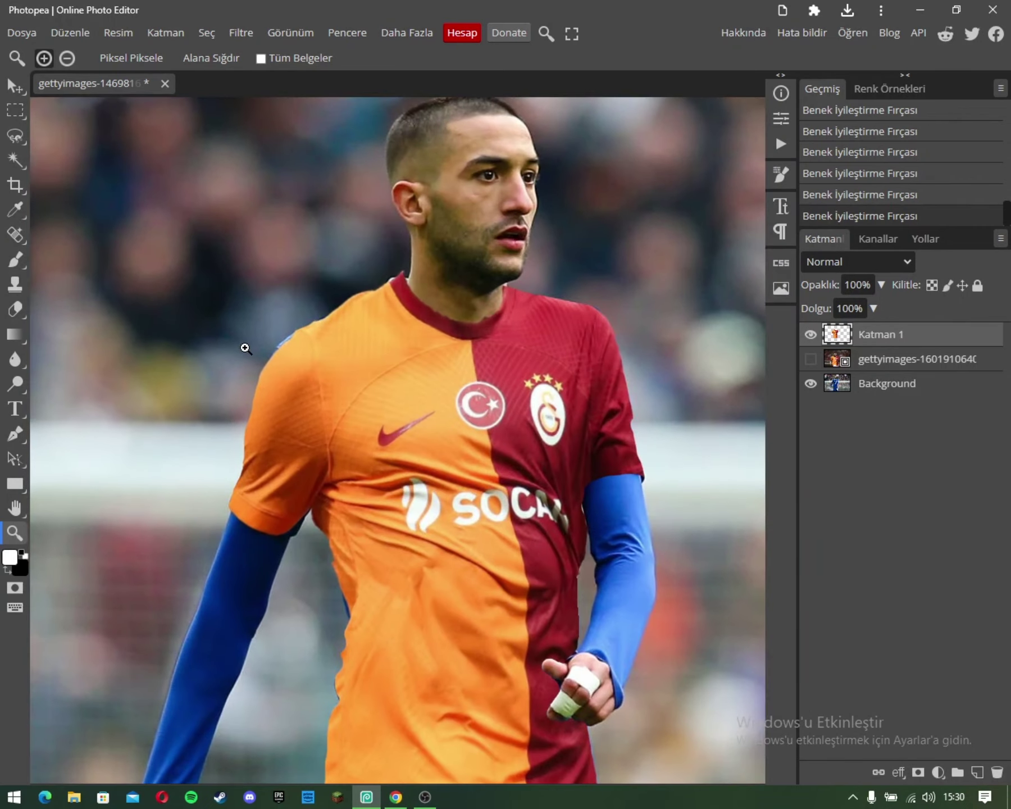
left_click(299, 399)
left_click(292, 633)
left_click(282, 579)
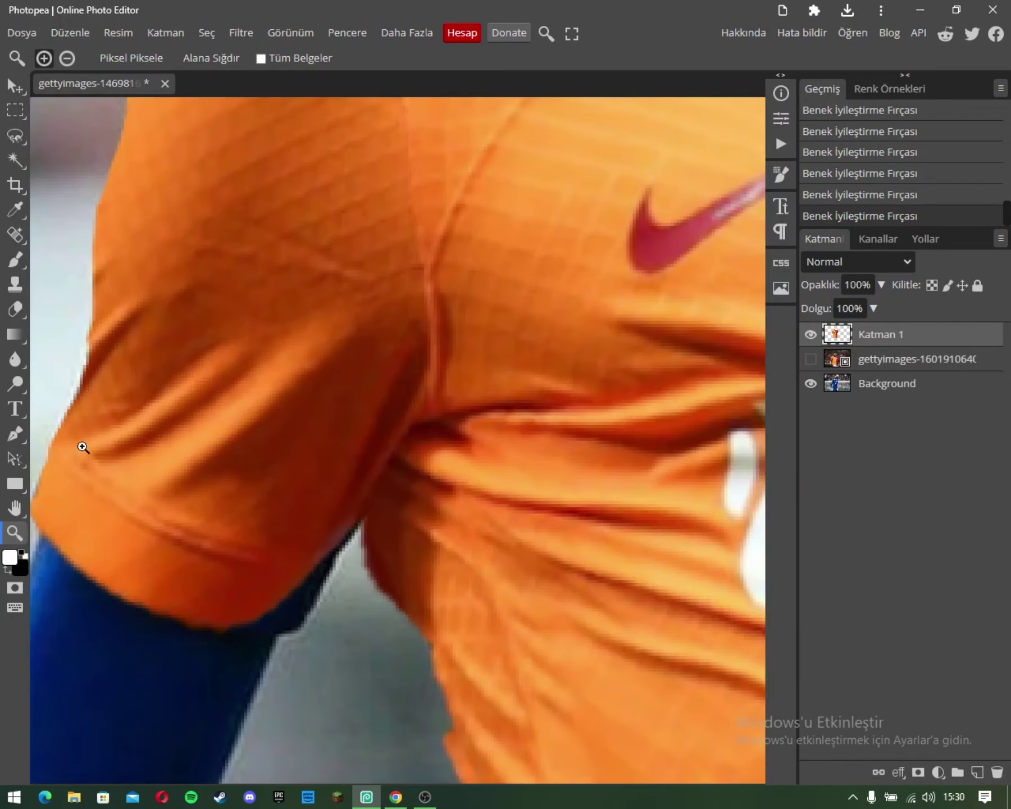
left_click(15, 235)
left_click_drag(233, 607, 340, 521)
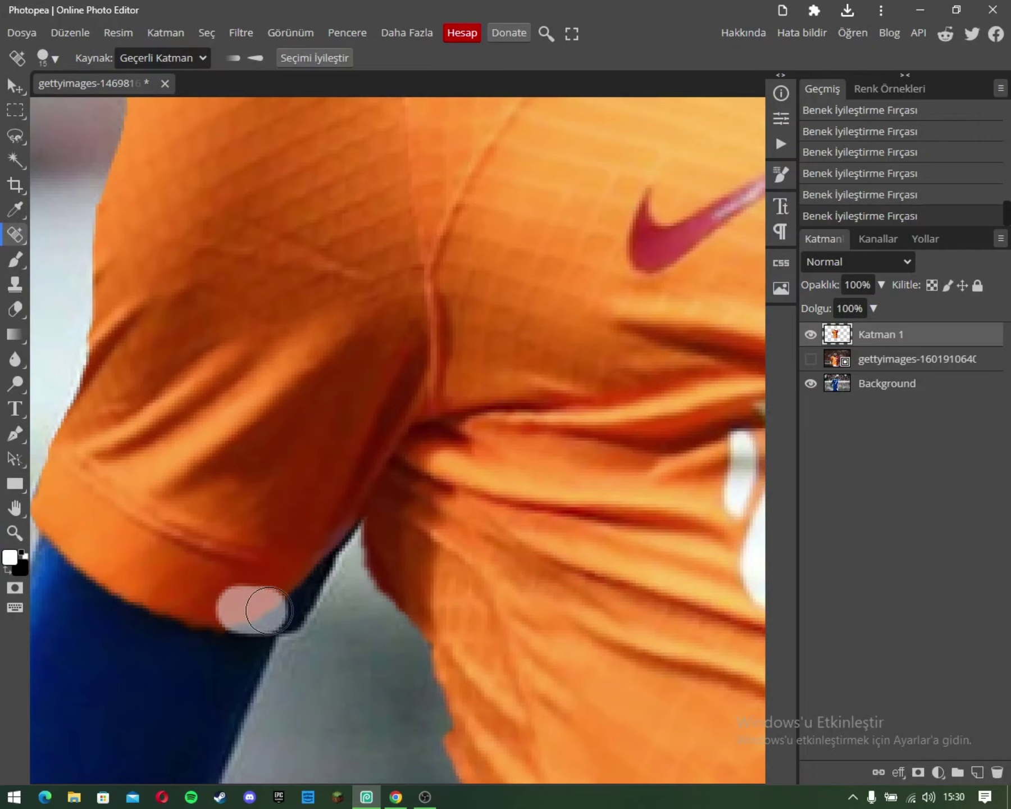
left_click_drag(310, 574, 300, 580)
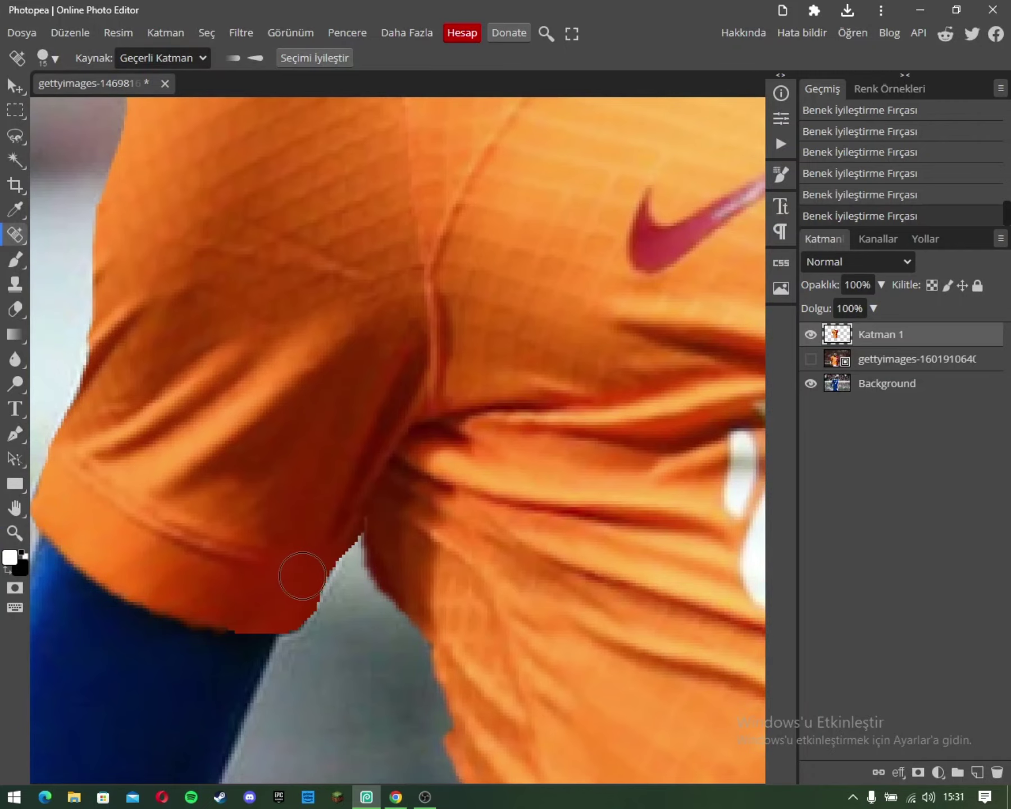
scroll(236, 611, "up", 7)
scroll(221, 558, "down", 7)
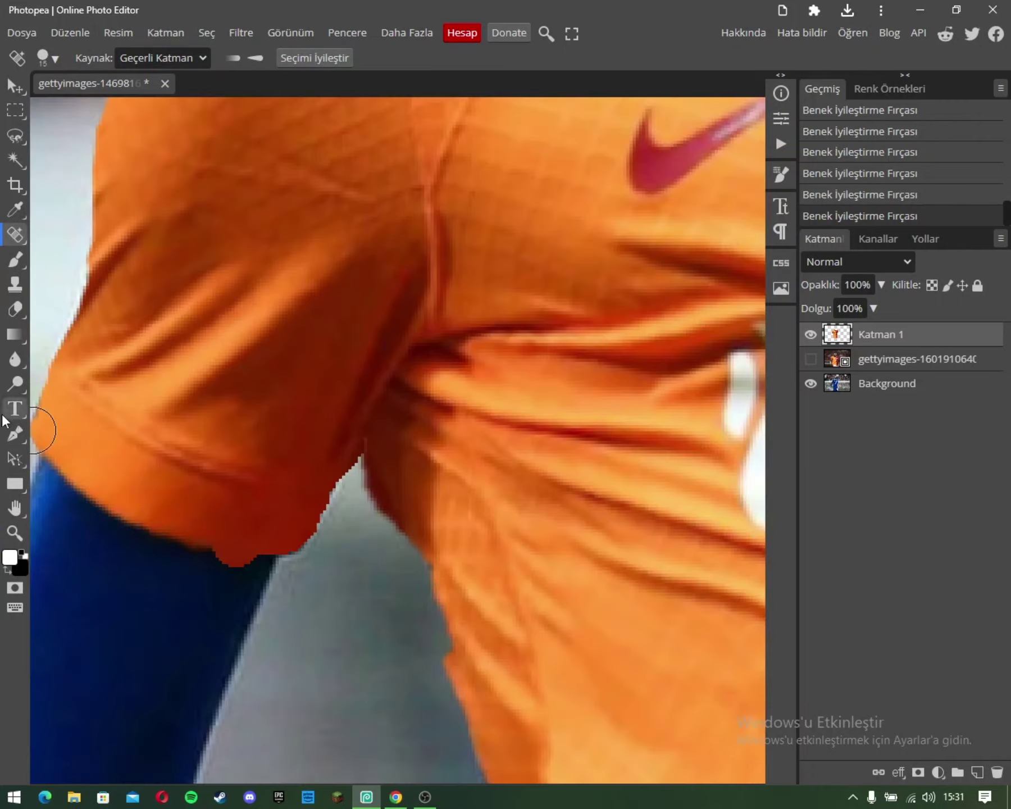
Step: Erase the stray pixels below the sleeve
left_click(15, 308)
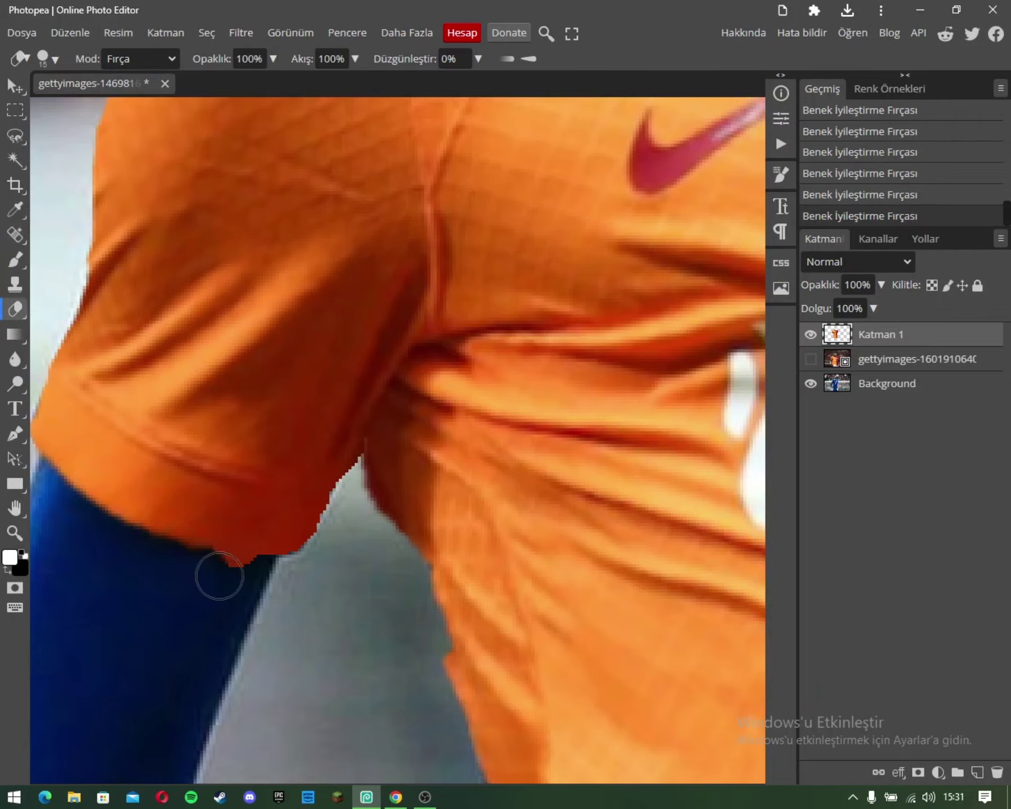
left_click_drag(205, 576, 243, 573)
scroll(225, 562, "up", 7)
scroll(164, 500, "up", 1)
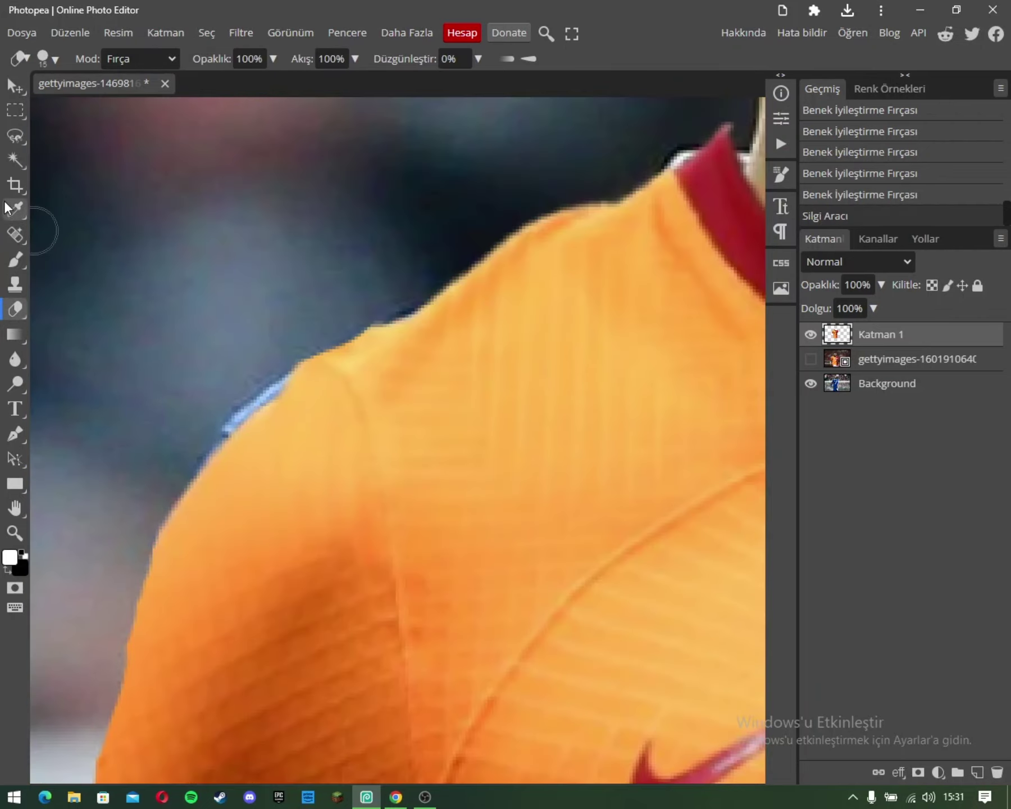
Step: Spot-heal the blue fringe along the shoulder edge, then zoom out to the whole player
left_click(15, 234)
left_click(221, 475)
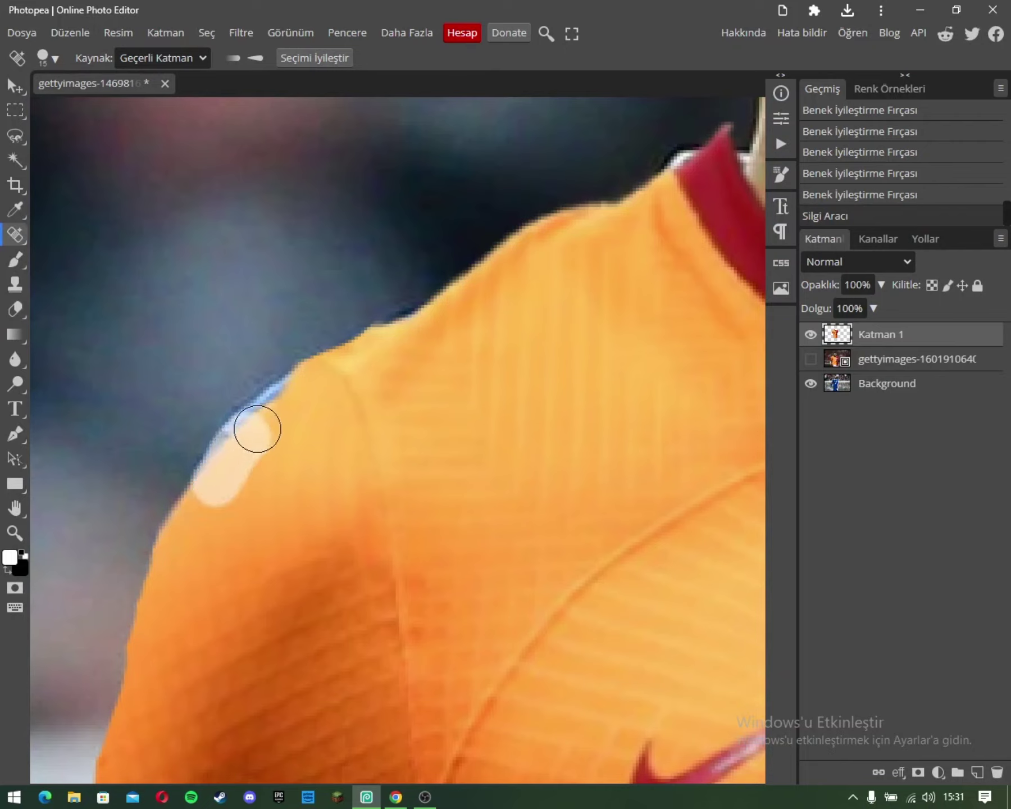
mouse_move(221, 475)
left_mouse_down()
mouse_move(313, 383)
mouse_move(189, 528)
left_mouse_up()
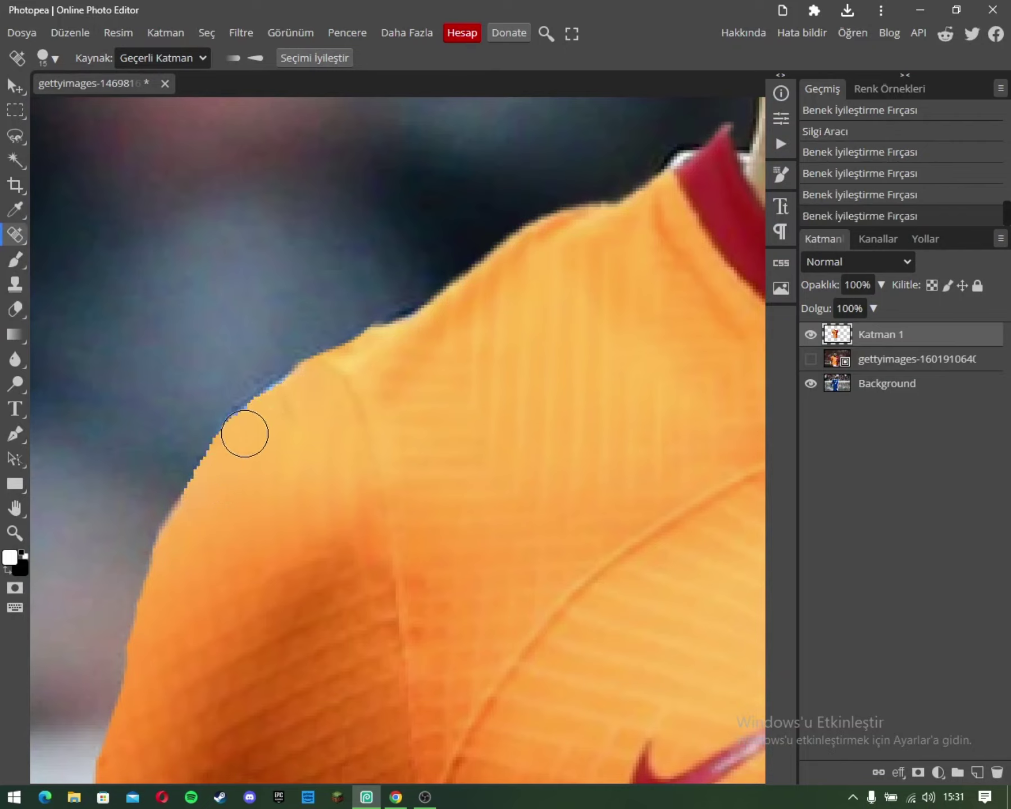
left_click_drag(243, 431, 297, 393)
scroll(284, 429, "down", 5)
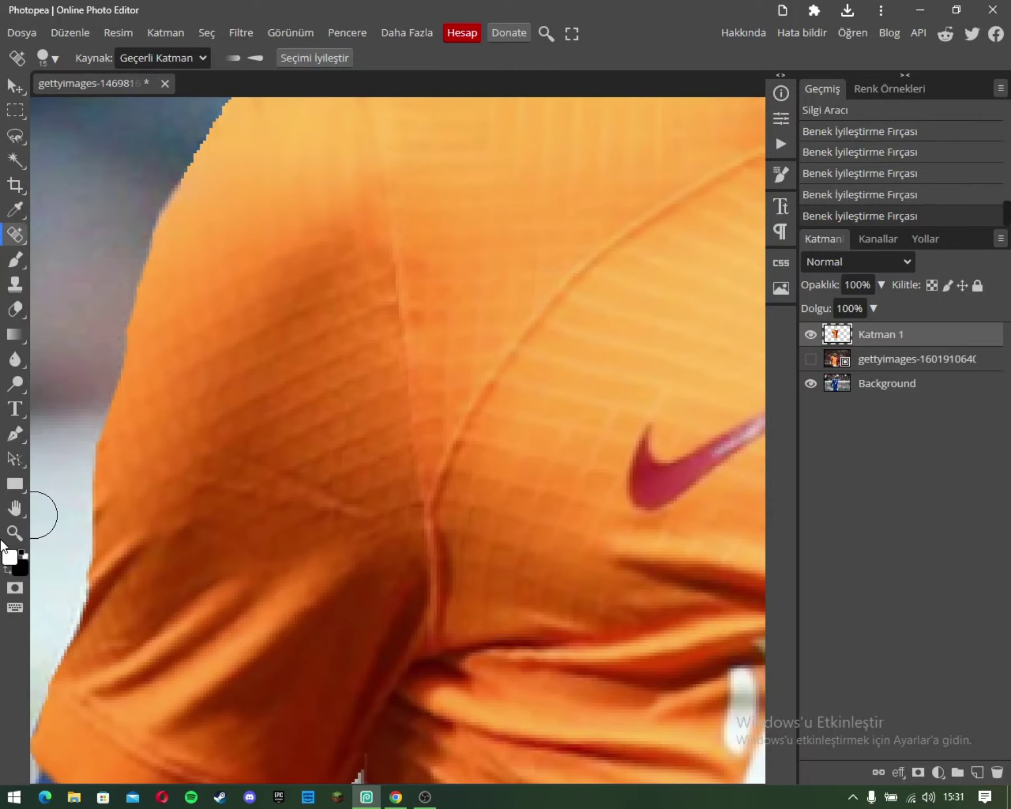
left_click(14, 532)
right_click(314, 364)
left_click(352, 427)
right_click(355, 449)
Step: Zoom in on the shirt's left edge and spot-heal its dark notches
left_click(371, 516)
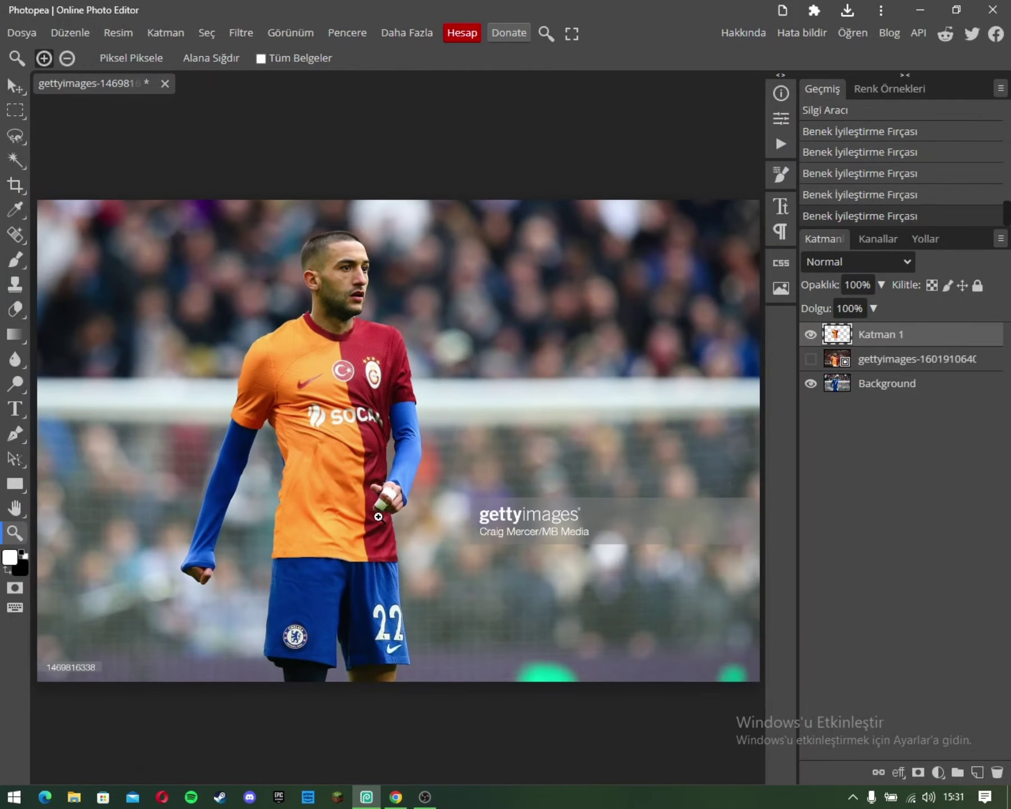
left_click(286, 476)
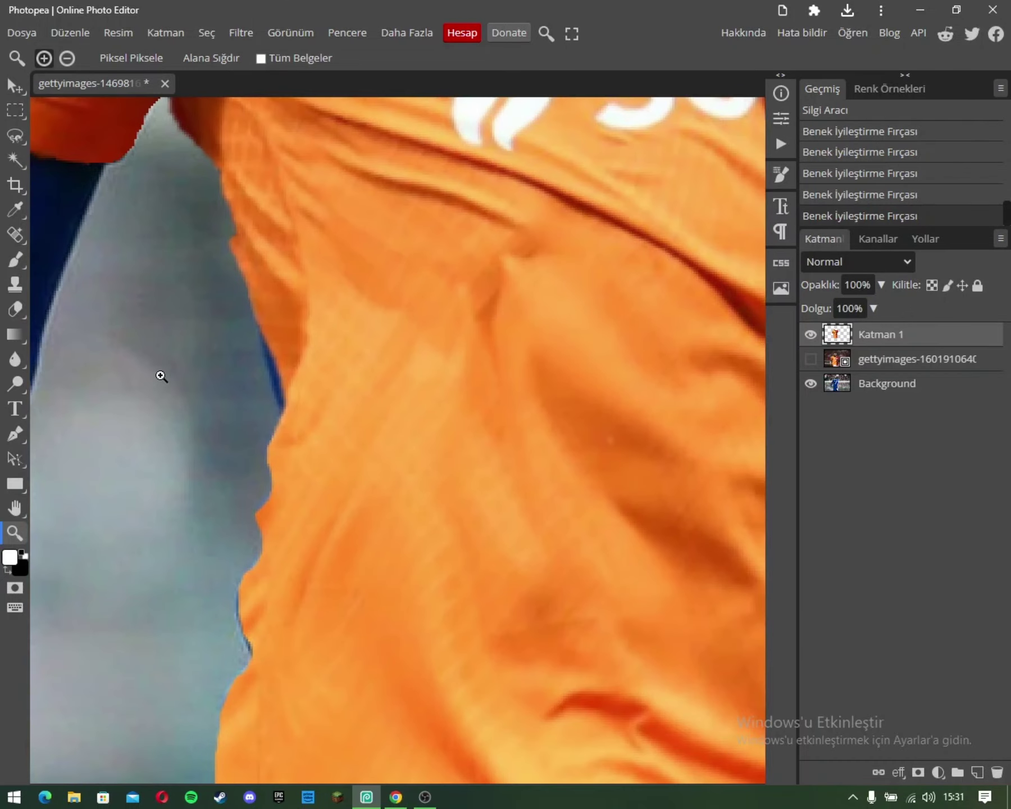
left_click(14, 234)
left_click_drag(277, 329, 300, 417)
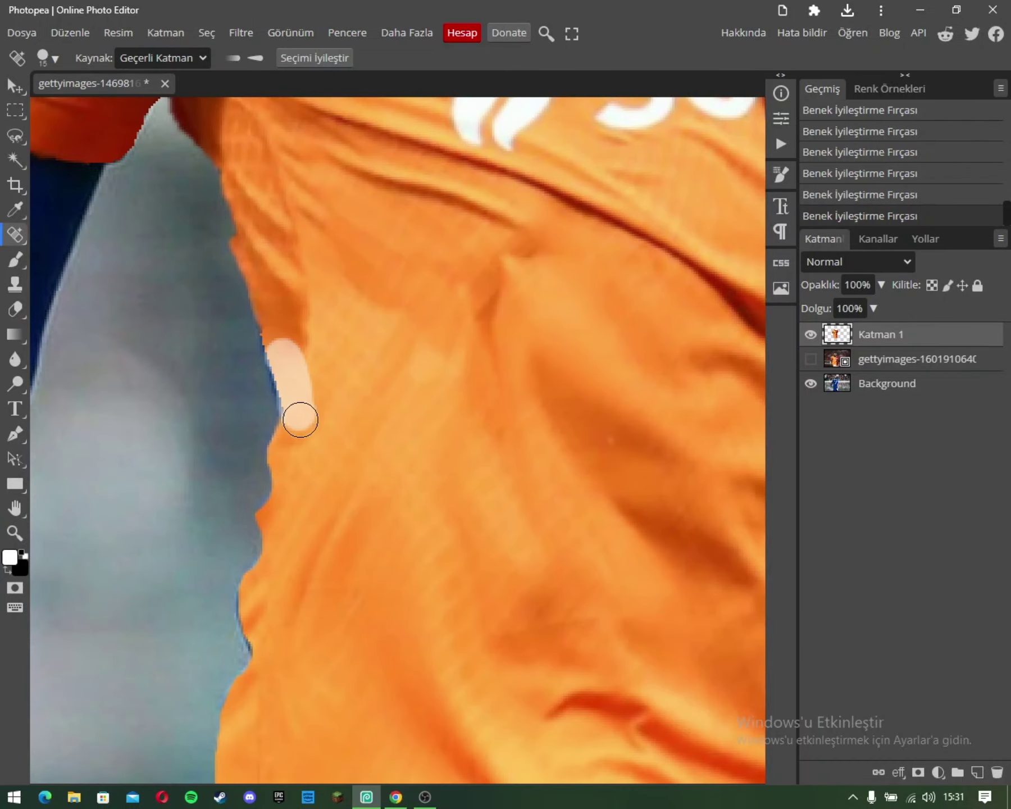
left_click(279, 340)
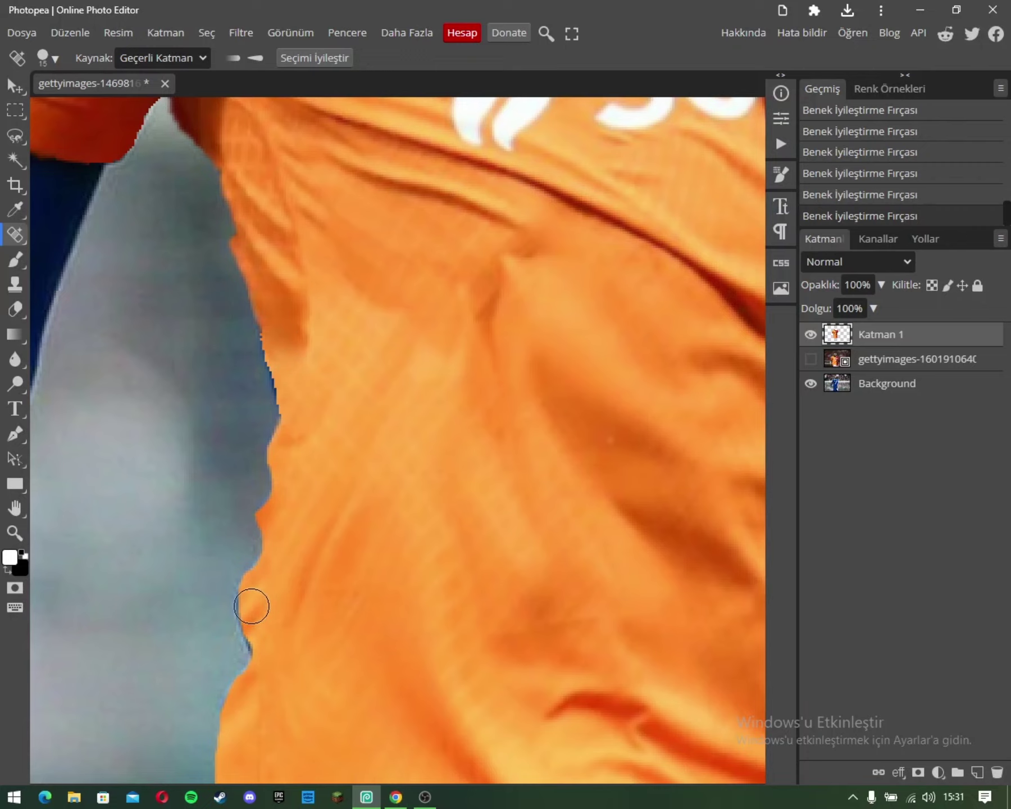
Step: Smooth the rest of the left edge and heal the uneven hem above the blue shorts
mouse_move(252, 607)
left_mouse_down()
mouse_move(267, 645)
mouse_move(292, 553)
left_mouse_up()
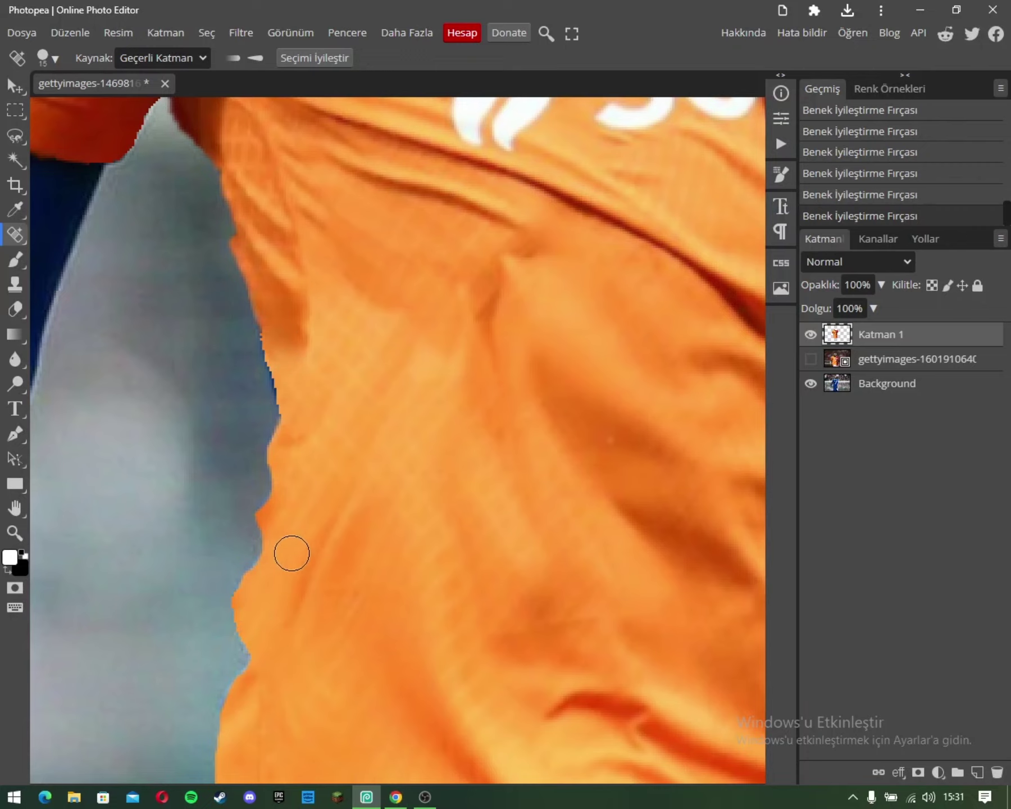
scroll(292, 553, "down", 5)
left_click(213, 597)
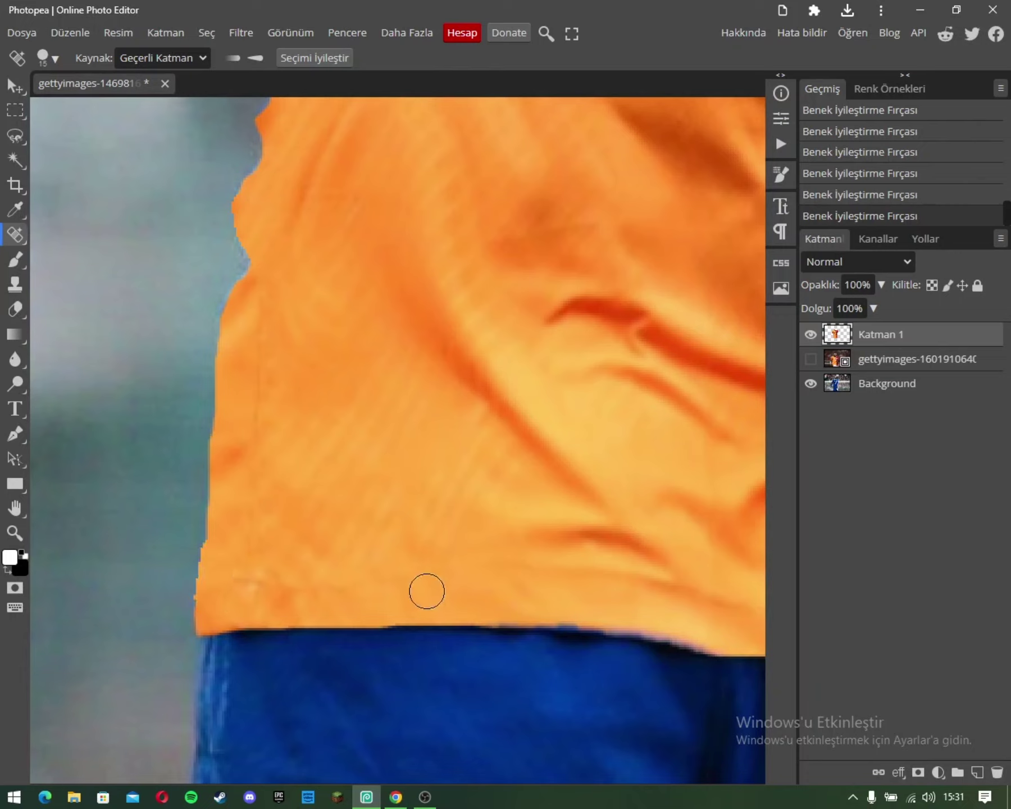
left_click_drag(516, 610, 712, 638)
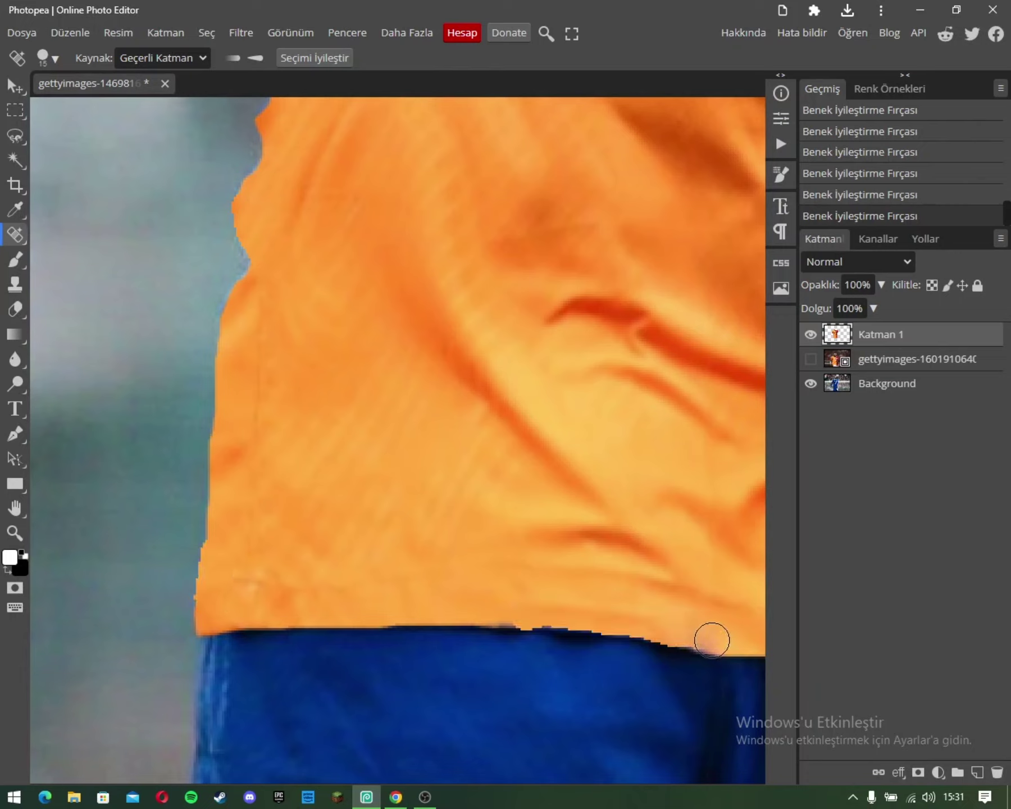
left_click(15, 531)
right_click(271, 448)
Step: Zoom into the collar and erase the stray collar tip and neck edge
left_click(298, 513)
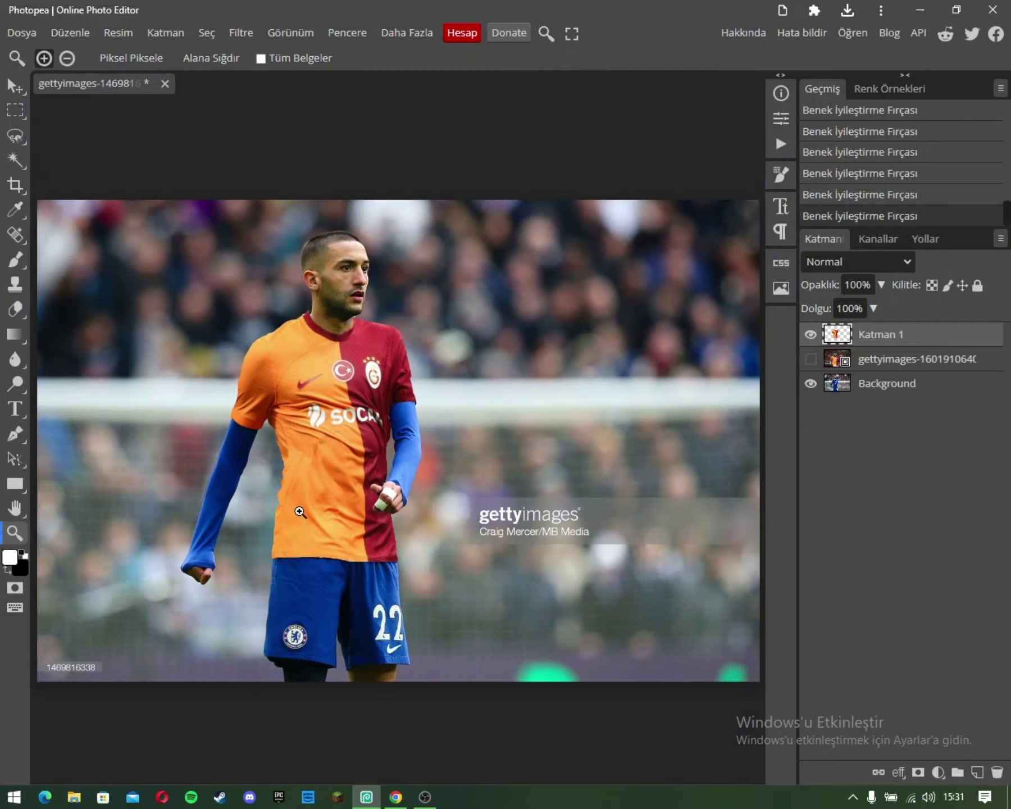
scroll(323, 328, "up", 1)
scroll(302, 302, "up", 2)
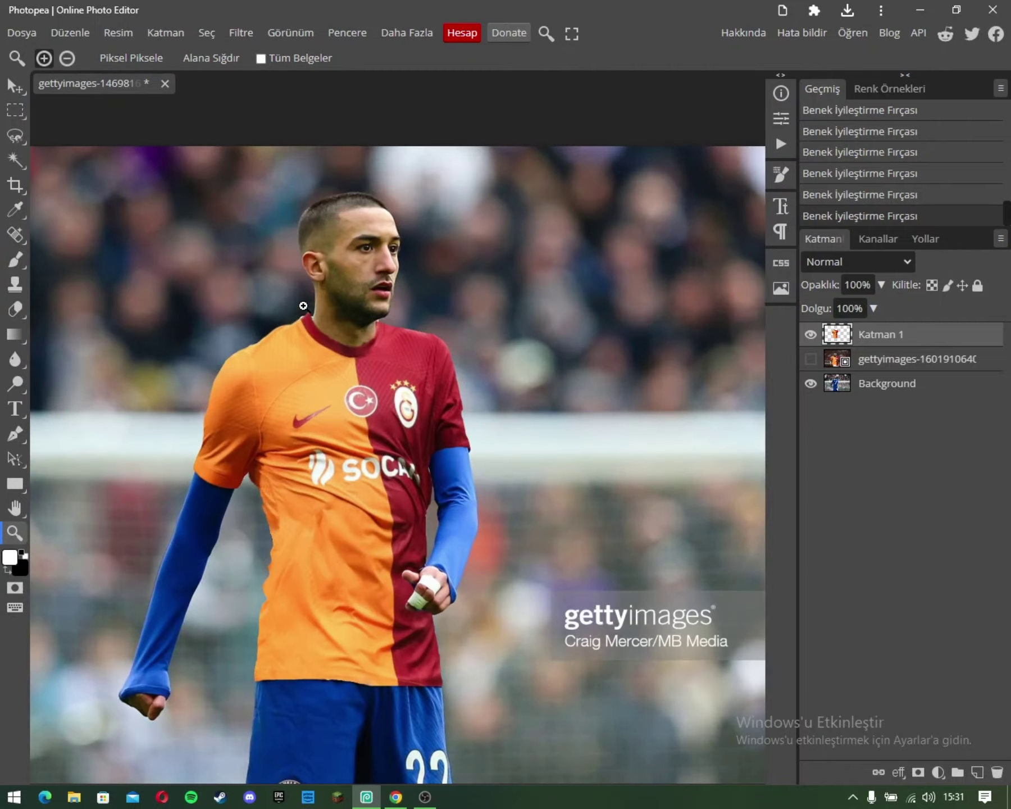
scroll(302, 302, "up", 3)
scroll(302, 303, "up", 3)
left_click(14, 311)
mouse_move(329, 264)
left_mouse_down()
mouse_move(281, 306)
mouse_move(326, 298)
left_mouse_up()
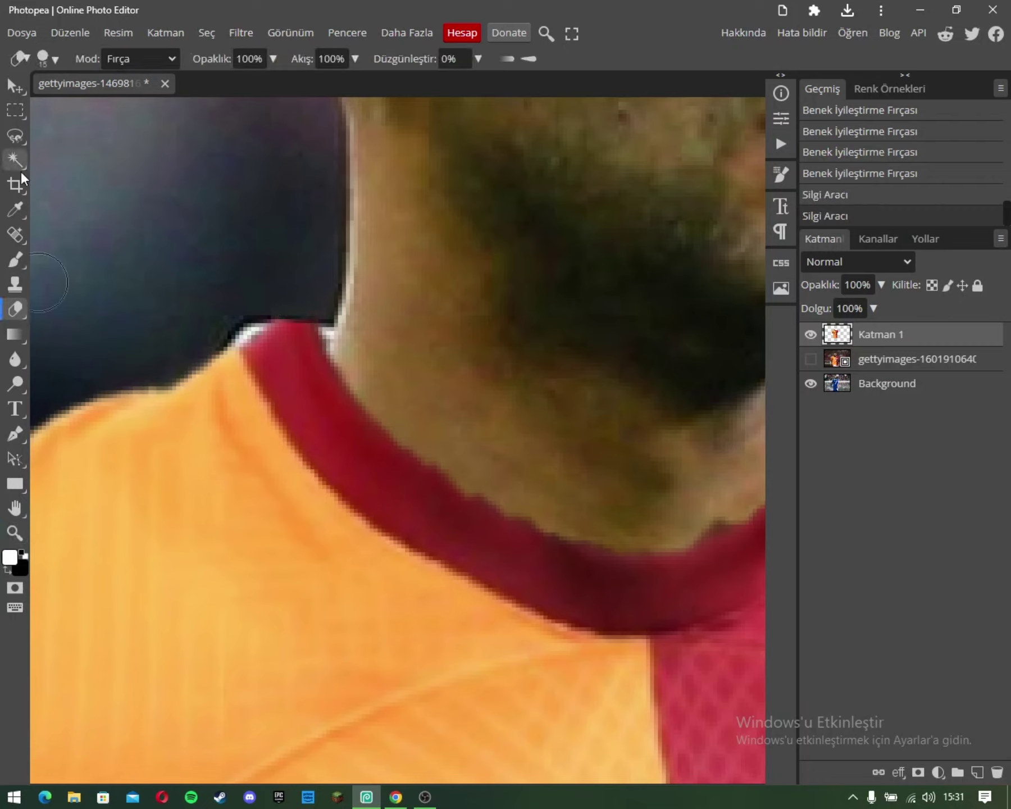
Step: Heal along the red collar edge with a 5 px Spot Healing Brush
left_click(15, 235)
right_click(316, 392)
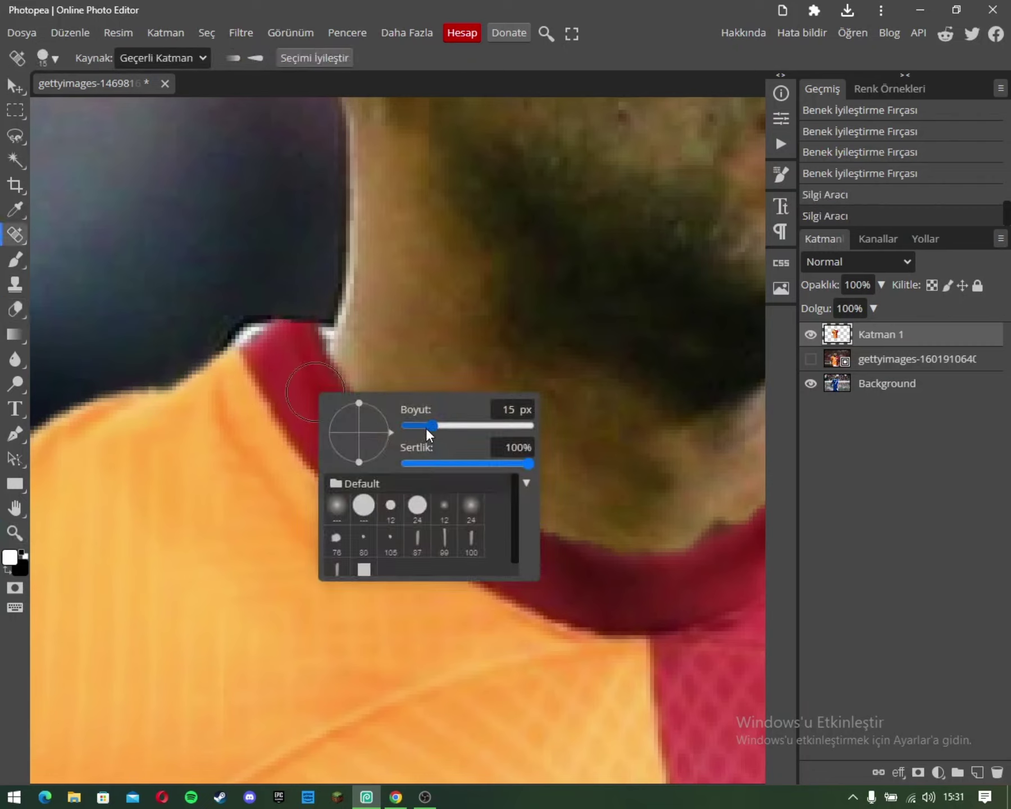
left_click_drag(426, 428, 423, 426)
mouse_move(246, 345)
left_mouse_down()
mouse_move(275, 323)
mouse_move(331, 354)
mouse_move(314, 362)
left_mouse_up()
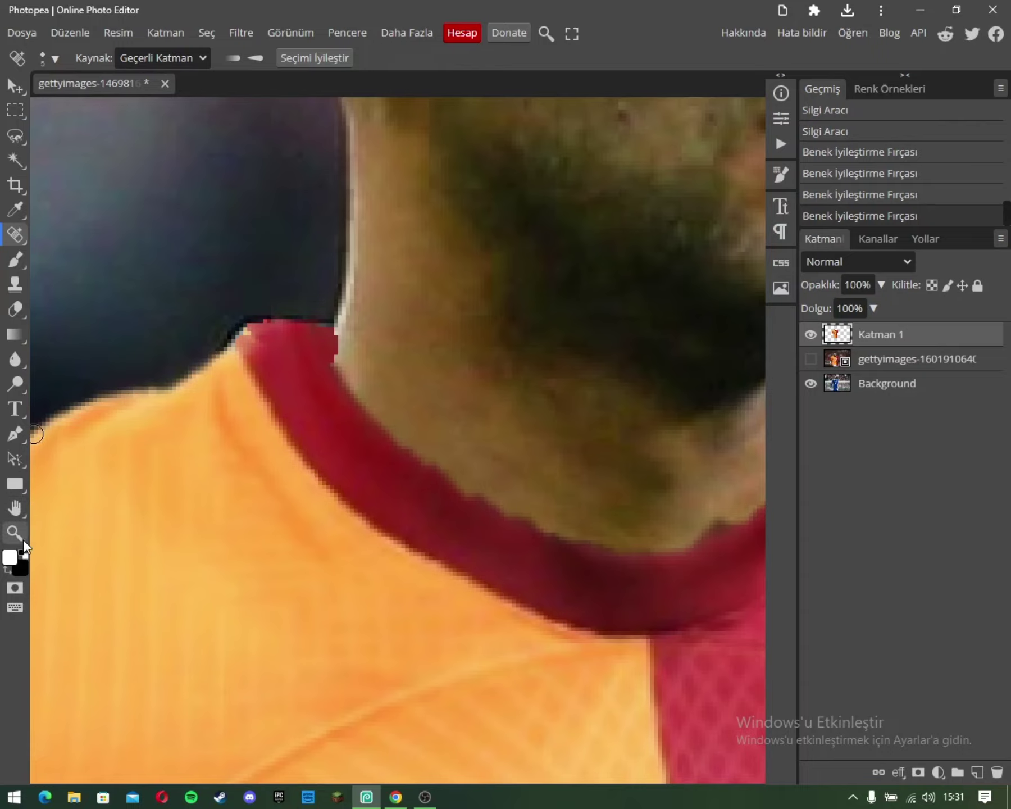
Step: Re-zoom on the collar and heal the white speck so it turns red
left_click(17, 534)
right_click(316, 456)
left_click(329, 523)
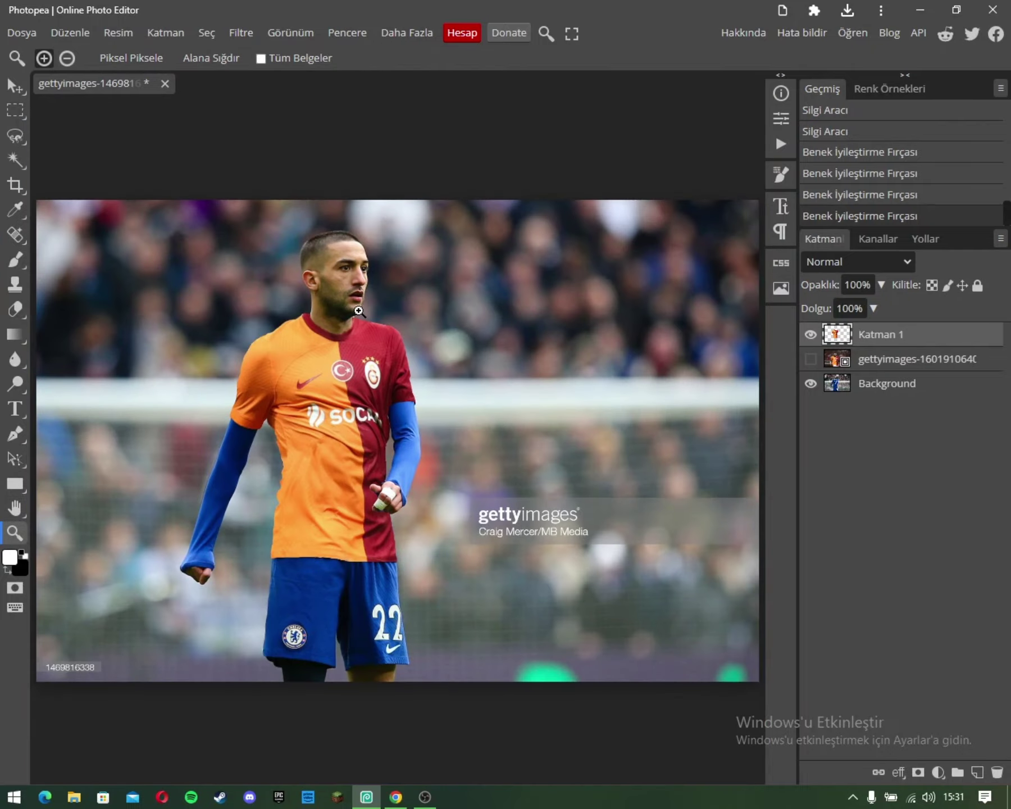
scroll(358, 312, "up", 2)
scroll(360, 315, "up", 2)
scroll(359, 316, "up", 3)
scroll(337, 349, "up", 2)
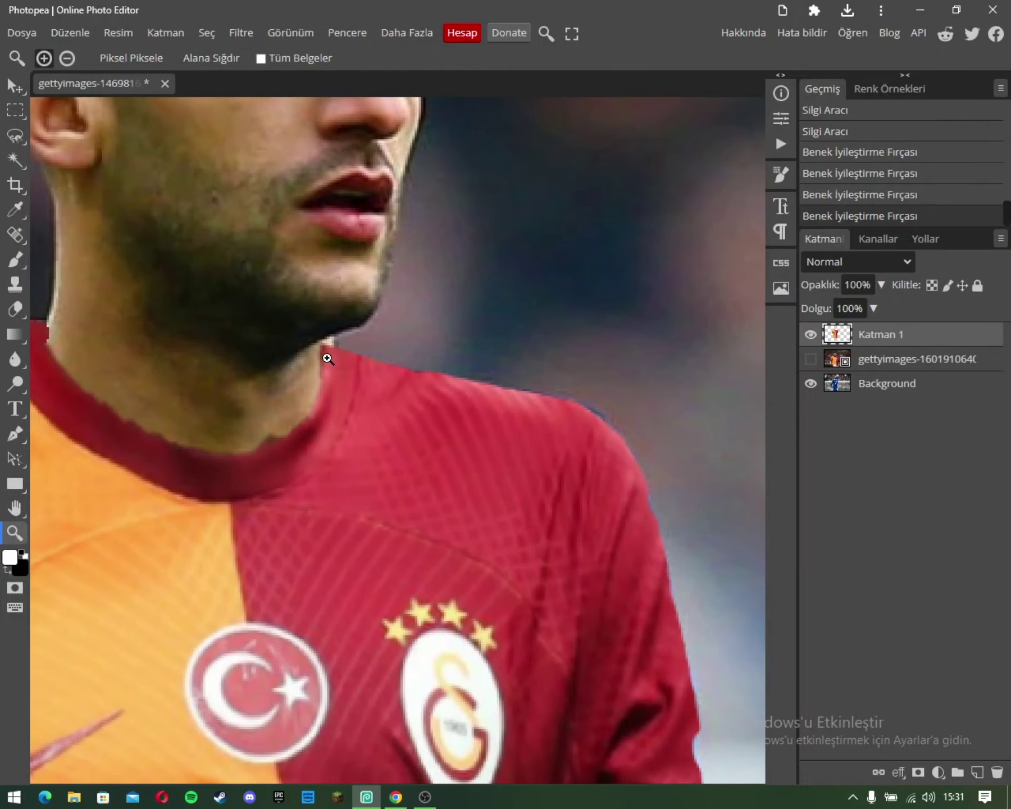
scroll(330, 344, "up", 5)
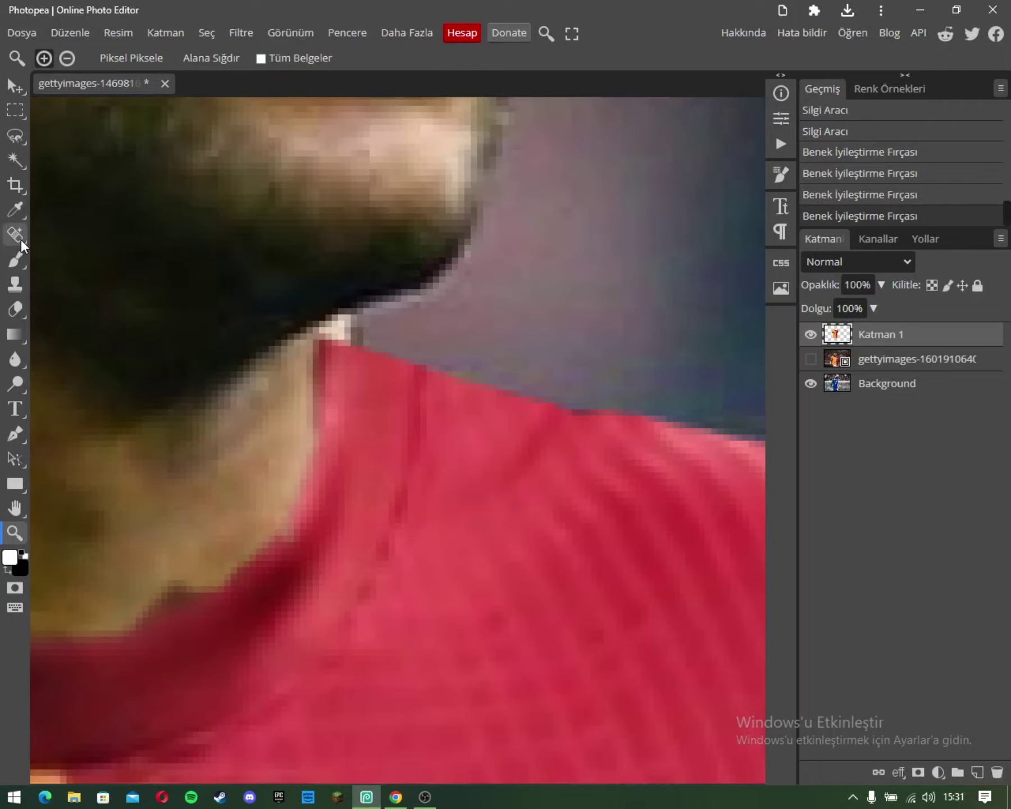
left_click(20, 239)
left_click_drag(338, 337, 341, 340)
Step: Erase stray pixels along the neck edge, then fit the whole photo in the window
left_click(14, 533)
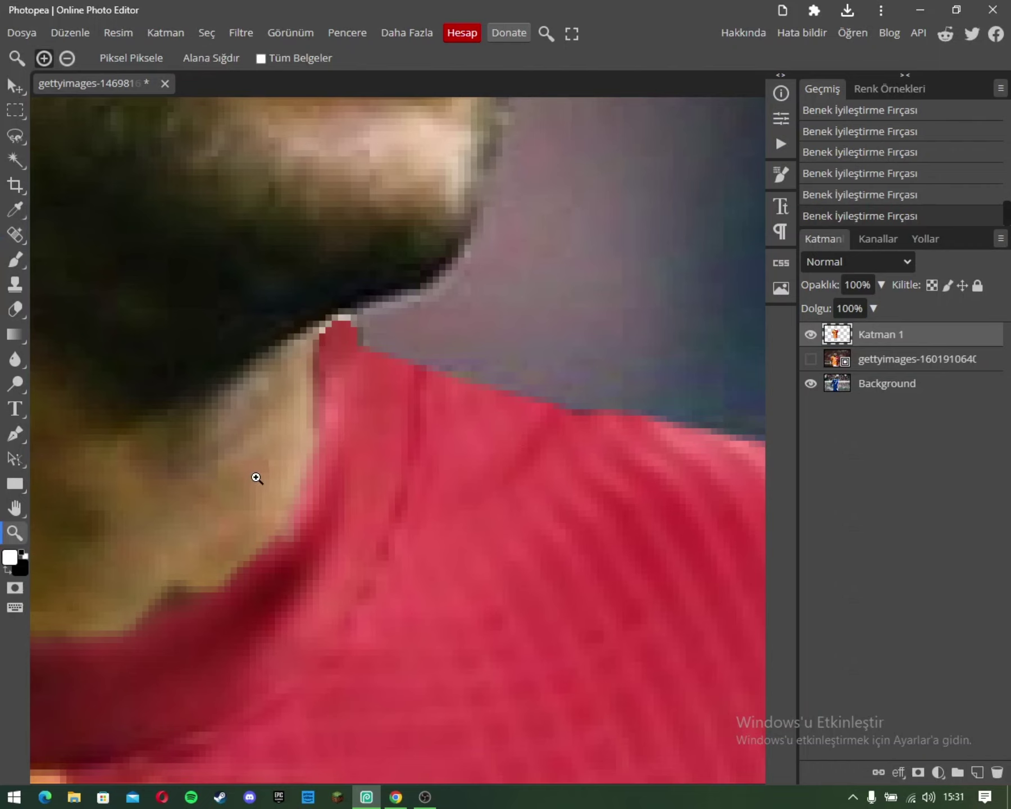
right_click(255, 477)
key("Escape")
key("e")
left_click_drag(142, 566, 179, 539)
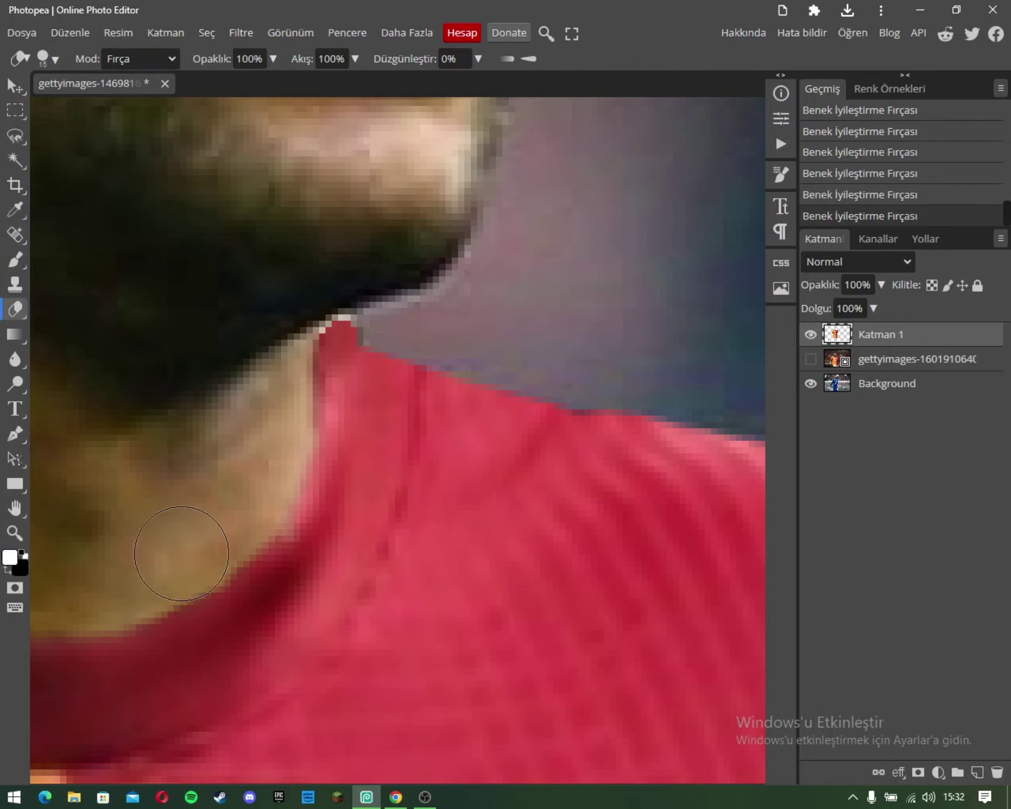
left_click(15, 532)
right_click(372, 413)
left_click(406, 475)
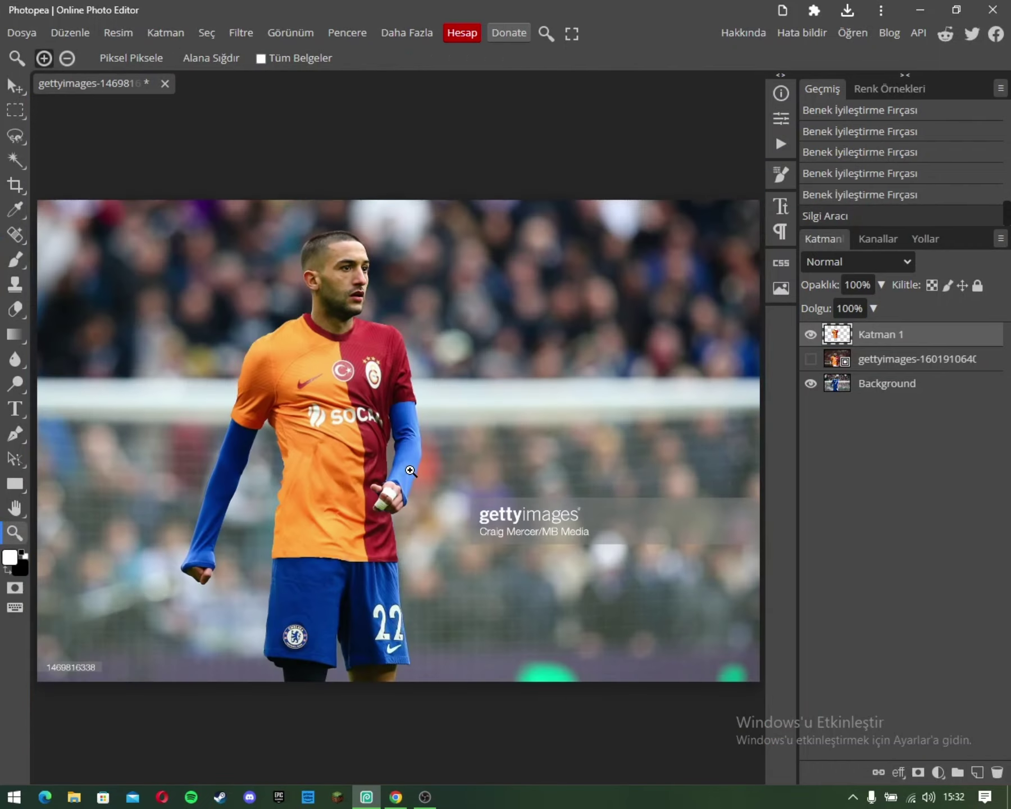
Step: Select the Background layer and zoom in on the blue sleeve
scroll(300, 563, "up", 1)
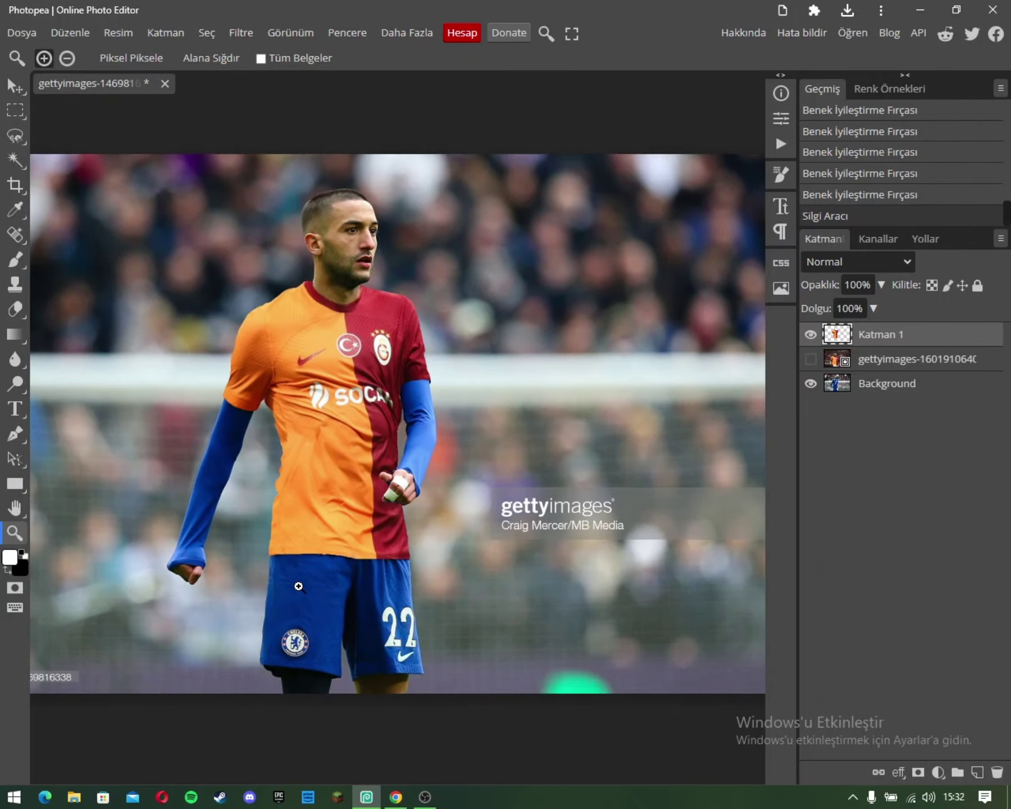
scroll(239, 548, "up", 1)
scroll(210, 514, "up", 2)
scroll(633, 360, "up", 2)
left_click(887, 383)
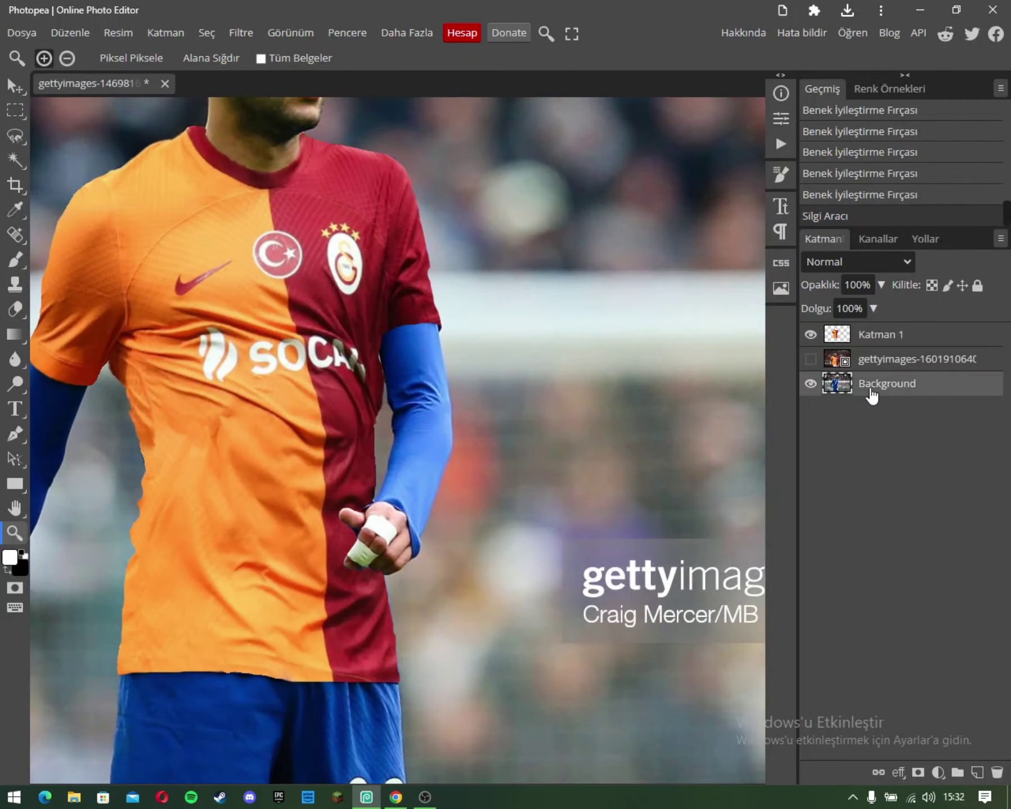
left_click(406, 421)
Step: Lasso around the blue sleeve's outline, restarting once, until the selection closes
left_click(15, 136)
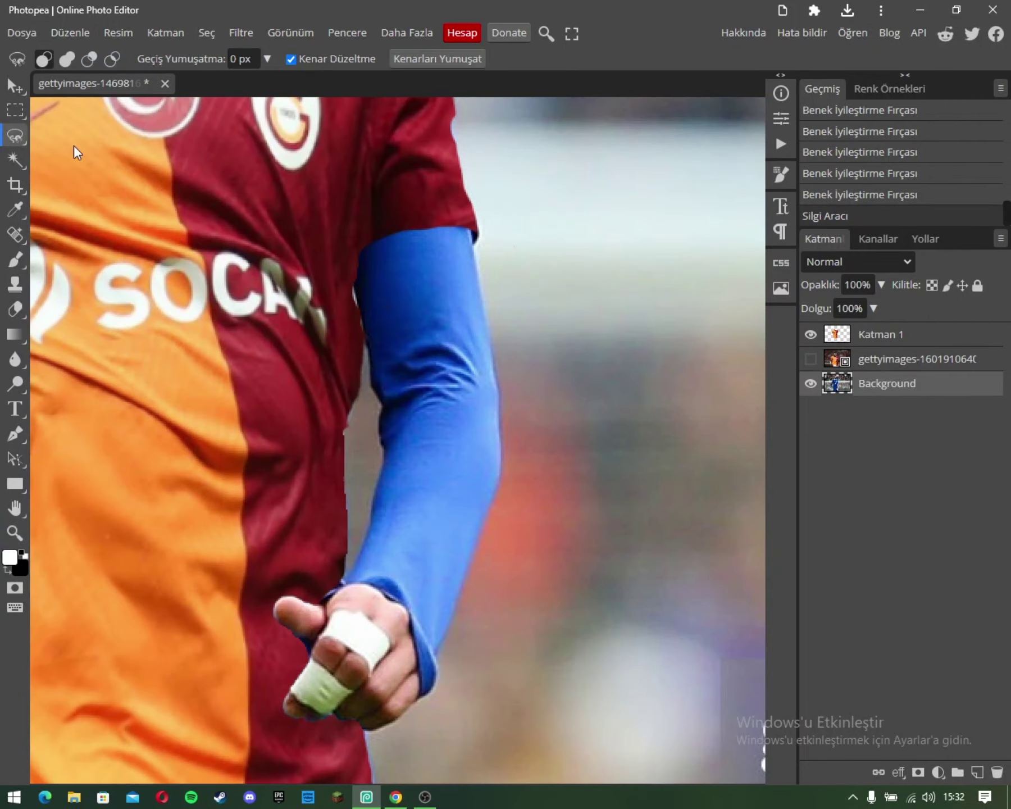
left_click(362, 246)
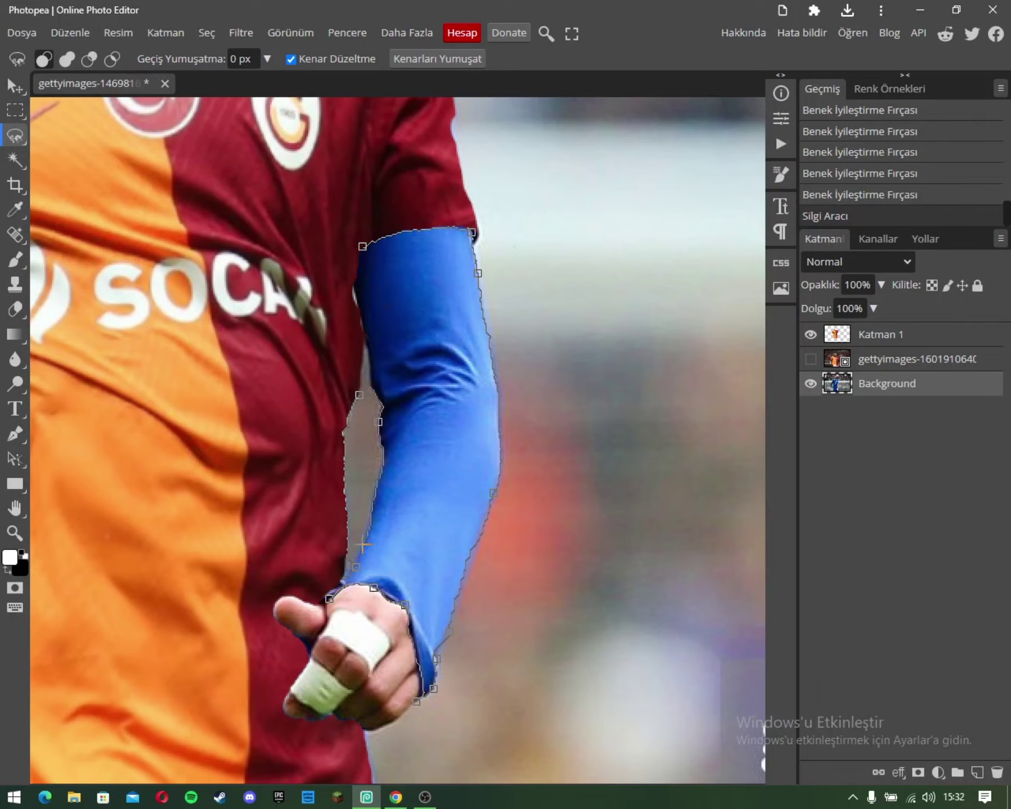
key("Escape")
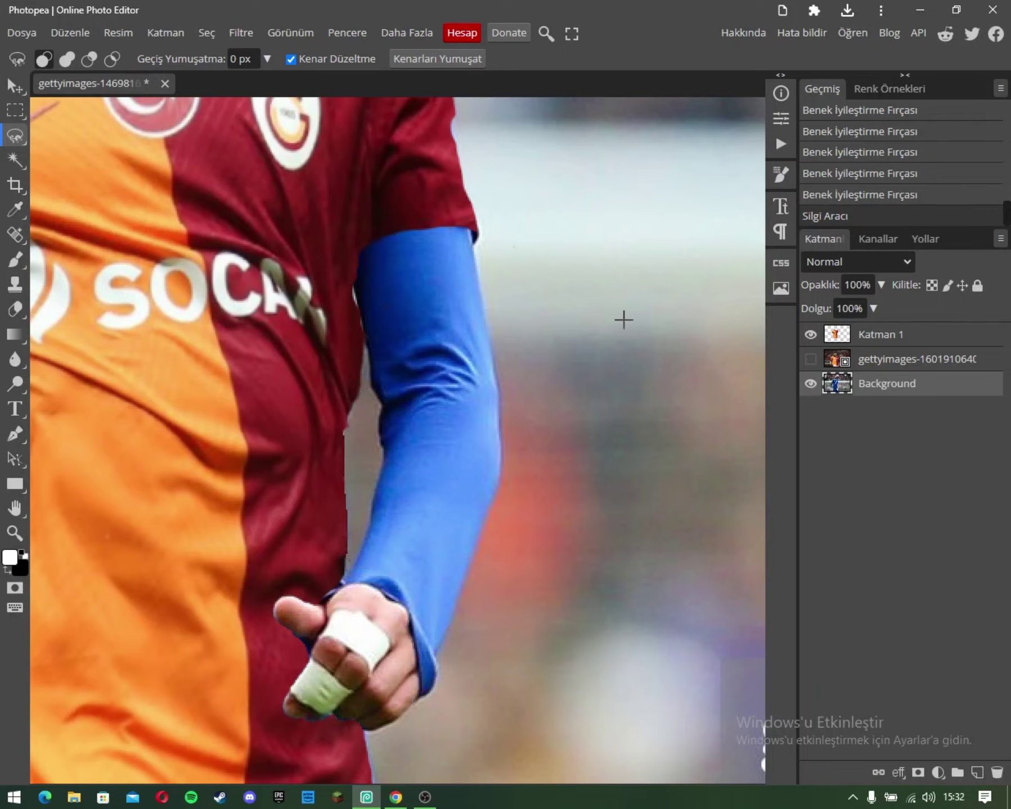
left_click(468, 230)
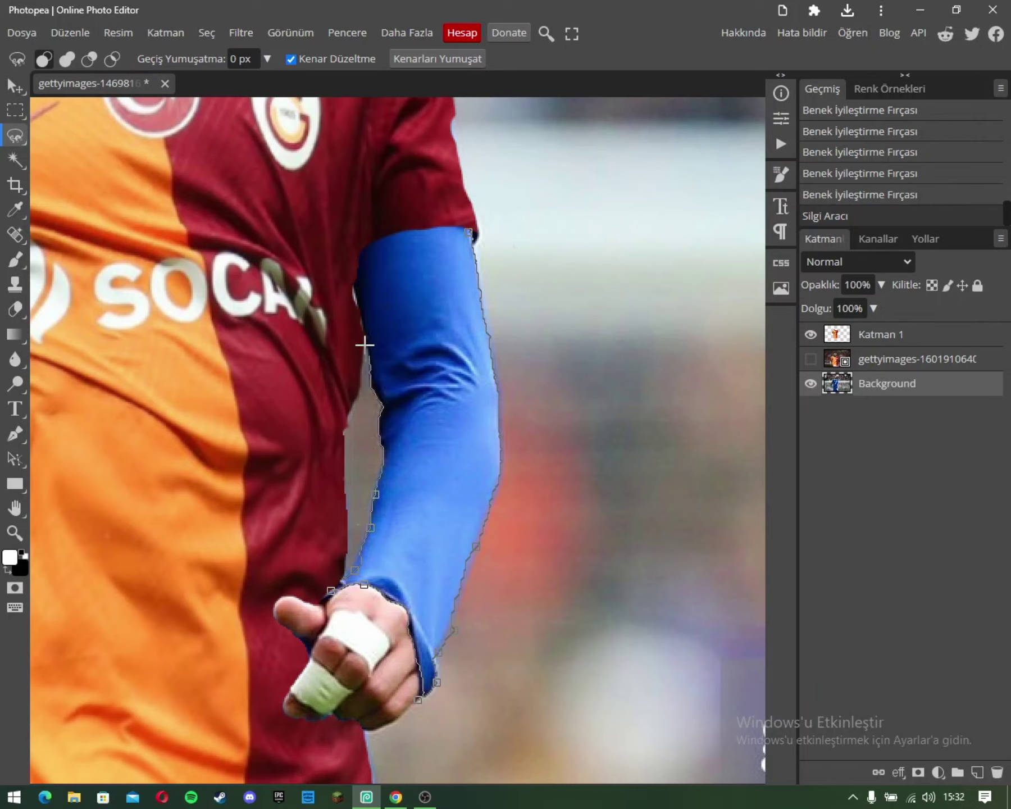
left_click(360, 252)
left_click(468, 232)
Step: Copy the sleeve to a new layer, desaturate it, and colorize it red (saturation 64, lightness -16)
key("ctrl+j")
key("shift+ctrl+u")
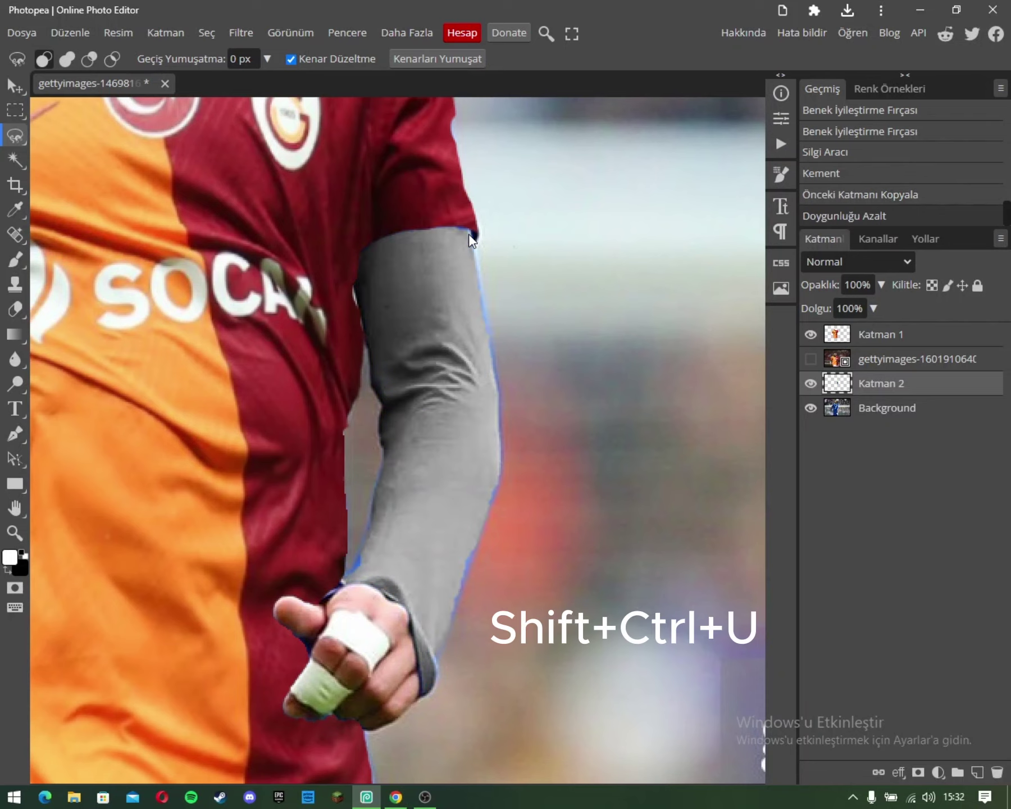
key("ctrl+u")
left_click(137, 354)
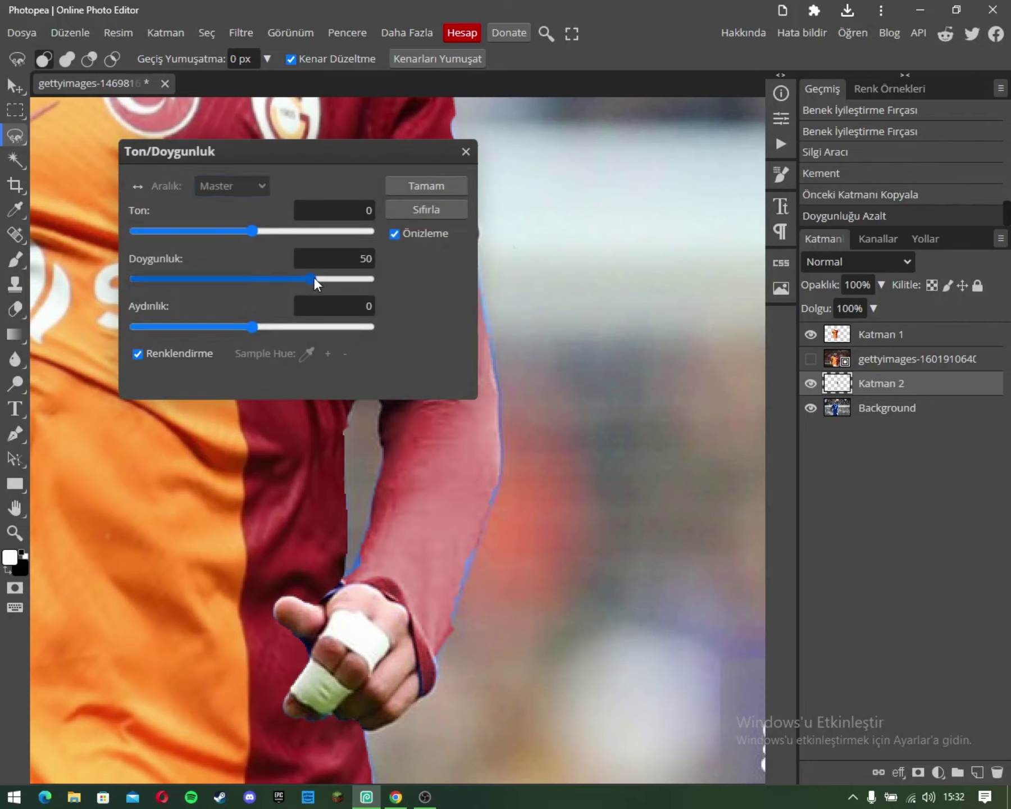
left_click_drag(315, 279, 328, 278)
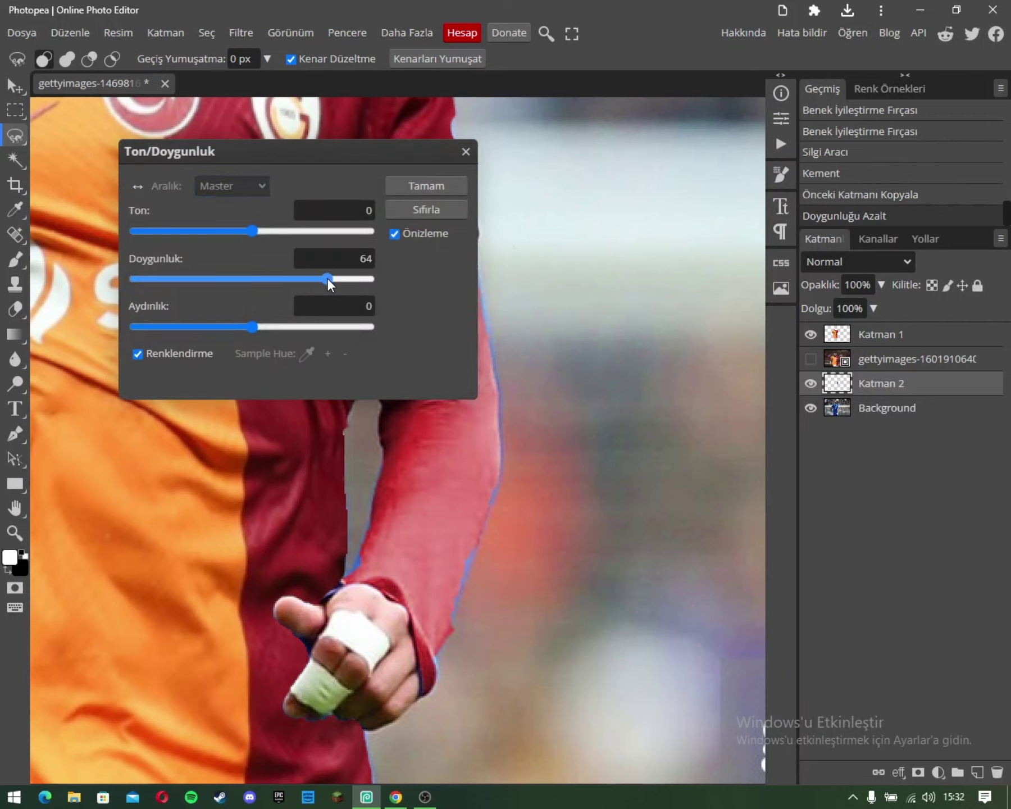
left_click_drag(253, 231, 253, 232)
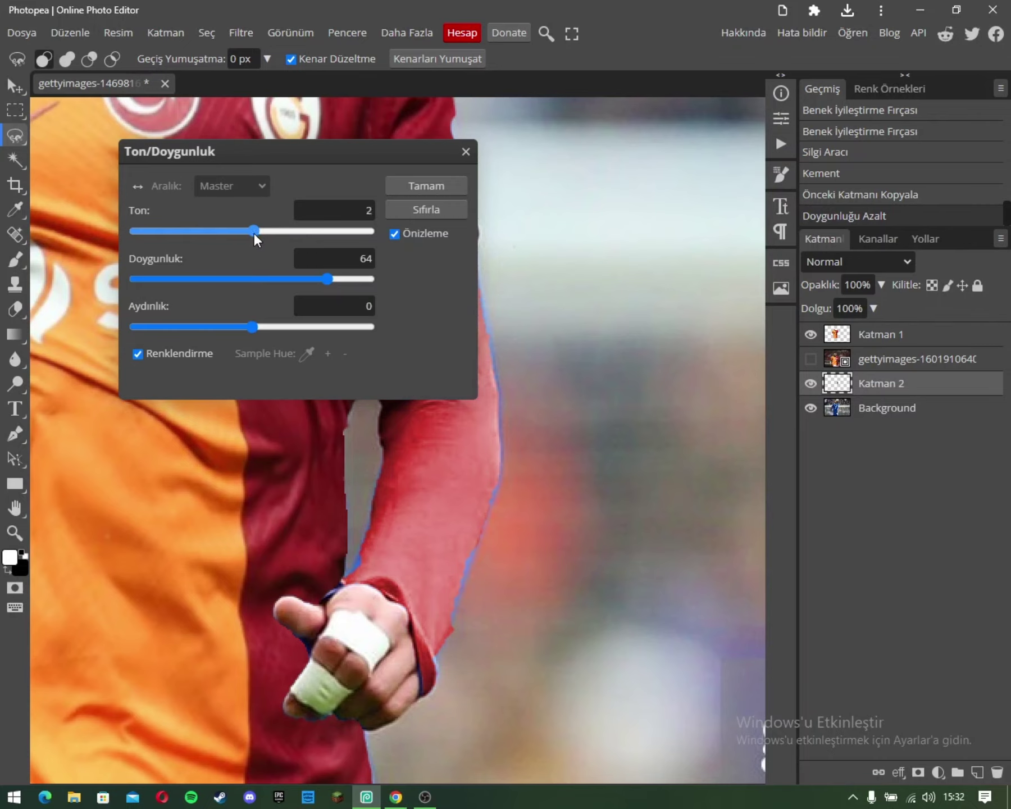
left_click_drag(252, 326, 233, 323)
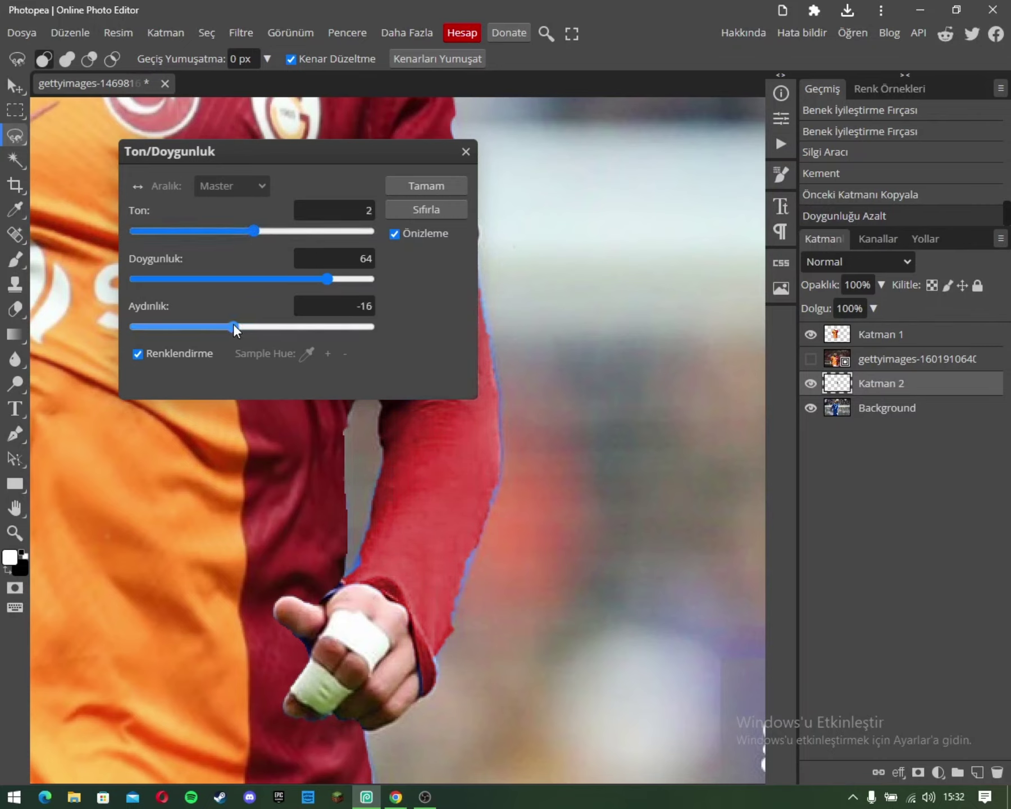
left_click(426, 189)
Step: Spot-heal the blue fringe along the sleeve's inner and outer edges
left_click(14, 533)
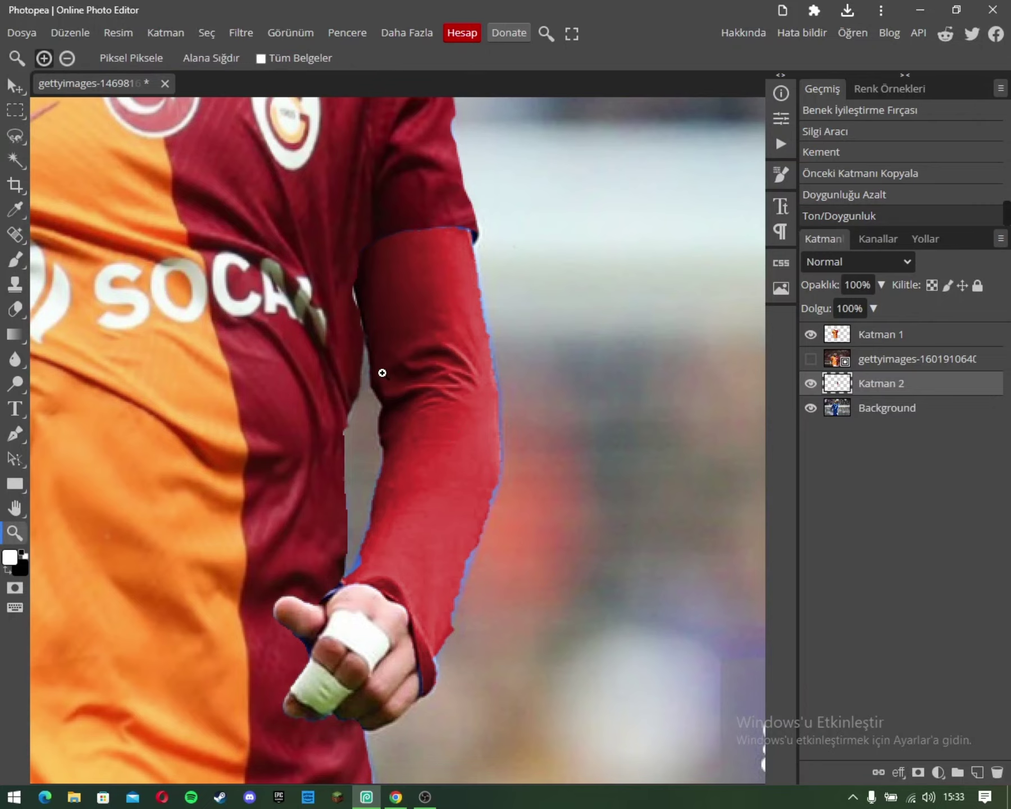
scroll(431, 454, "down", 1)
scroll(434, 464, "down", 1)
right_click(433, 464)
left_click(454, 520)
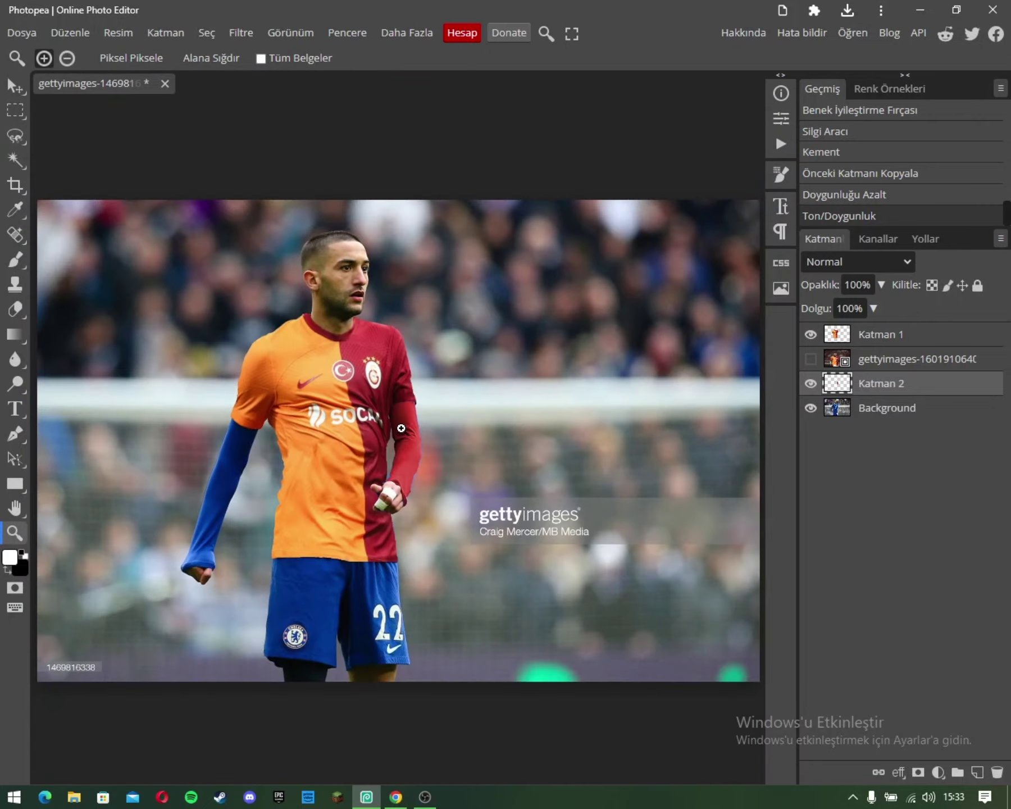
scroll(402, 428, "up", 1)
scroll(407, 447, "up", 3)
scroll(408, 449, "up", 1)
scroll(408, 450, "up", 1)
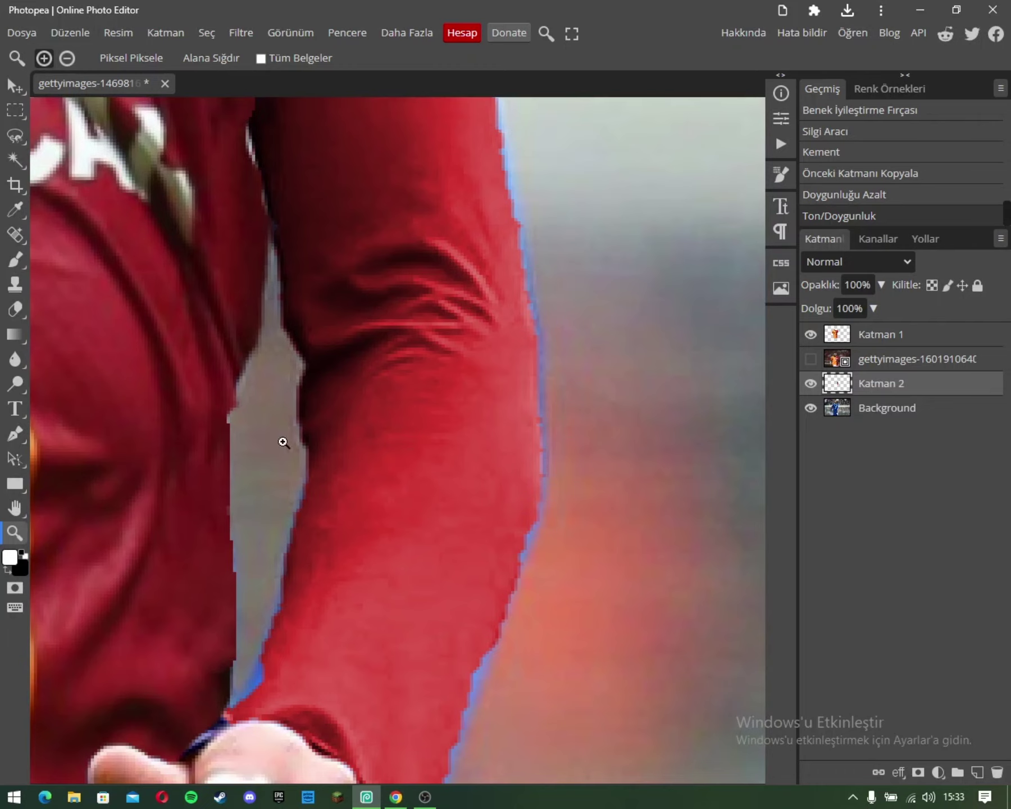
left_click(15, 235)
scroll(269, 514, "down", 2)
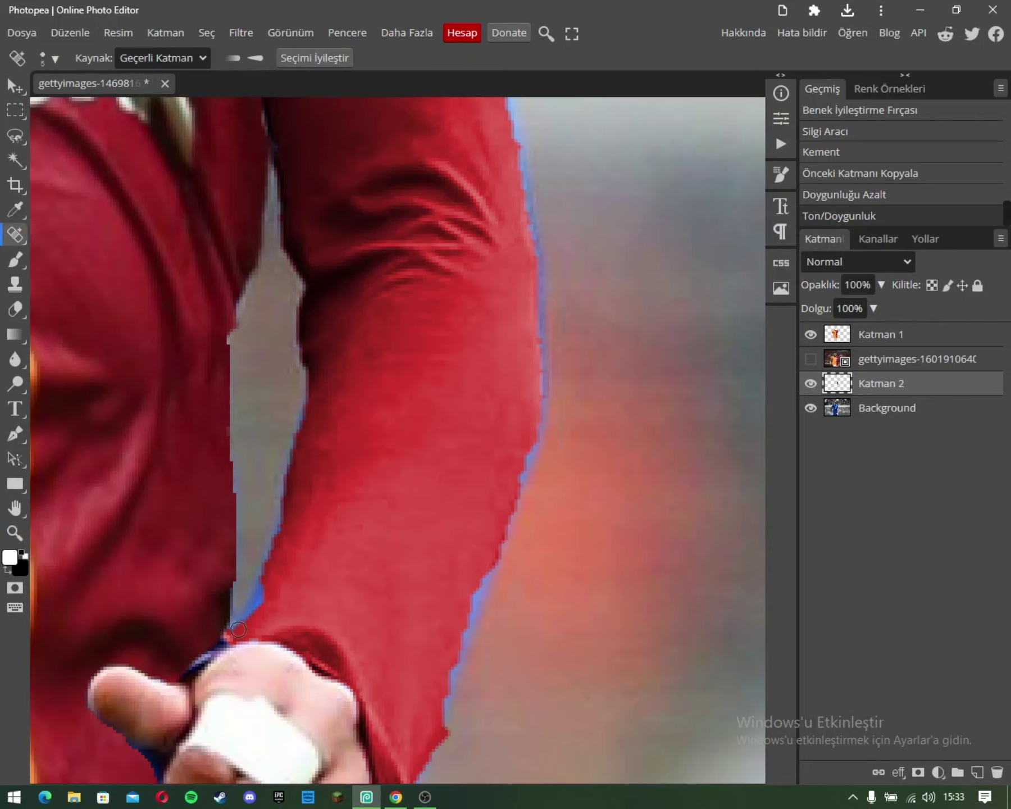
left_click_drag(239, 629, 306, 400)
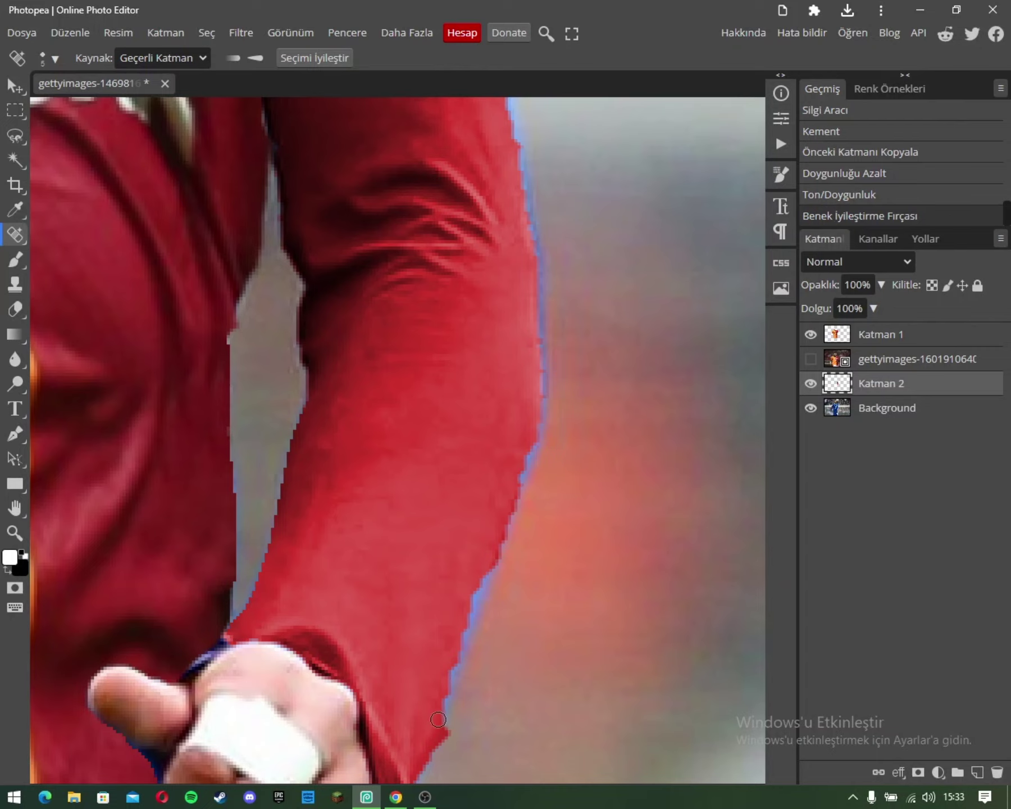
left_click_drag(438, 720, 499, 531)
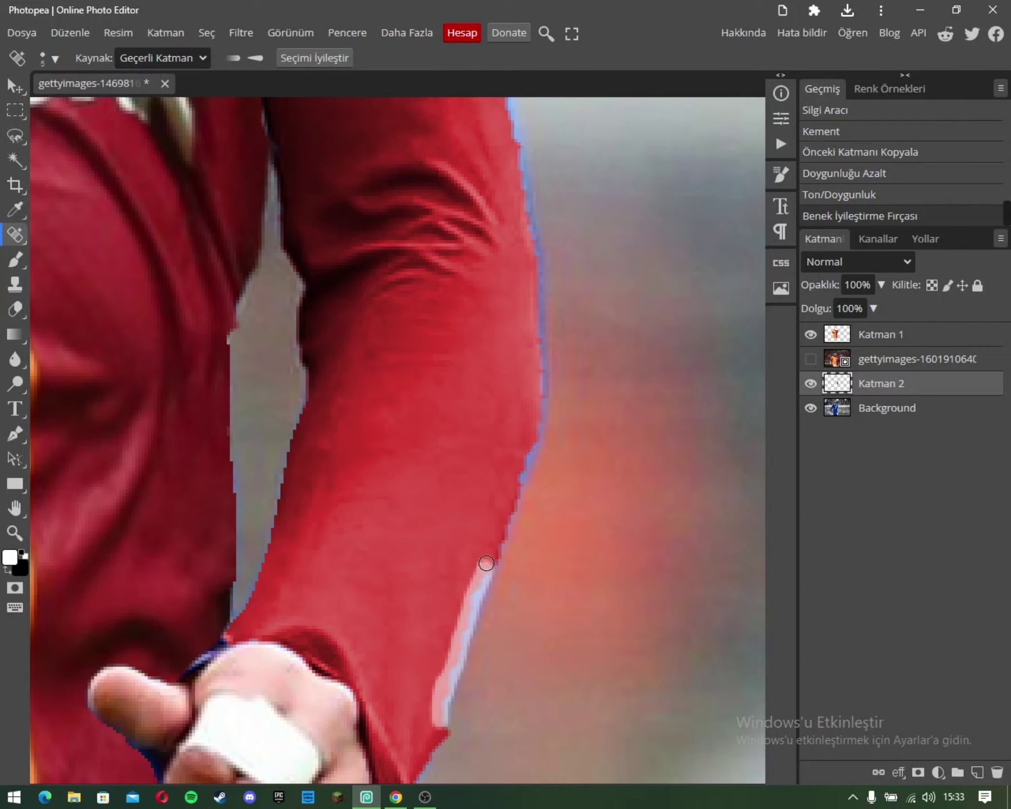
Step: Heal the sleeve's dark top edge near the shoulder and its right edge
scroll(496, 440, "up", 4)
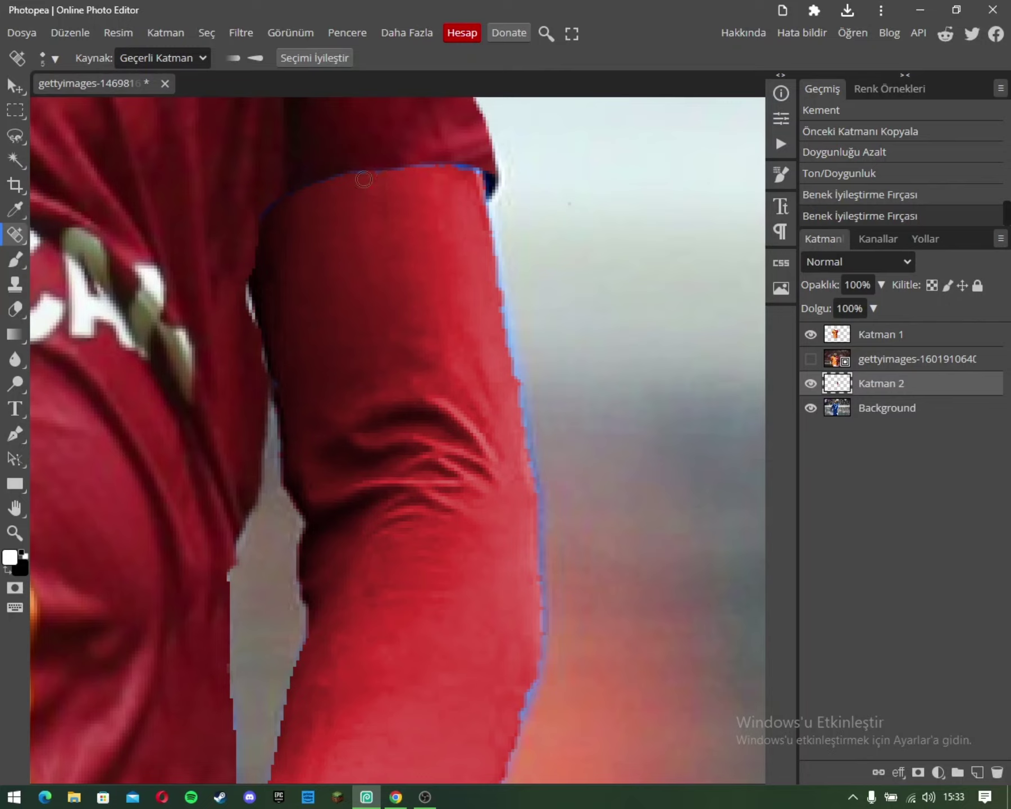
left_click_drag(350, 178, 475, 188)
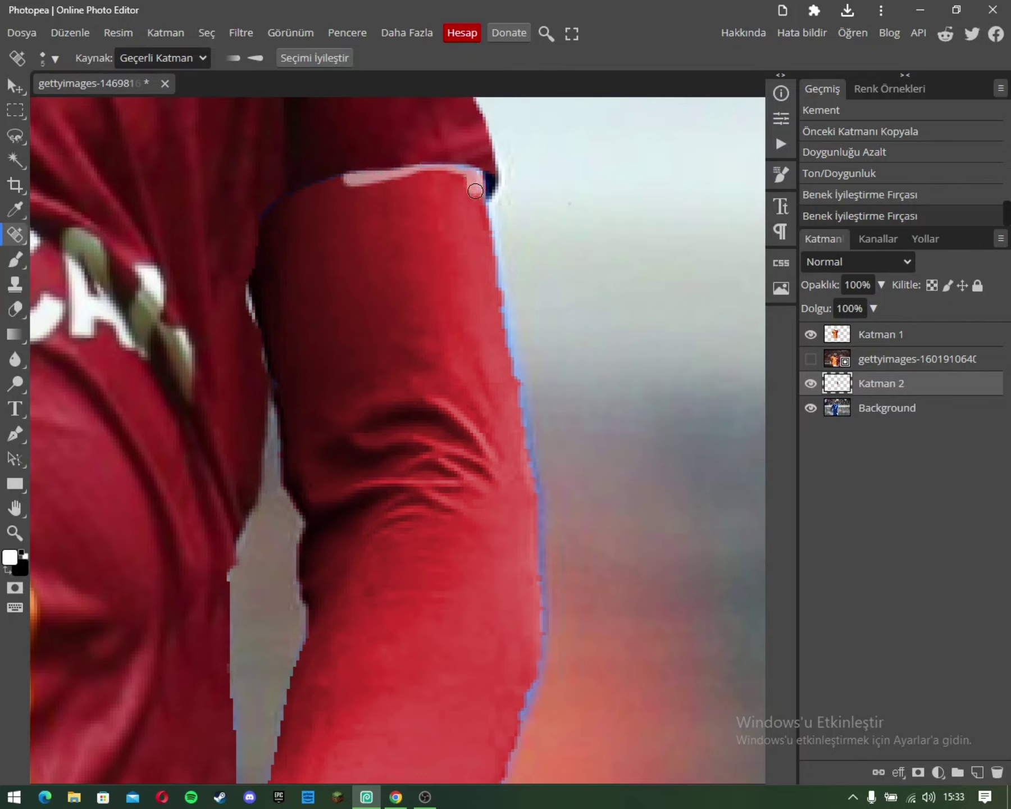
left_click_drag(373, 194, 328, 178)
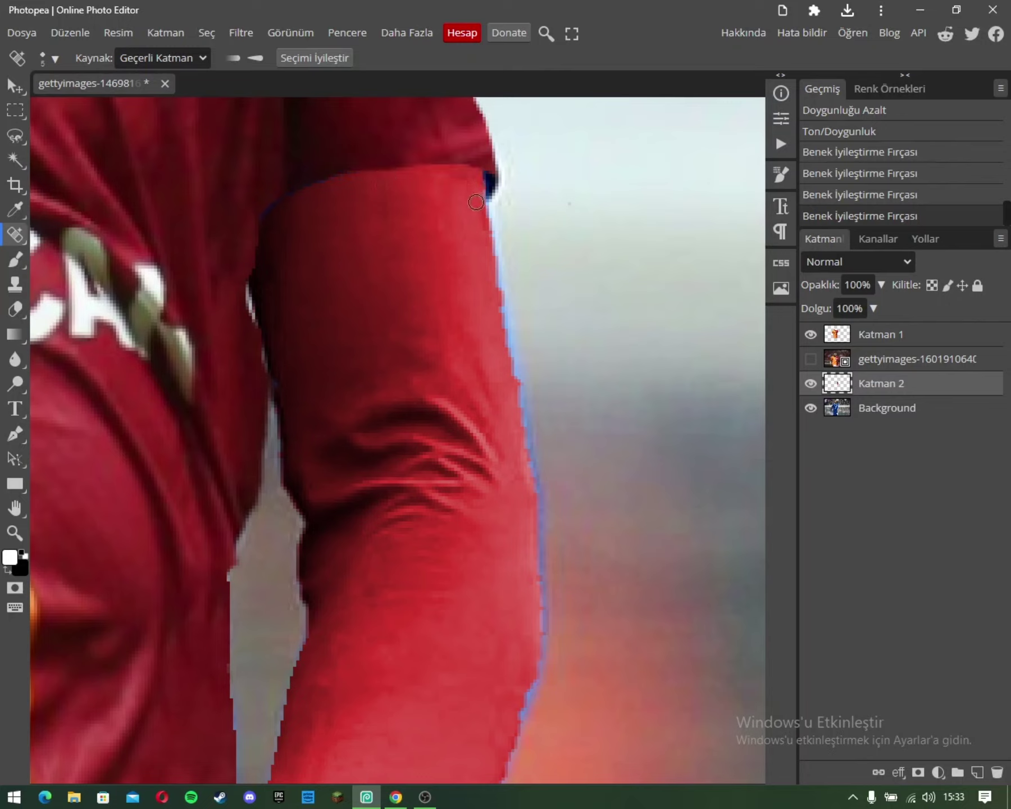
mouse_move(476, 203)
left_mouse_down()
mouse_move(518, 403)
mouse_move(538, 693)
mouse_move(509, 771)
left_mouse_up()
scroll(519, 690, "down", 5)
left_click_drag(522, 375, 441, 626)
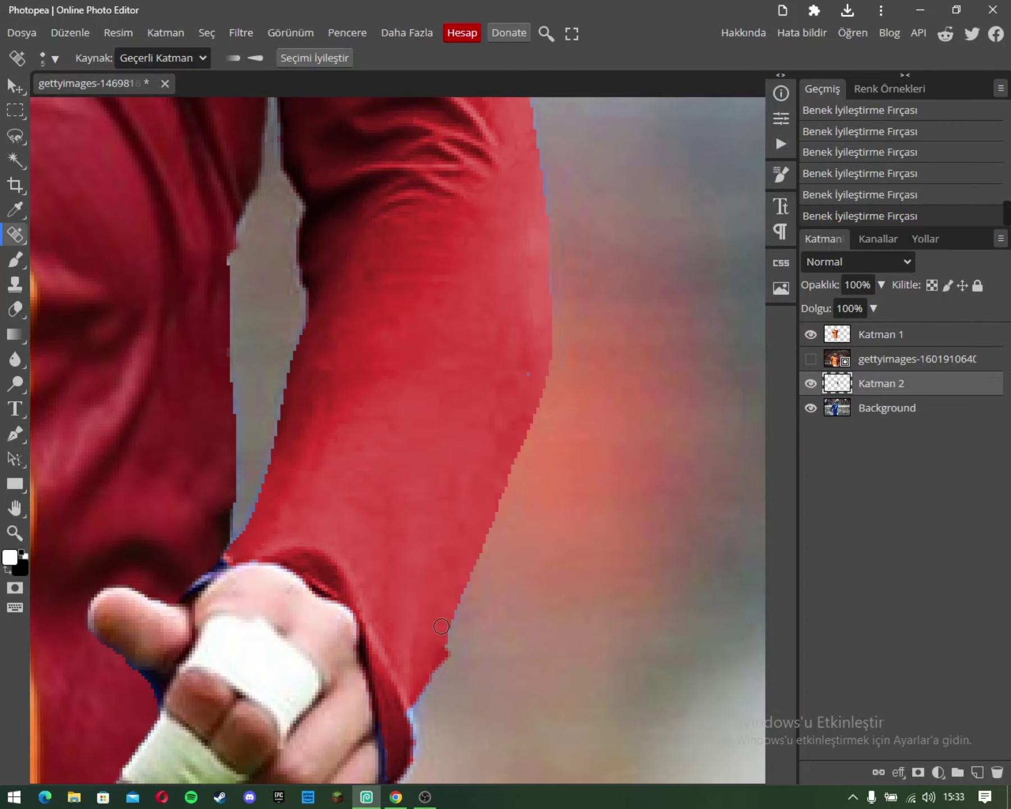
Step: Heal the blue fringe by the wrist and the sleeve edge above the hand
scroll(421, 678, "down", 3)
left_click_drag(405, 555, 392, 589)
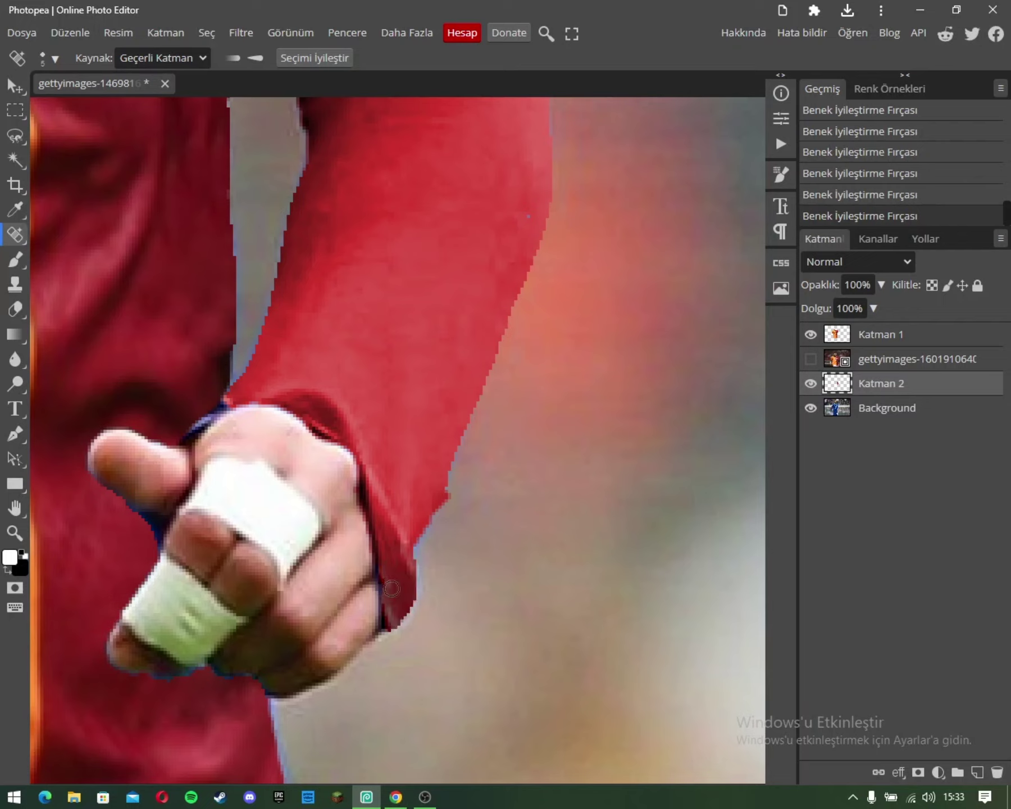
left_click_drag(191, 430, 248, 398)
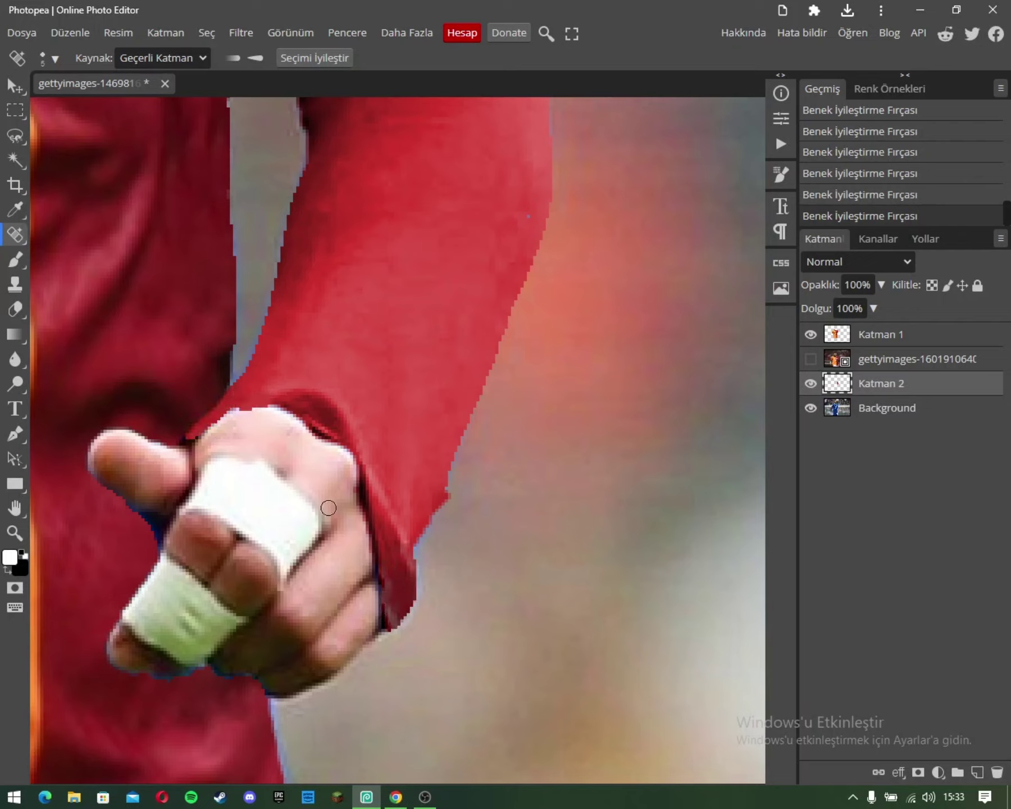
left_click_drag(442, 484, 430, 515)
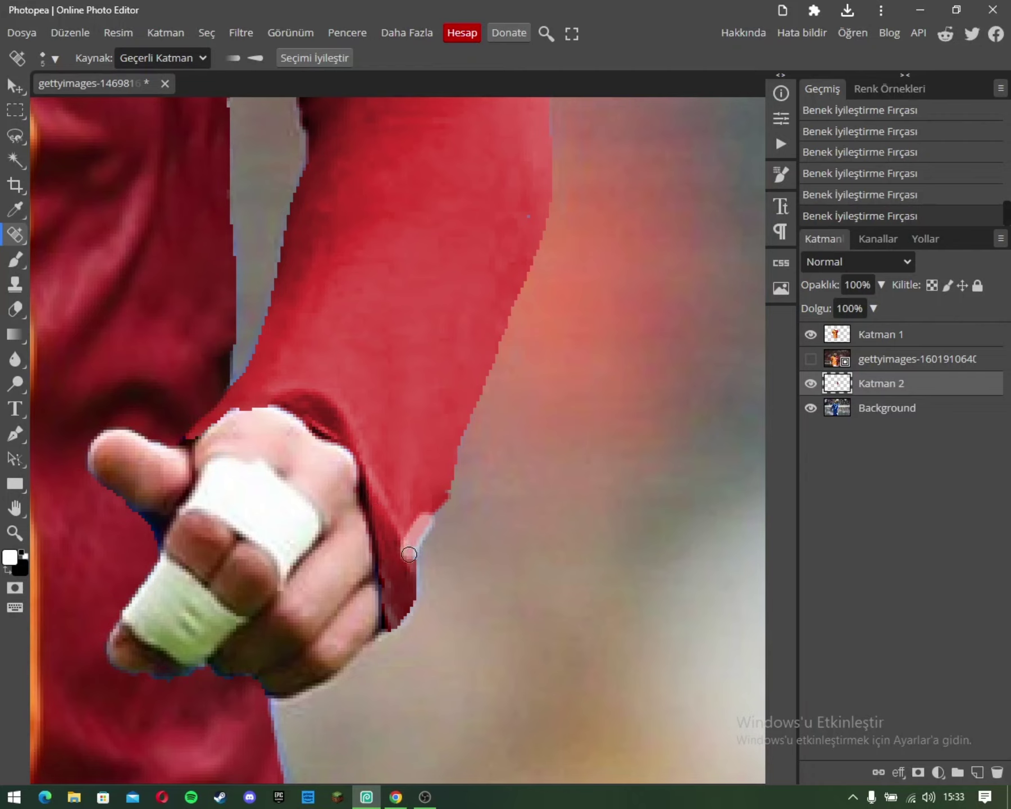
Step: Erase the red fringe on the sleeve's outer edge in Multiply blending, then restore Normal
left_click(811, 269)
left_click(816, 338)
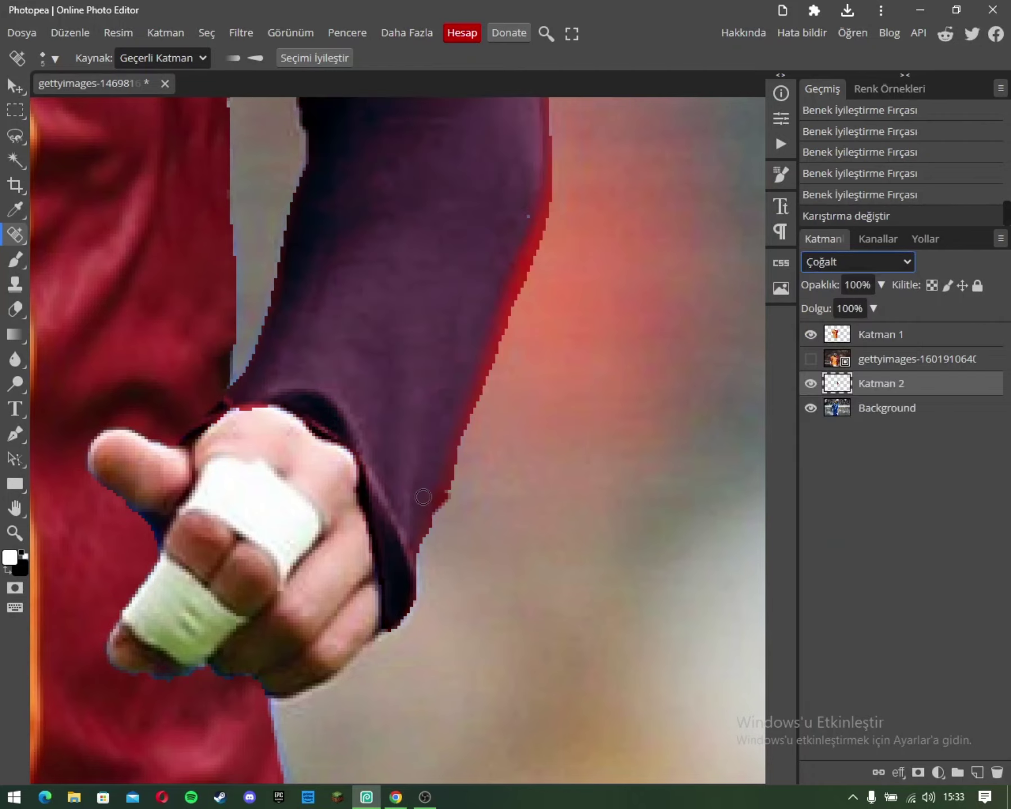
left_click(15, 309)
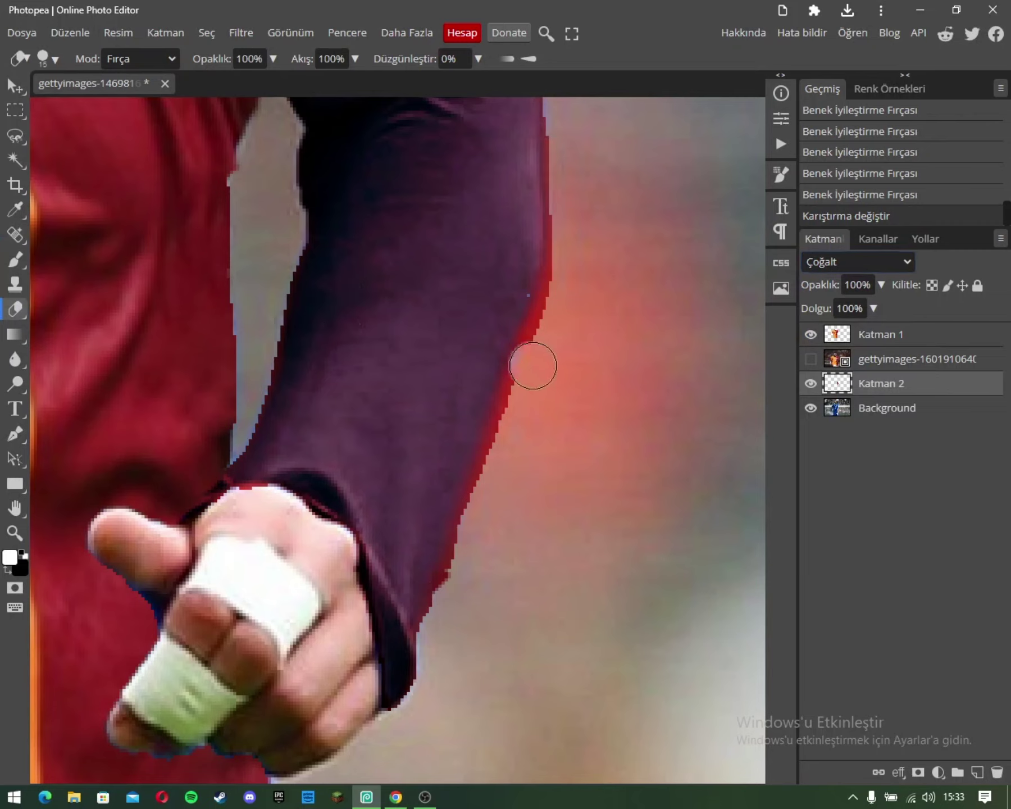
mouse_move(533, 361)
left_mouse_down()
mouse_move(548, 328)
mouse_move(444, 629)
left_mouse_up()
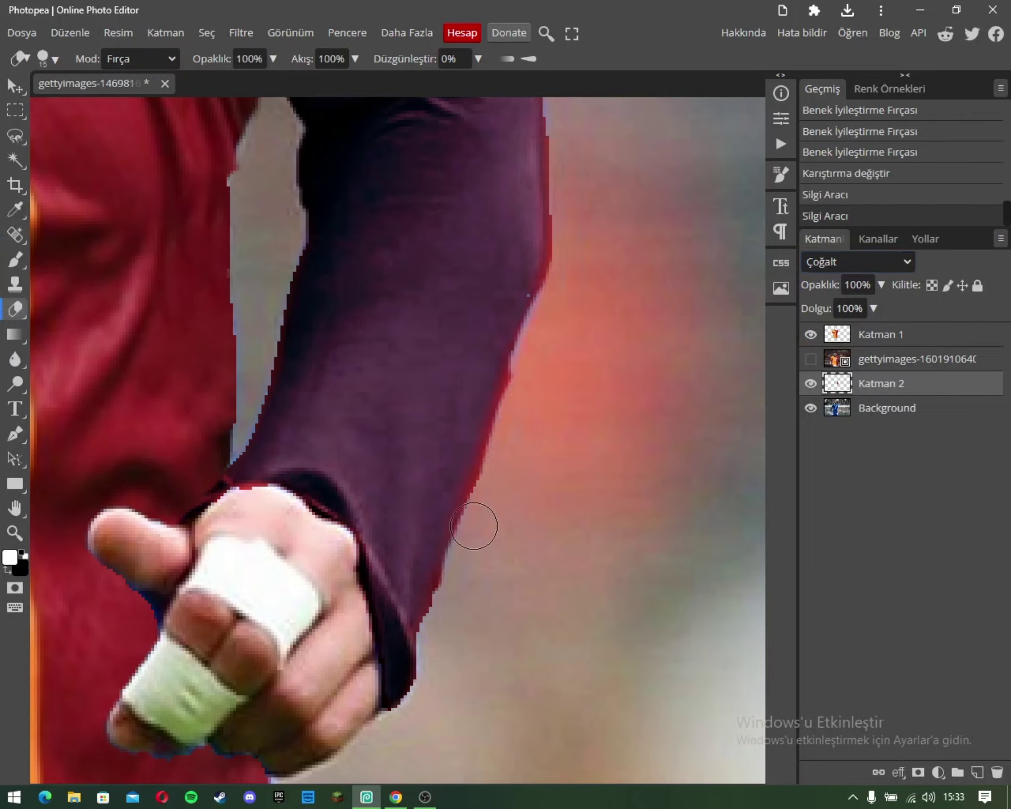
left_click_drag(476, 524, 525, 444)
left_click(824, 262)
left_click(824, 295)
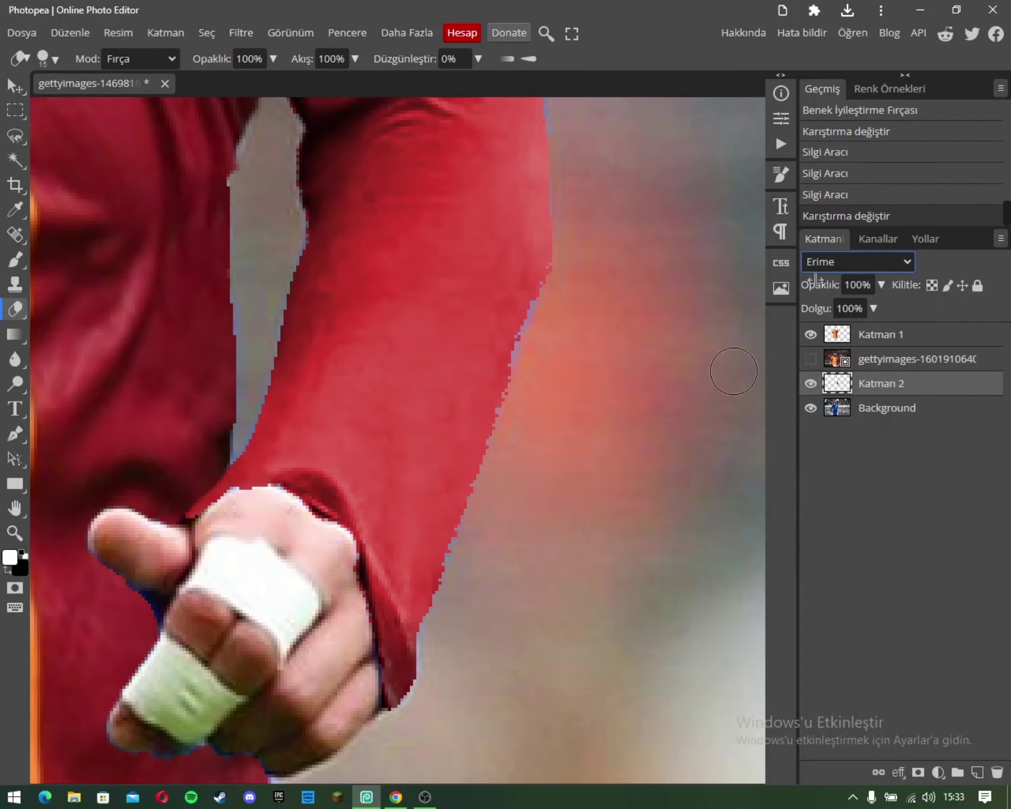
left_click(820, 262)
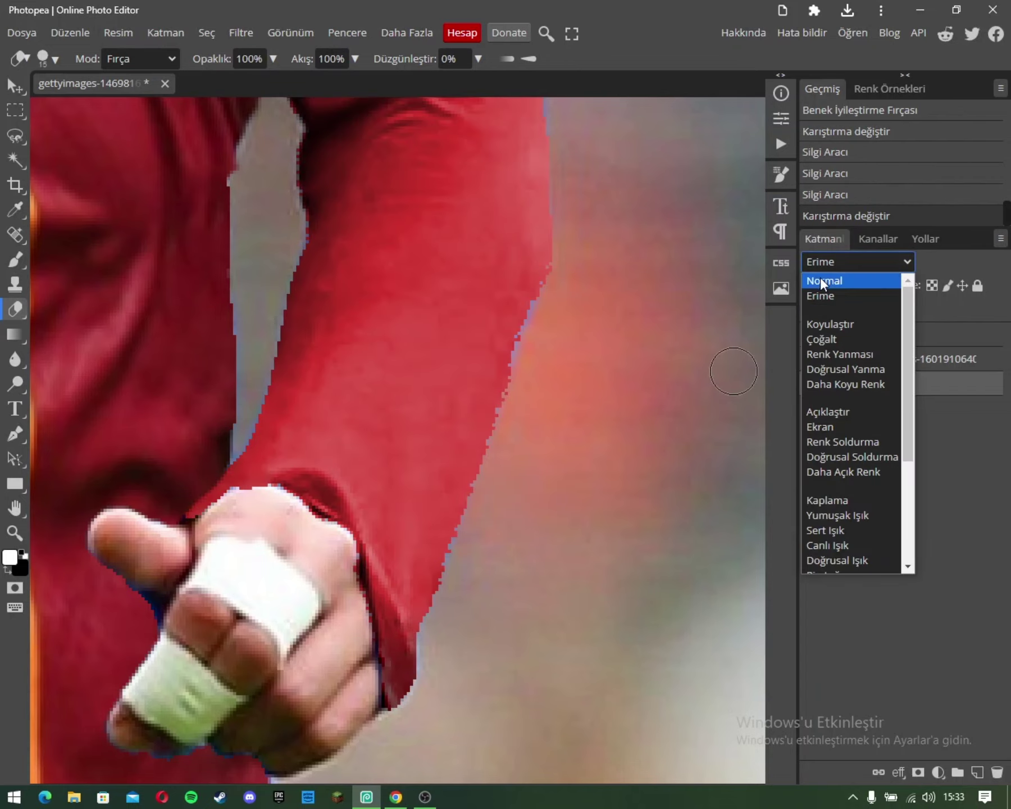
Step: Zoom in by the wrist and heal the jagged pixels along the sleeve edge
left_click(16, 531)
left_click(588, 316)
left_click(16, 234)
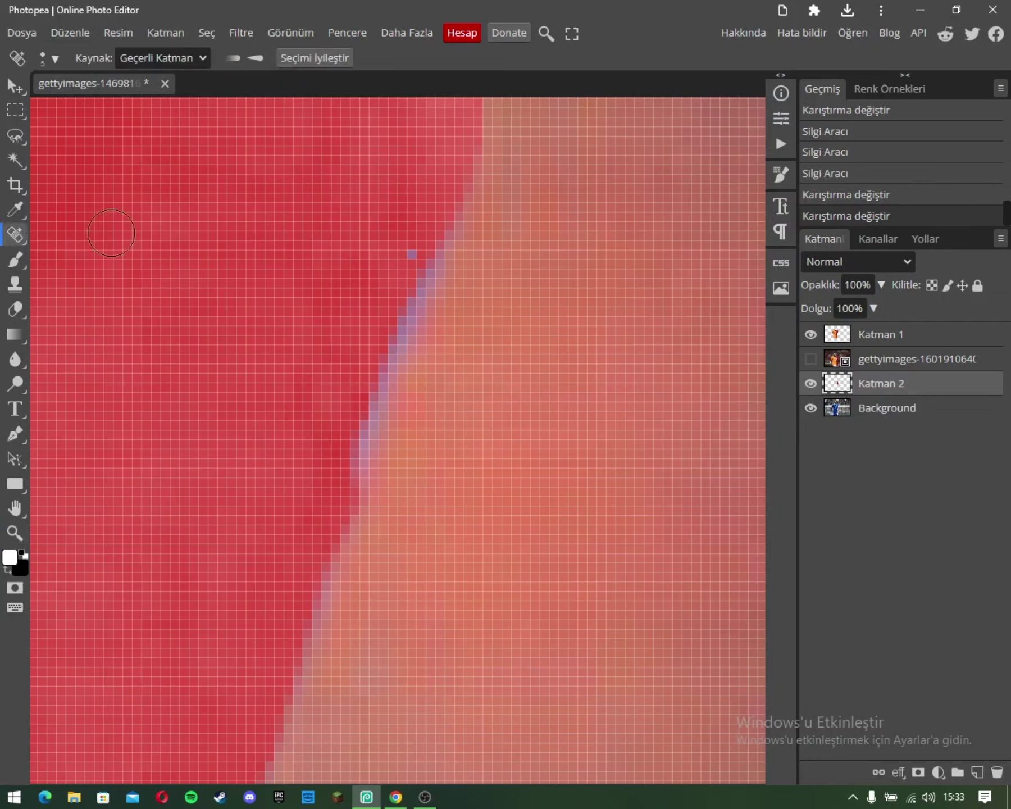
left_click_drag(405, 245, 336, 501)
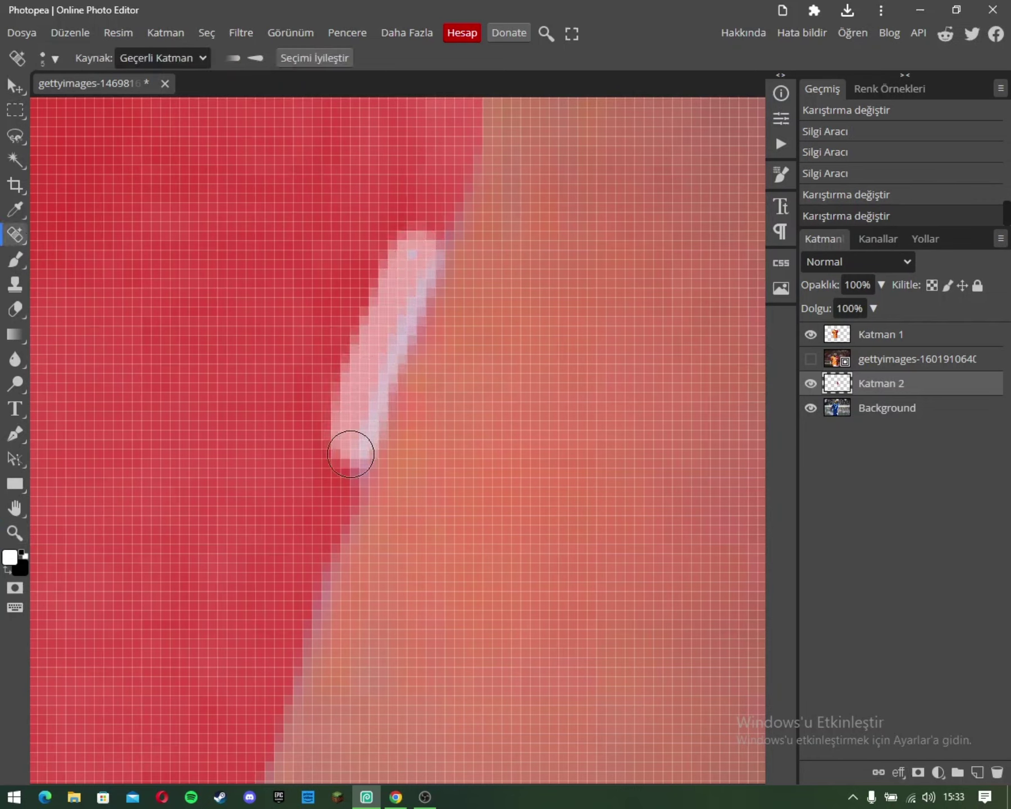
left_click_drag(419, 265, 428, 244)
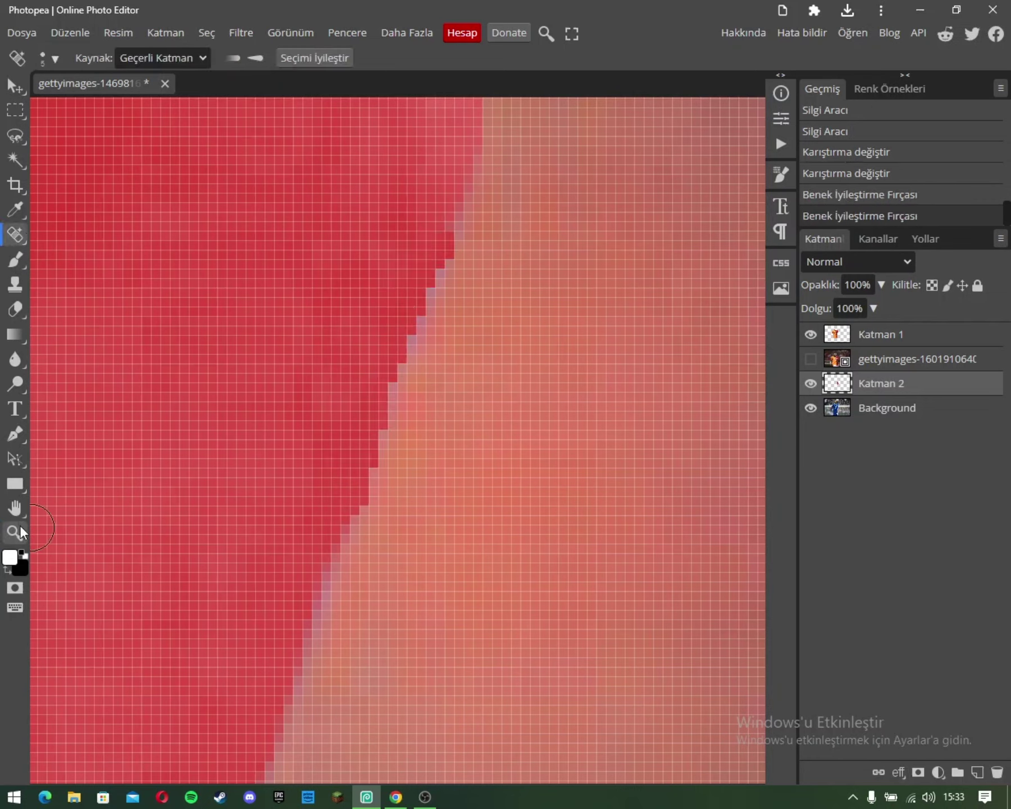
Step: Show the photo at actual pixel size
left_click(16, 531)
right_click(268, 375)
left_click(316, 473)
right_click(313, 470)
Step: Zoom in on the blue left sleeve and lasso-select it
left_click(359, 530)
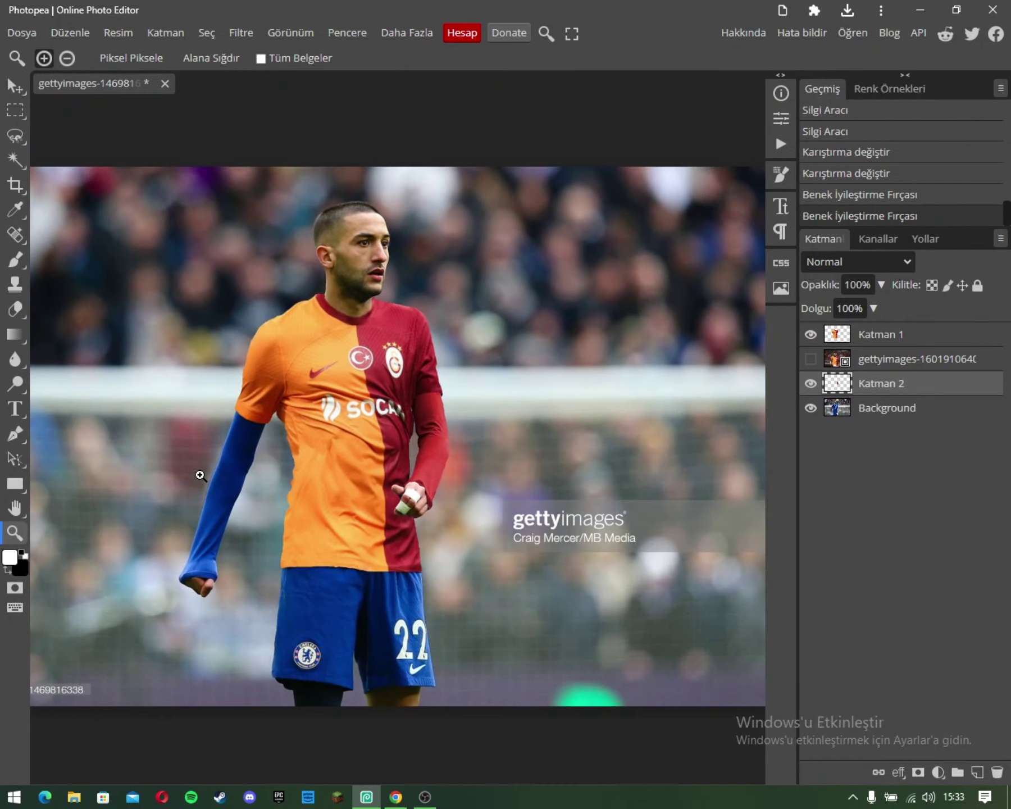
left_click(200, 475)
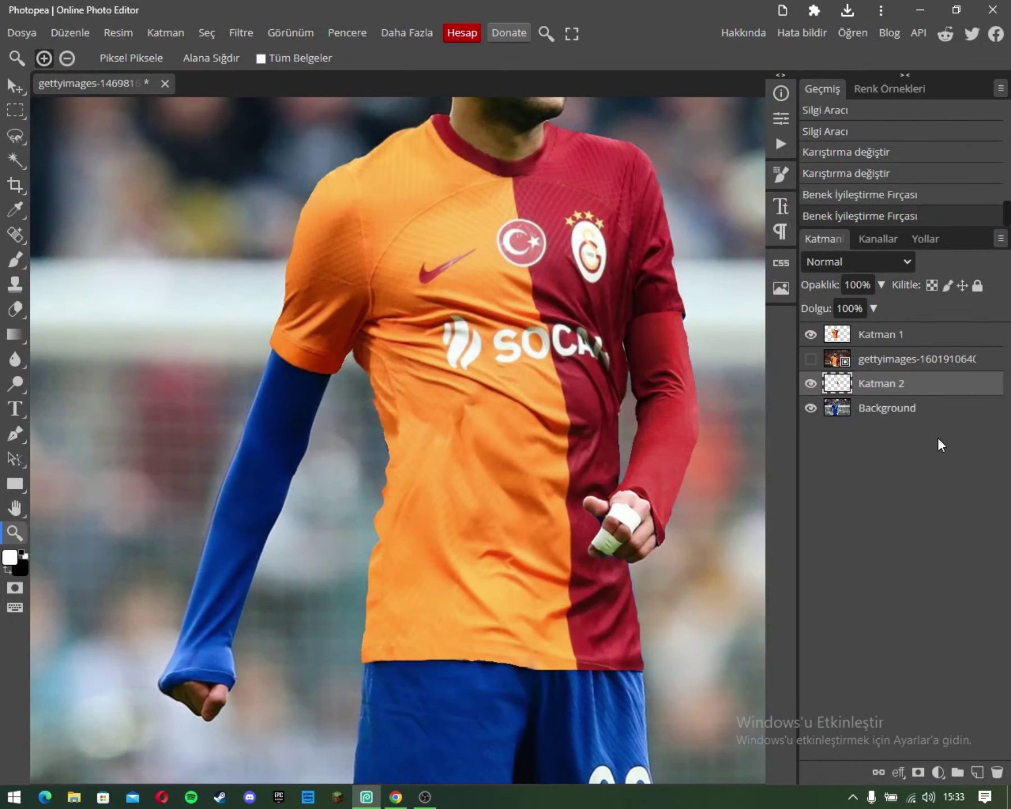
left_click(926, 416)
left_click(212, 460)
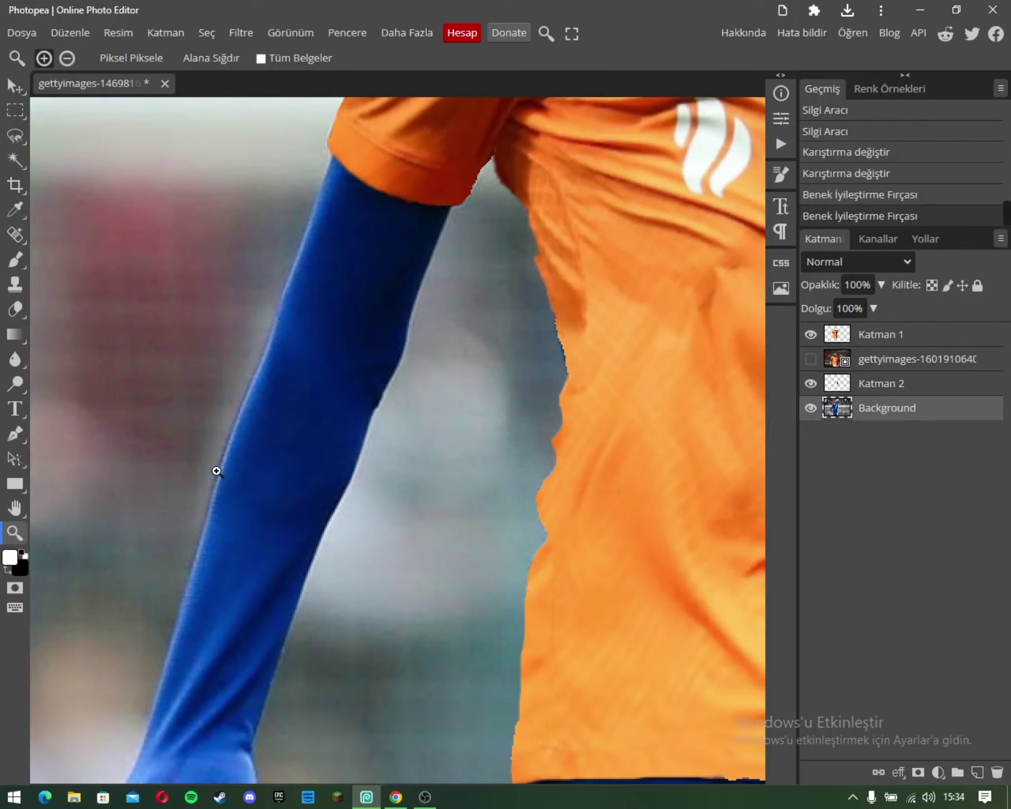
right_click(214, 466)
left_click(232, 488)
right_click(237, 504)
left_click(278, 565)
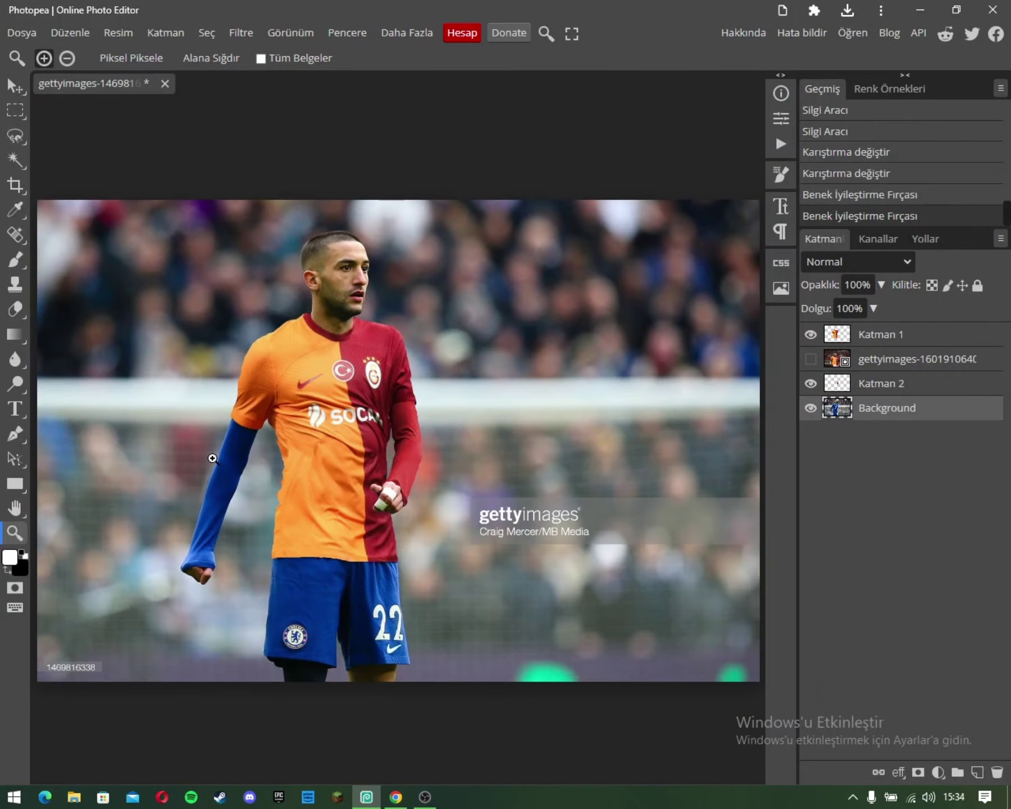
left_click(194, 503)
left_click(137, 350)
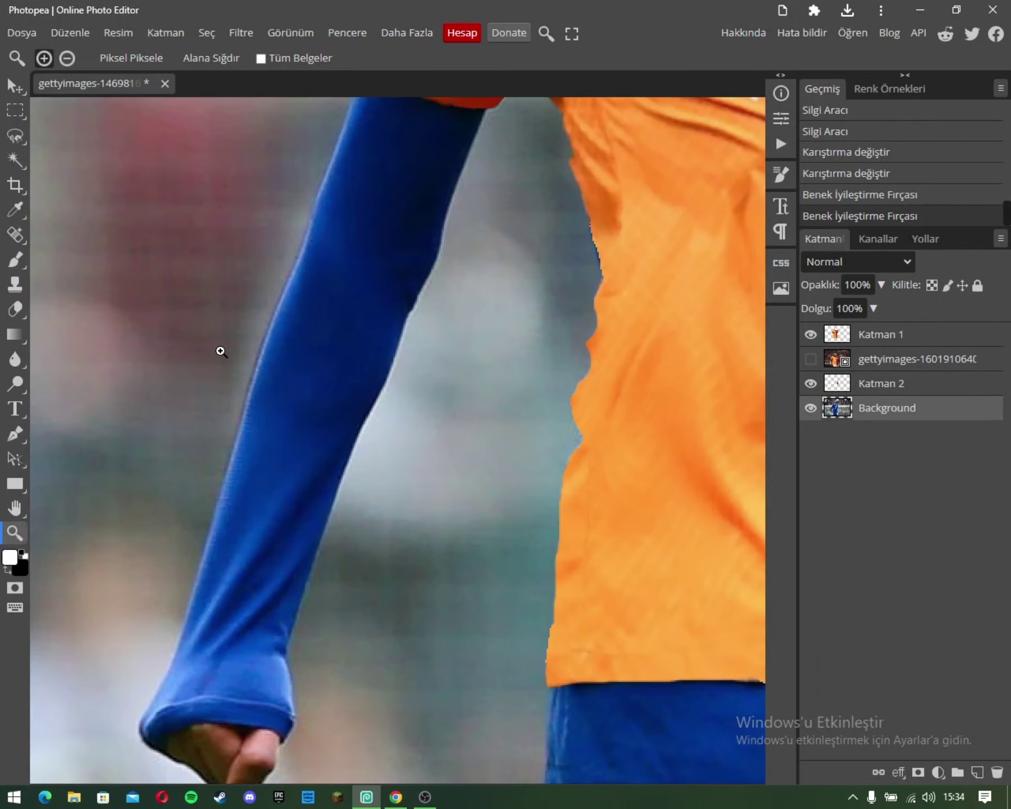
right_click(222, 351)
left_click(256, 390)
left_click(16, 136)
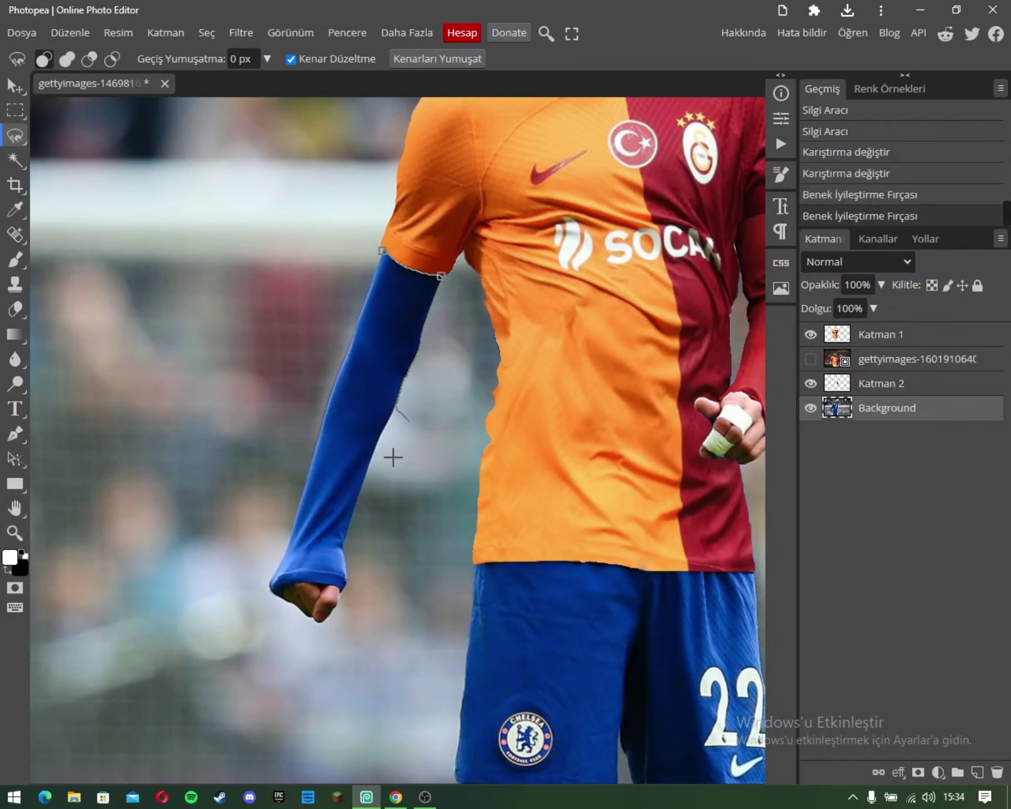
mouse_move(393, 456)
left_mouse_down()
mouse_move(348, 548)
mouse_move(271, 586)
mouse_move(305, 579)
left_mouse_up()
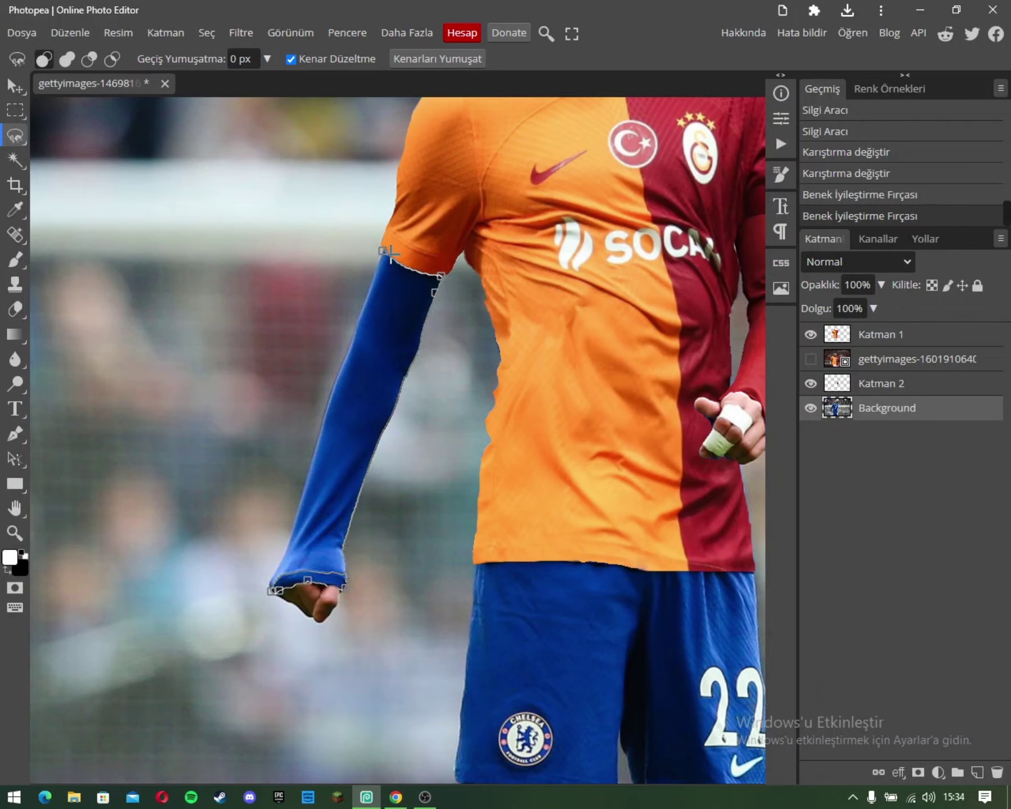
left_click_drag(314, 423, 380, 253)
Step: Copy the sleeve to a new layer, desaturate it, and colorize it Hue 5, Saturation 64, Lightness -18
key("ctrl+j")
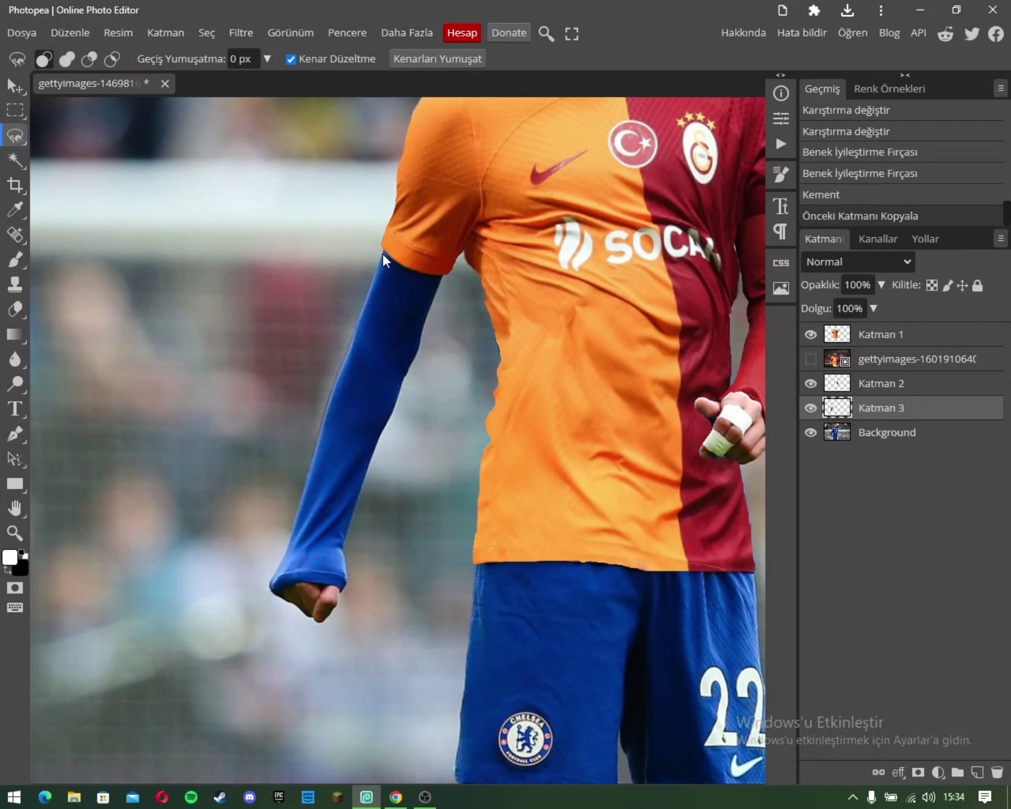
key("ctrl+shift+u")
key("ctrl+u")
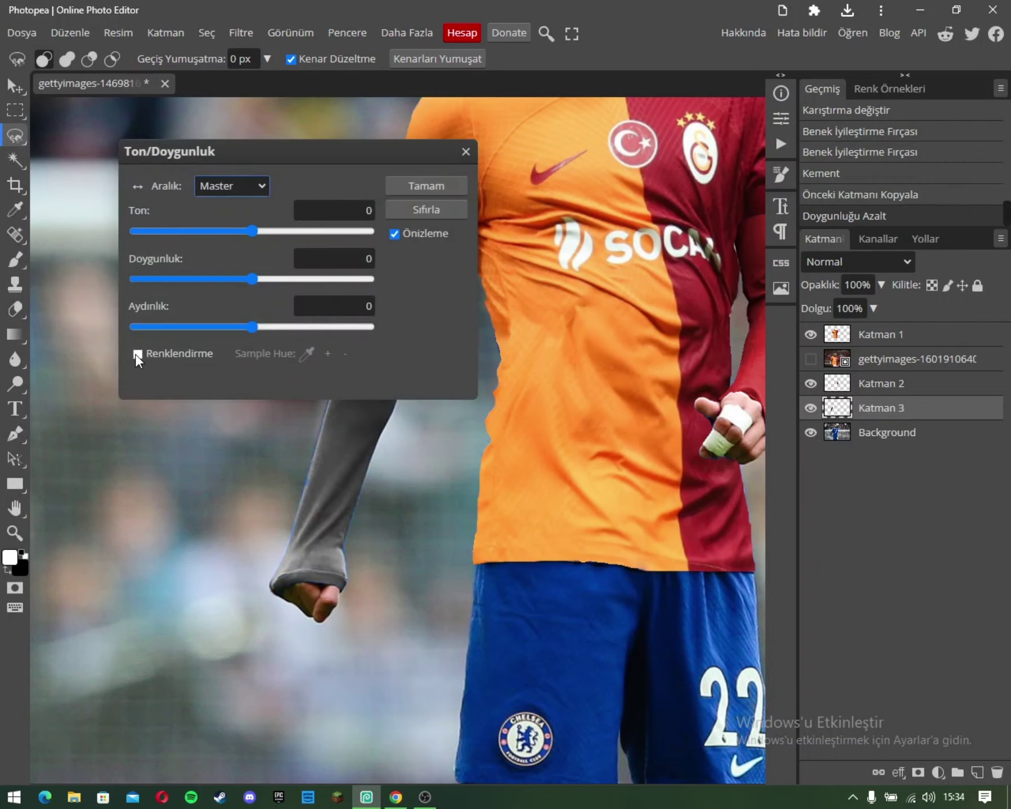
left_click(137, 354)
mouse_move(252, 233)
left_mouse_down()
mouse_move(264, 229)
mouse_move(255, 231)
left_mouse_up()
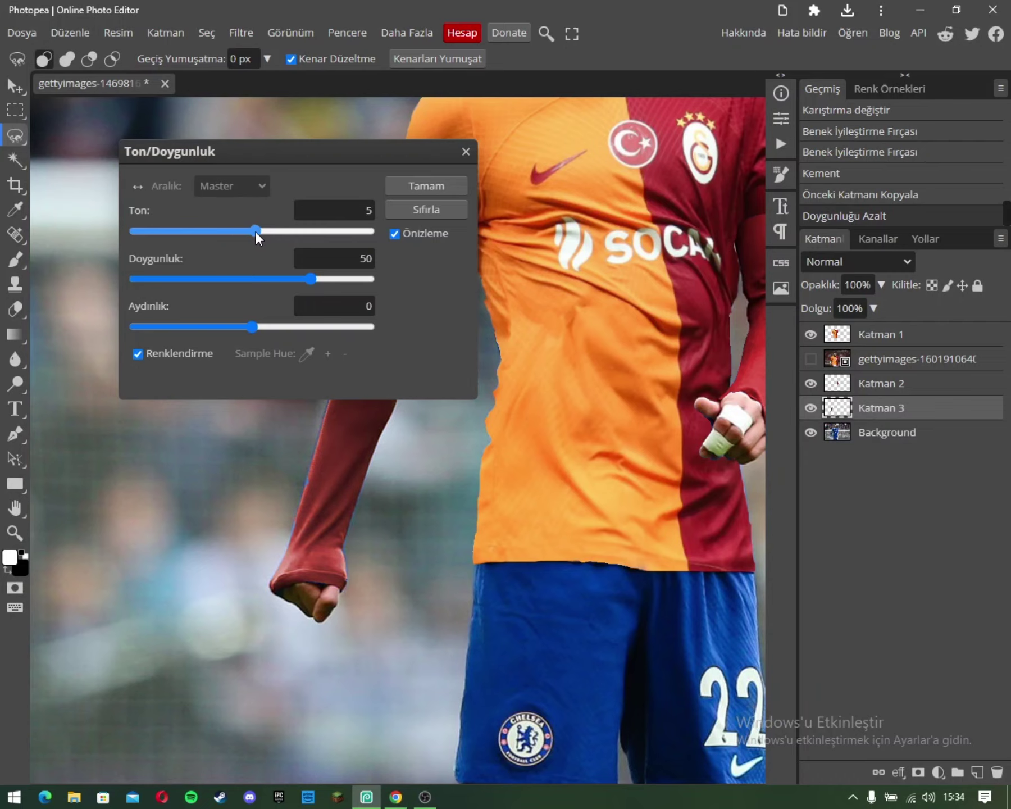
left_click_drag(311, 279, 327, 281)
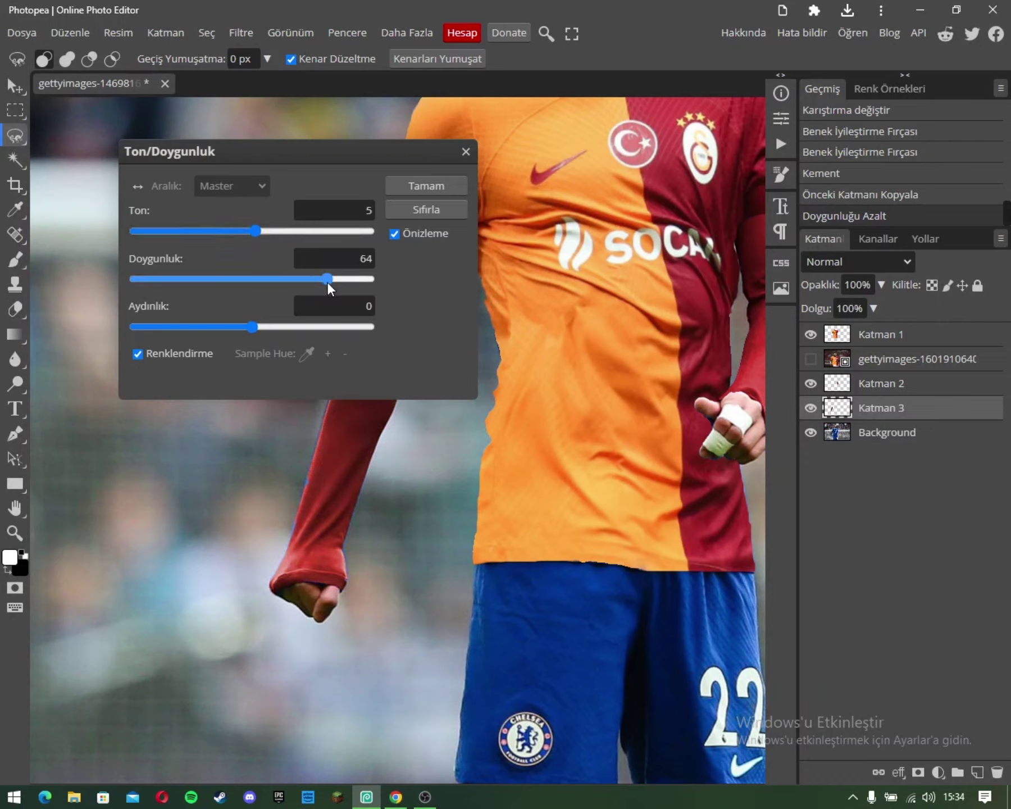
left_click_drag(253, 325, 235, 324)
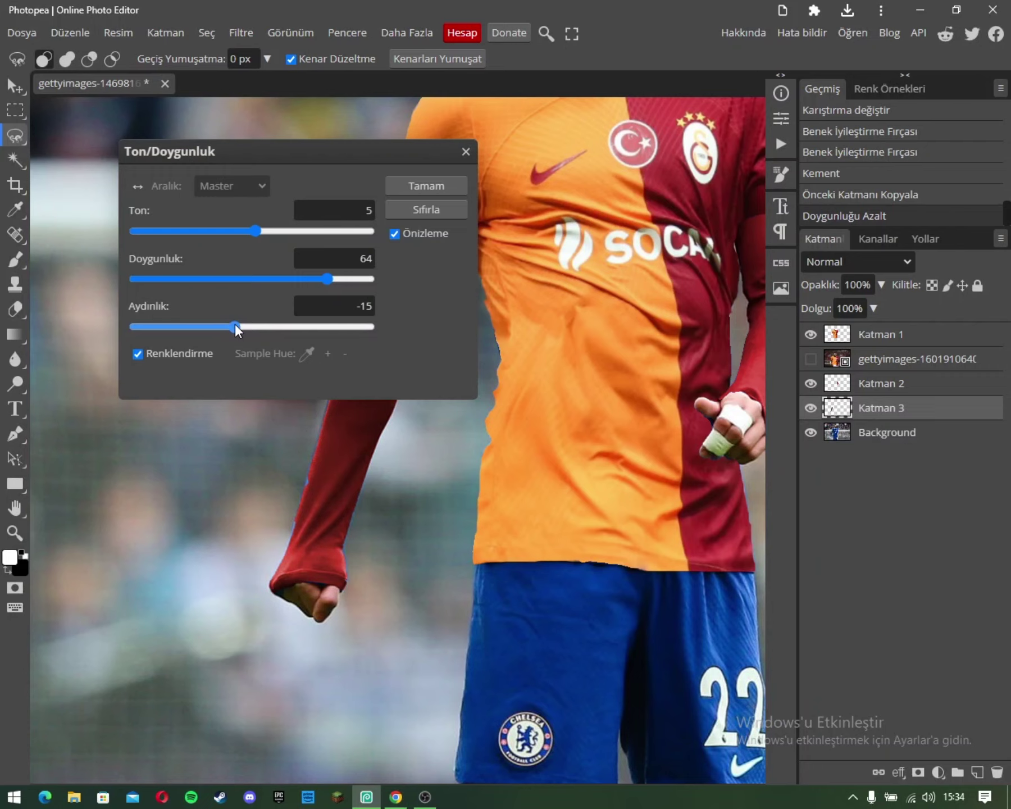
left_click(435, 185)
Step: Fit the whole photo in the window, then zoom in close on the red sleeve
left_click(14, 533)
right_click(428, 369)
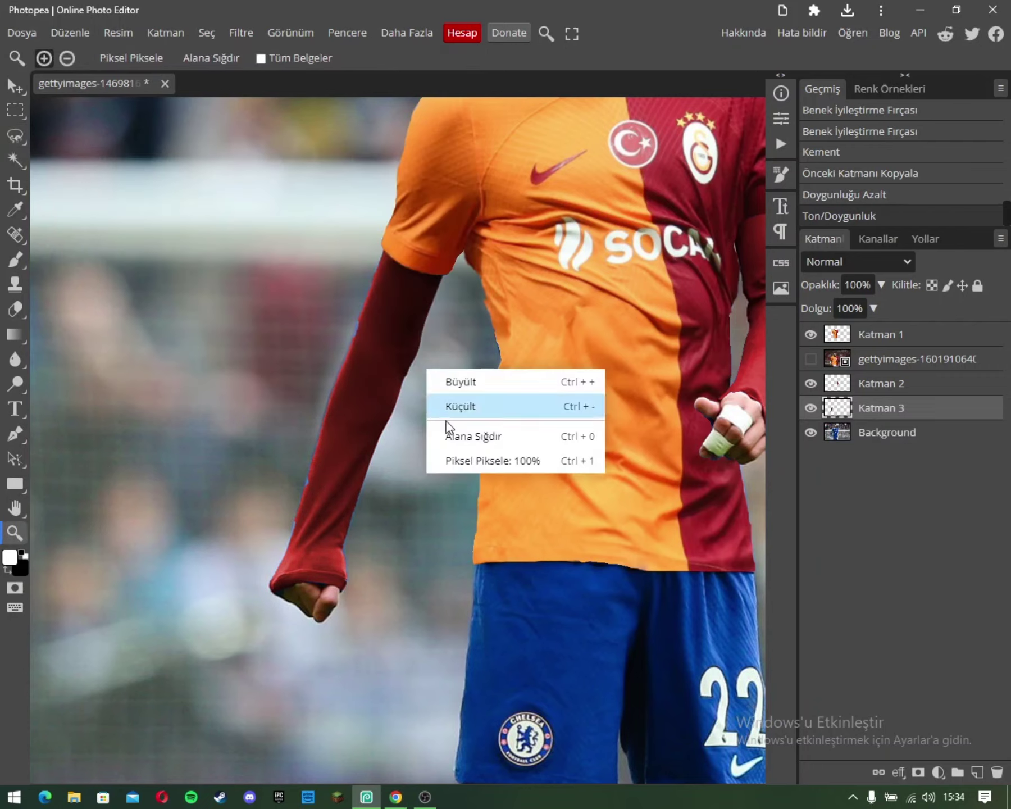
left_click(453, 435)
left_click_drag(190, 514, 224, 588)
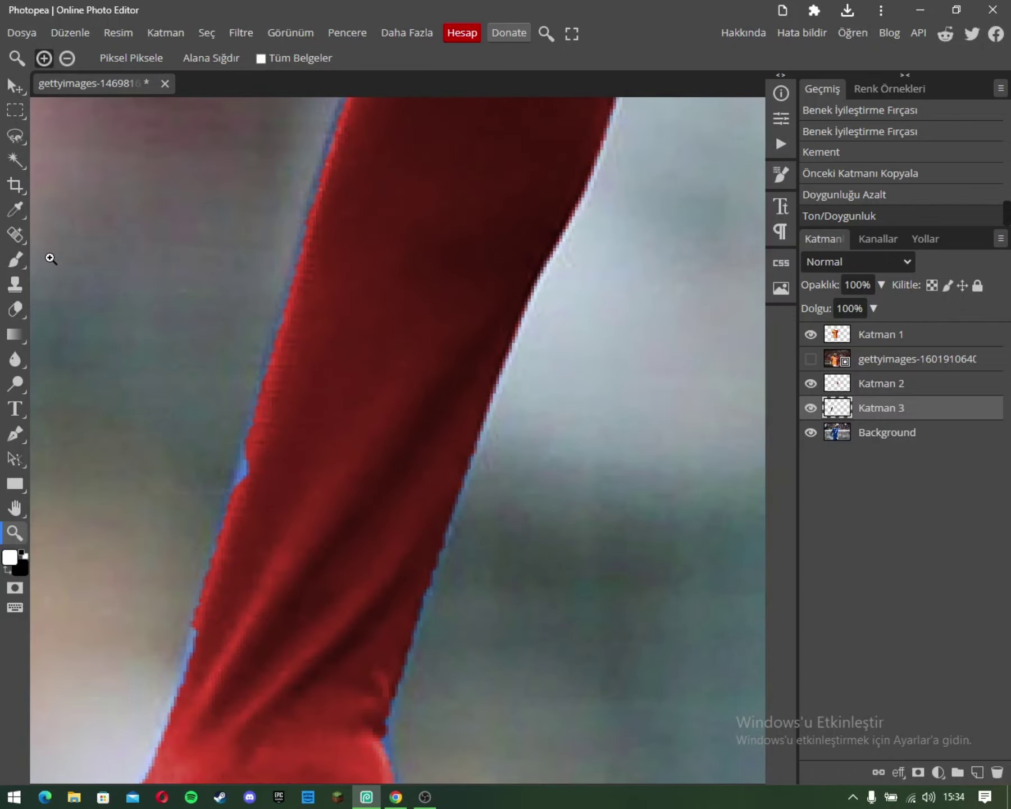
Step: Spot-heal the blue notch and fringe along the sleeve's left and right edges and cuff bottom
left_click(15, 235)
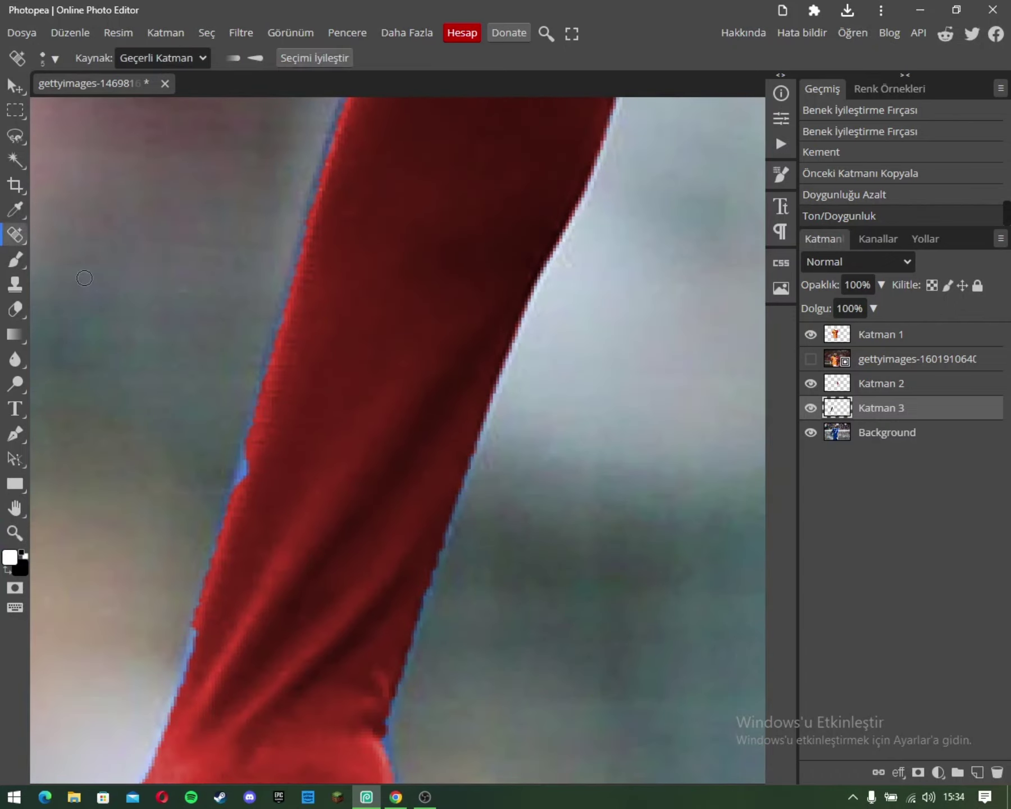
scroll(259, 392, "down", 2)
left_click_drag(242, 399, 254, 361)
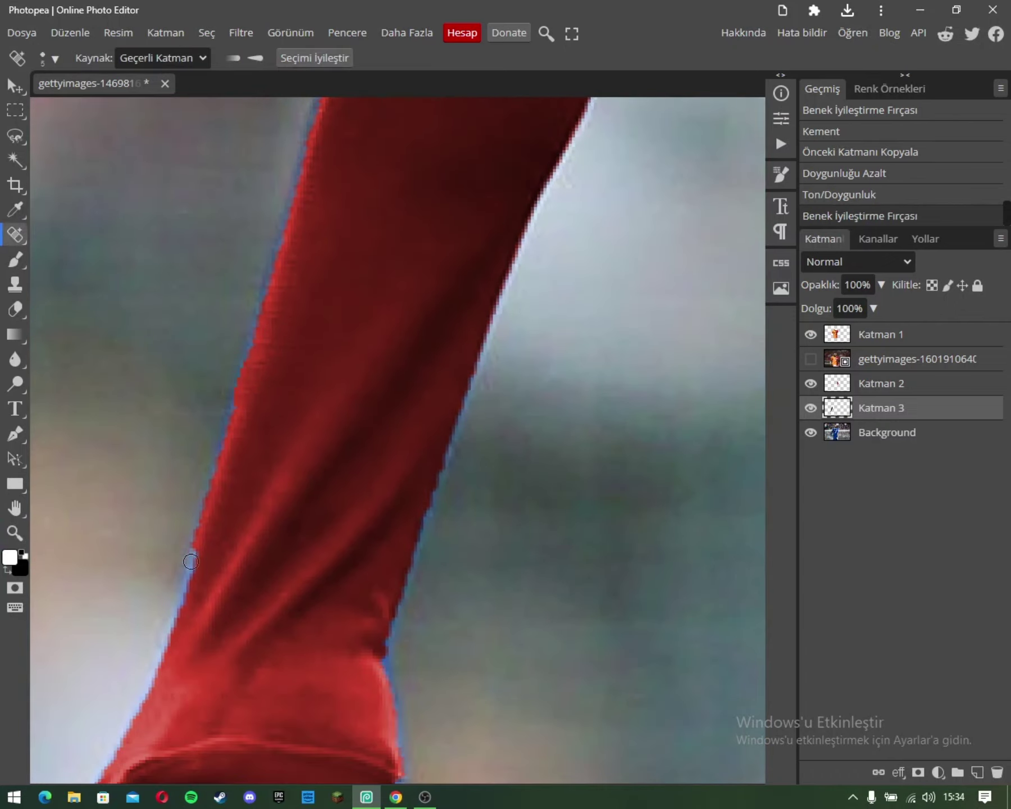
left_click_drag(179, 615, 254, 367)
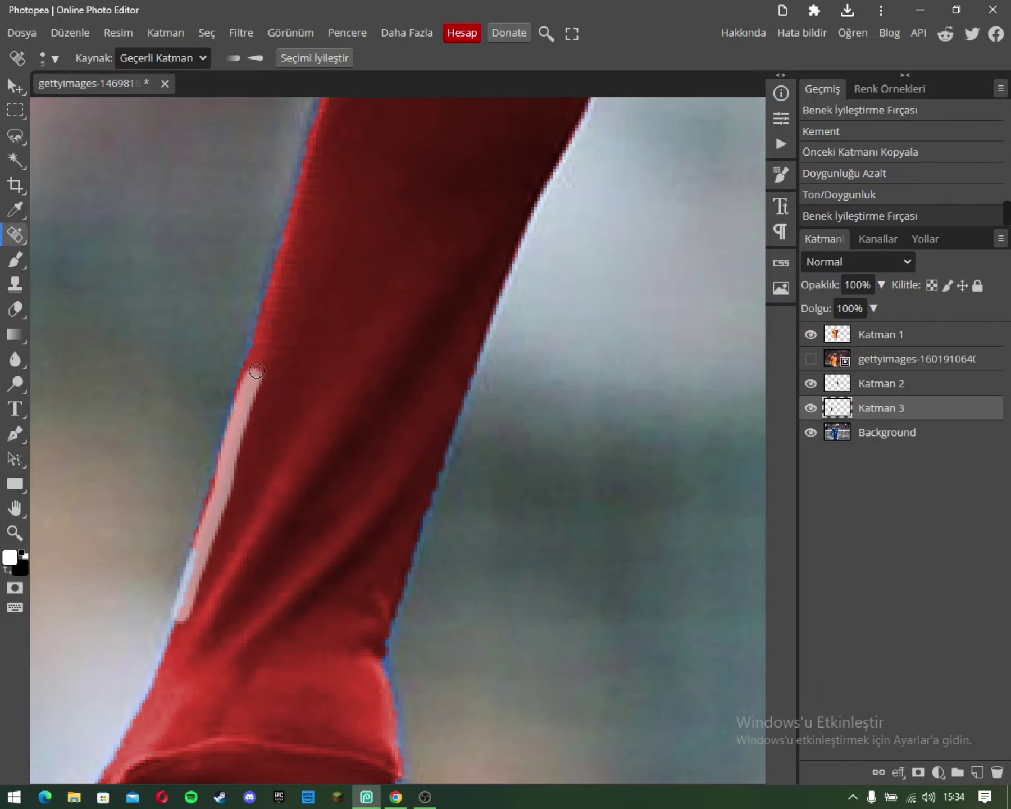
scroll(391, 594, "down", 5)
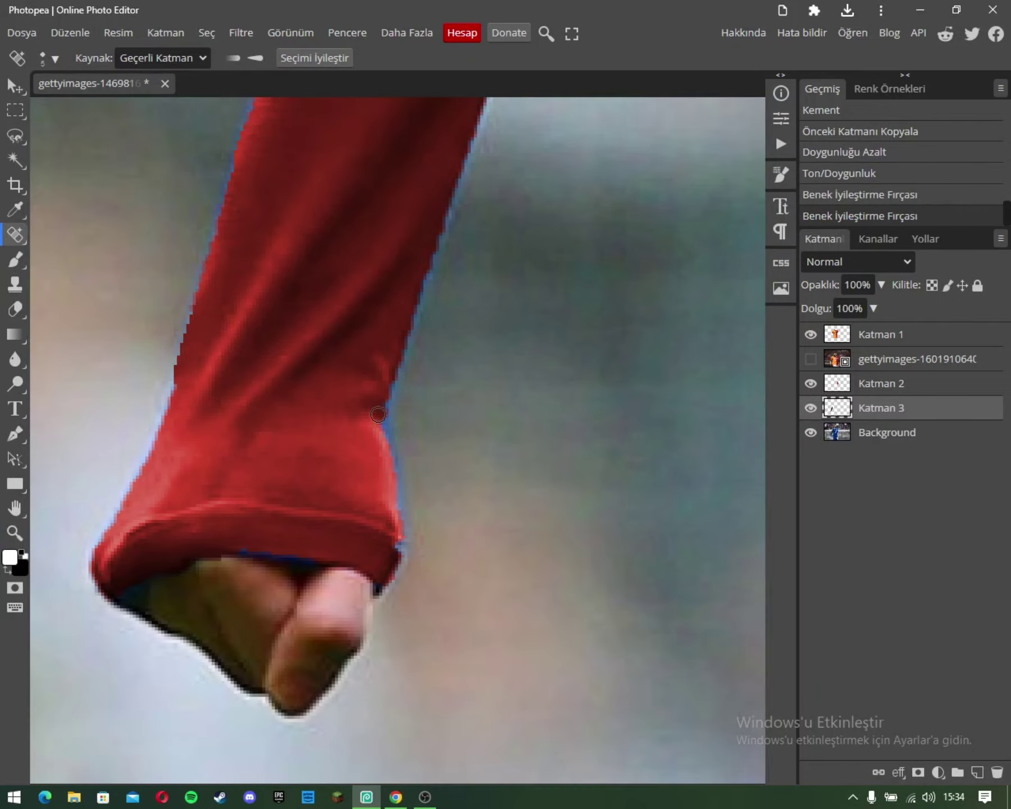
left_click_drag(378, 415, 400, 557)
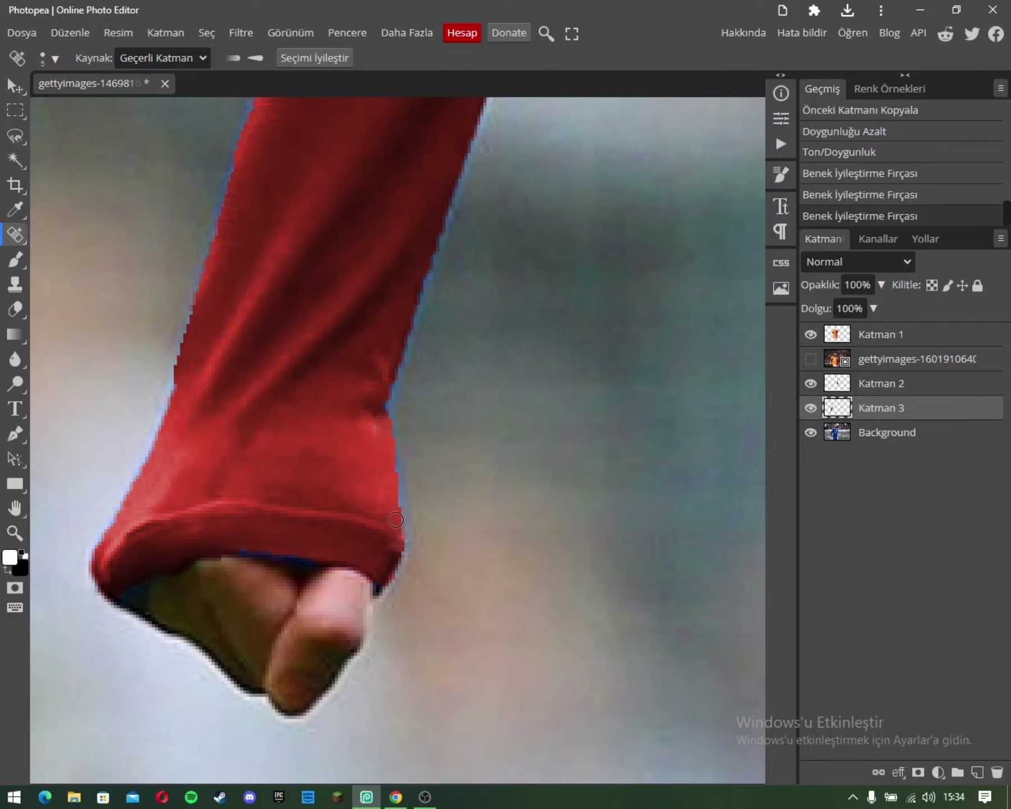
left_click_drag(243, 542, 325, 556)
Step: Spot-heal the long blue fringe down the upper sleeve's left edge into dark red
scroll(468, 338, "up", 5)
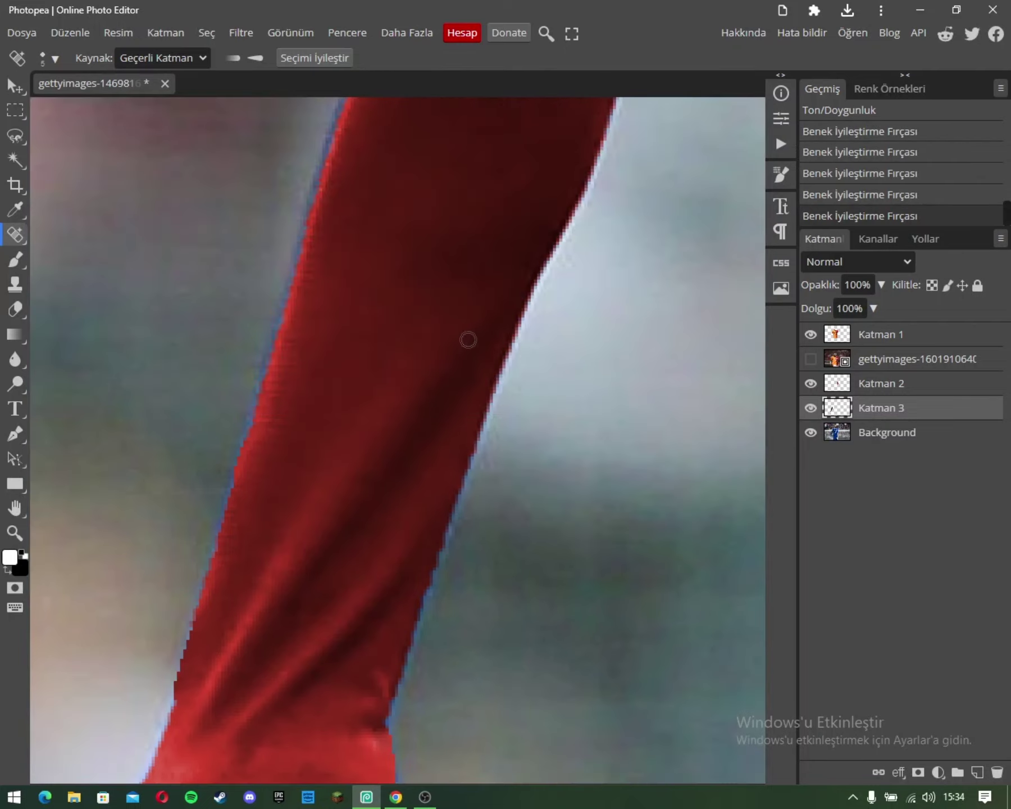
scroll(462, 325, "up", 5)
left_click_drag(453, 150, 429, 222)
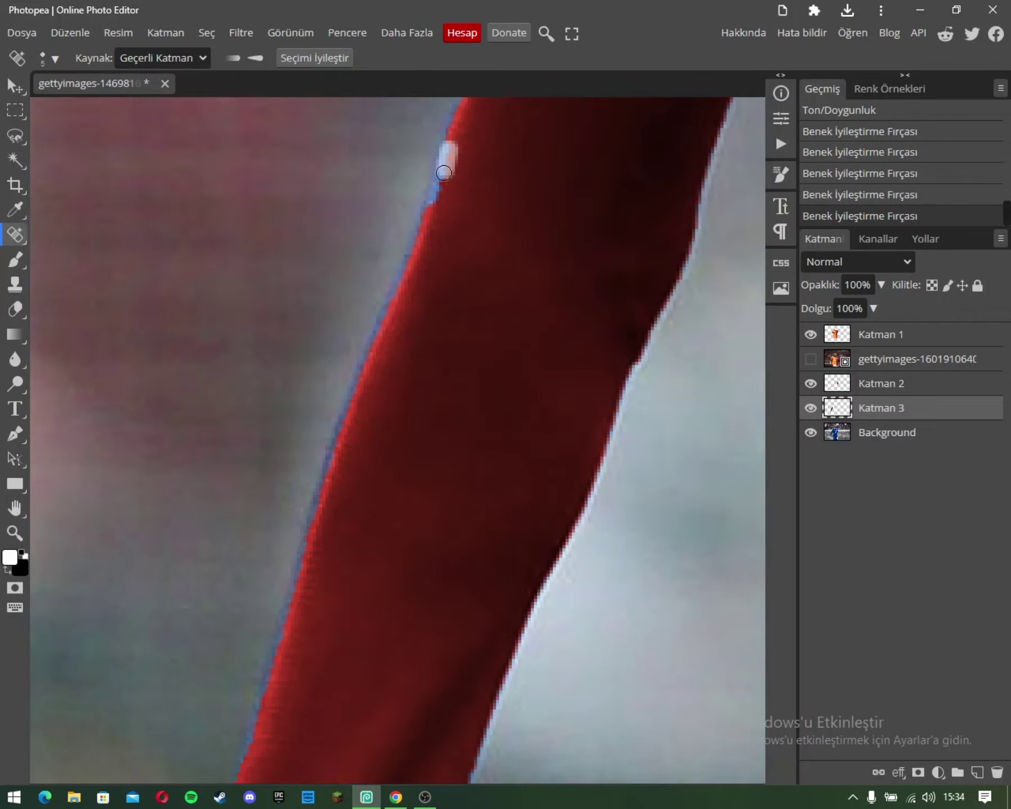
scroll(583, 343, "up", 5)
left_click_drag(551, 301, 507, 389)
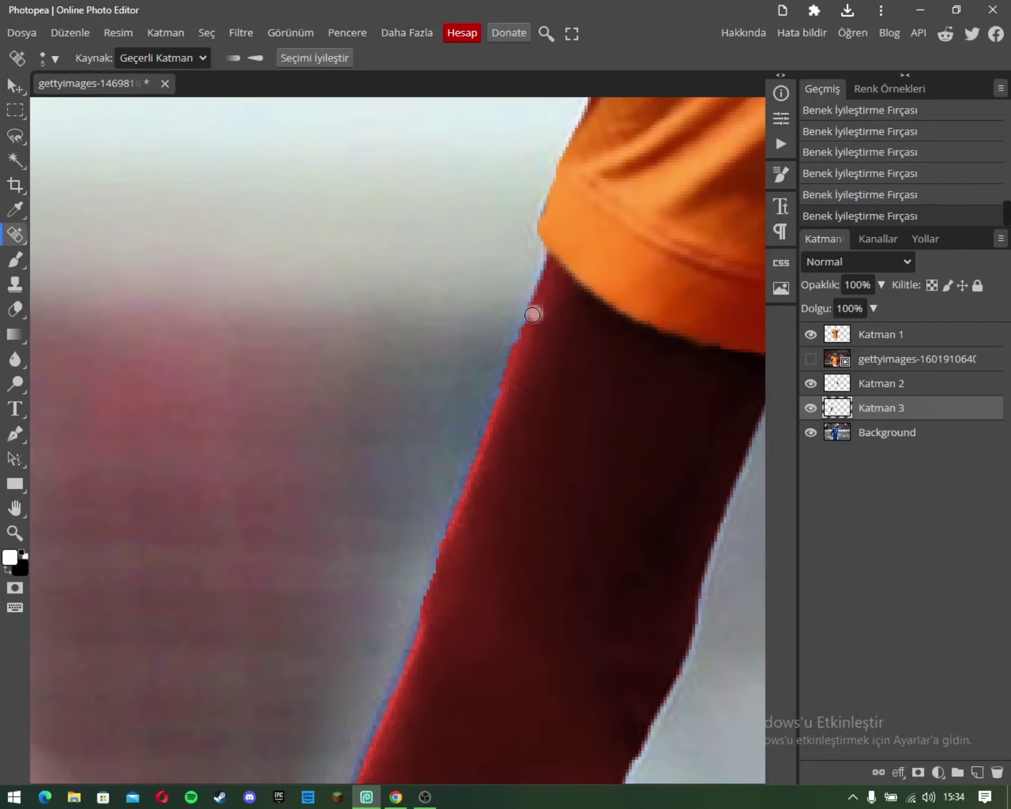
scroll(441, 358, "down", 5)
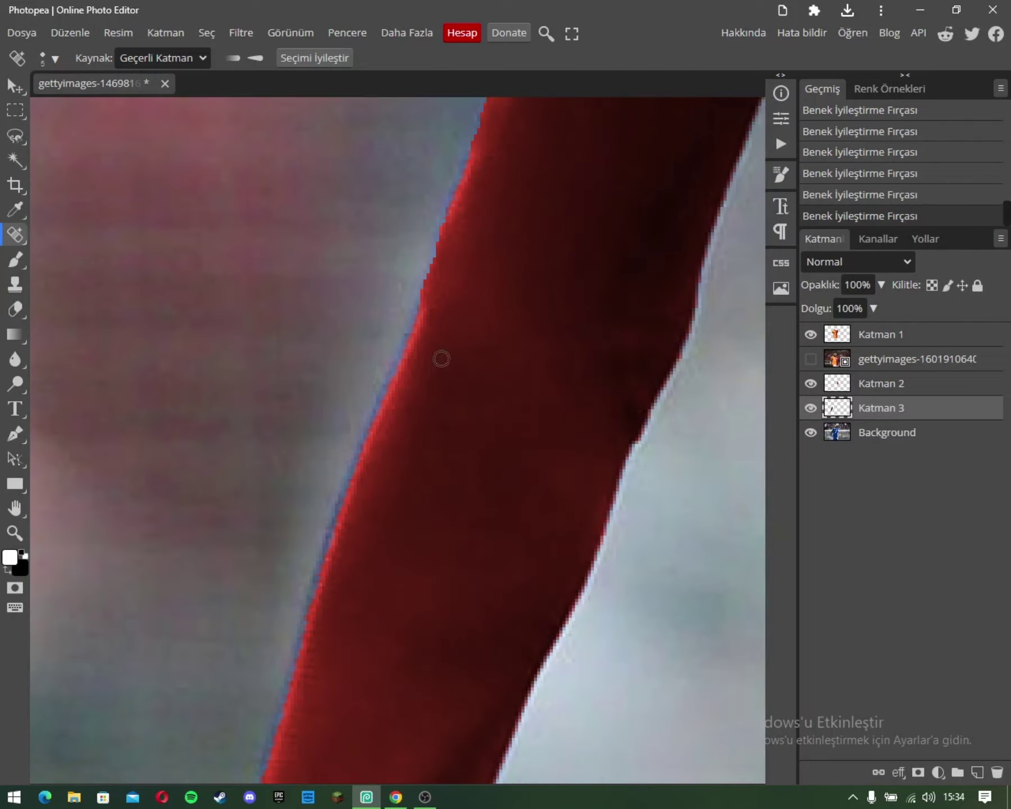
mouse_move(430, 313)
left_mouse_down()
mouse_move(343, 511)
mouse_move(272, 767)
left_mouse_up()
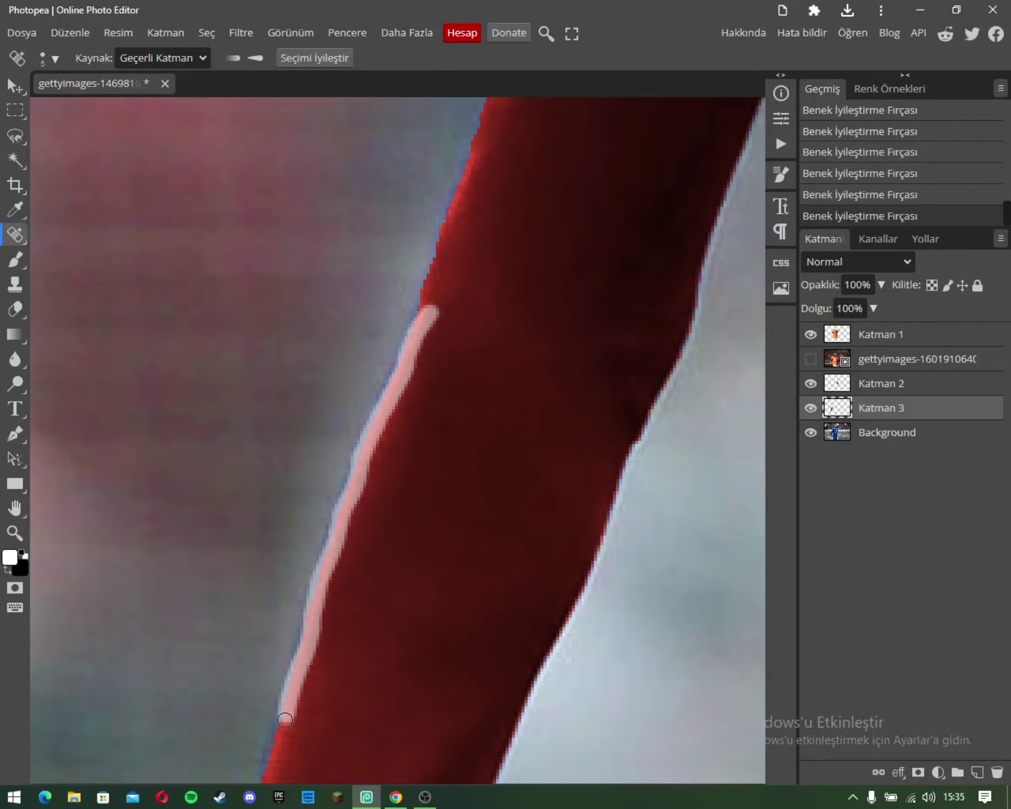
Step: Spot-heal the remaining blue fringe and patches on the sleeve's right edge down to the cuff
scroll(366, 585, "right", 3)
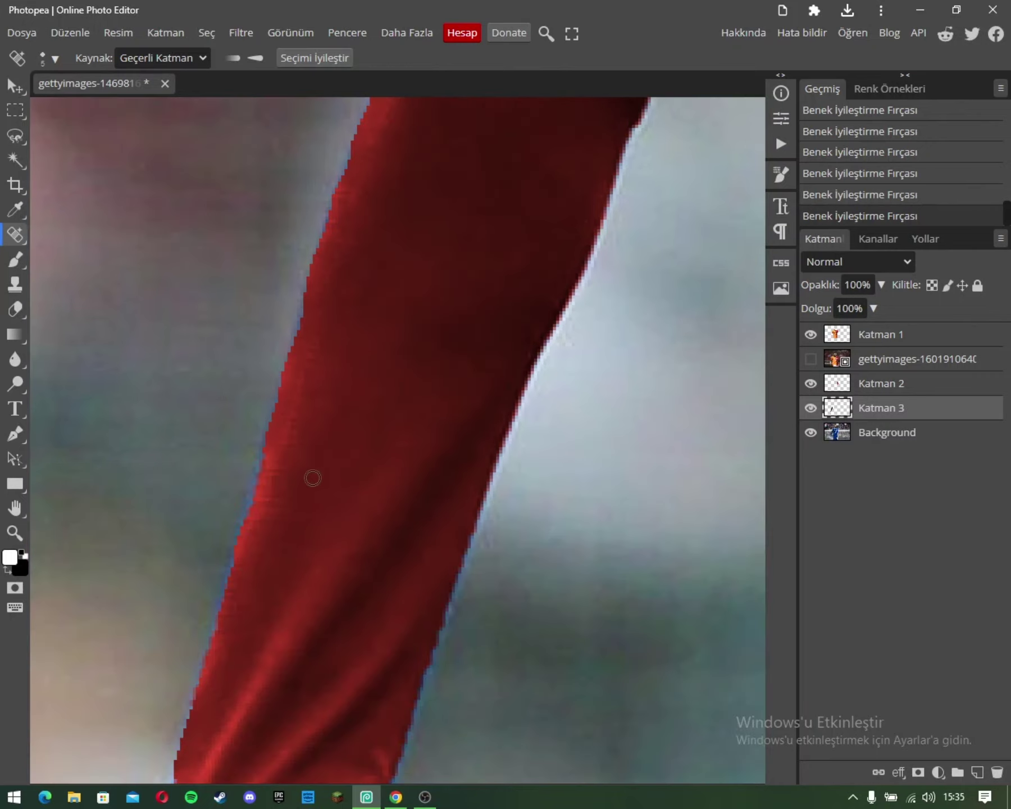
left_click_drag(267, 473, 243, 523)
scroll(243, 523, "down", 5)
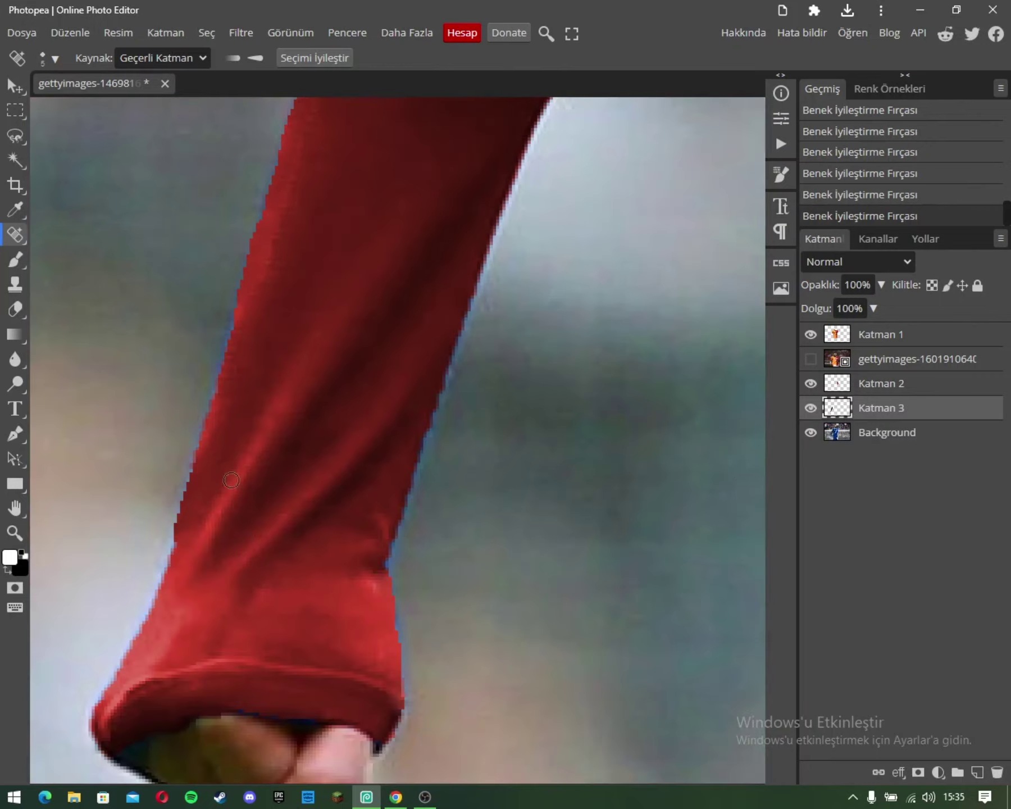
mouse_move(390, 540)
left_mouse_down()
mouse_move(402, 709)
mouse_move(388, 742)
left_mouse_up()
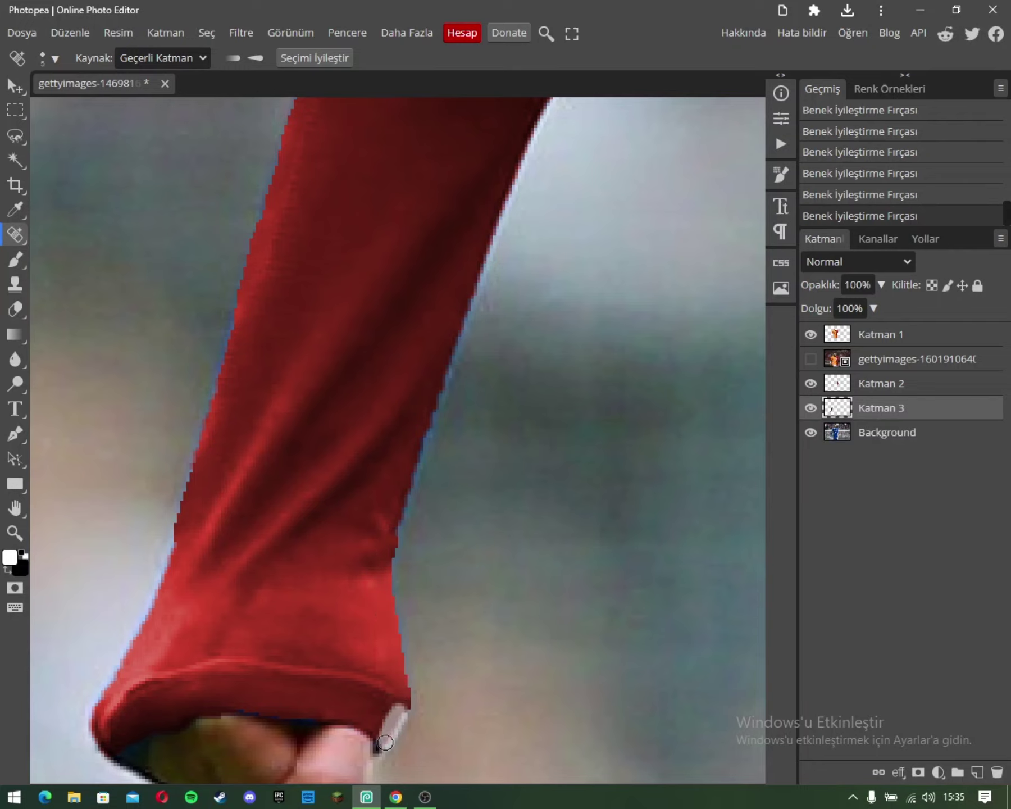
scroll(394, 678, "up", 5)
scroll(490, 623, "down", 3)
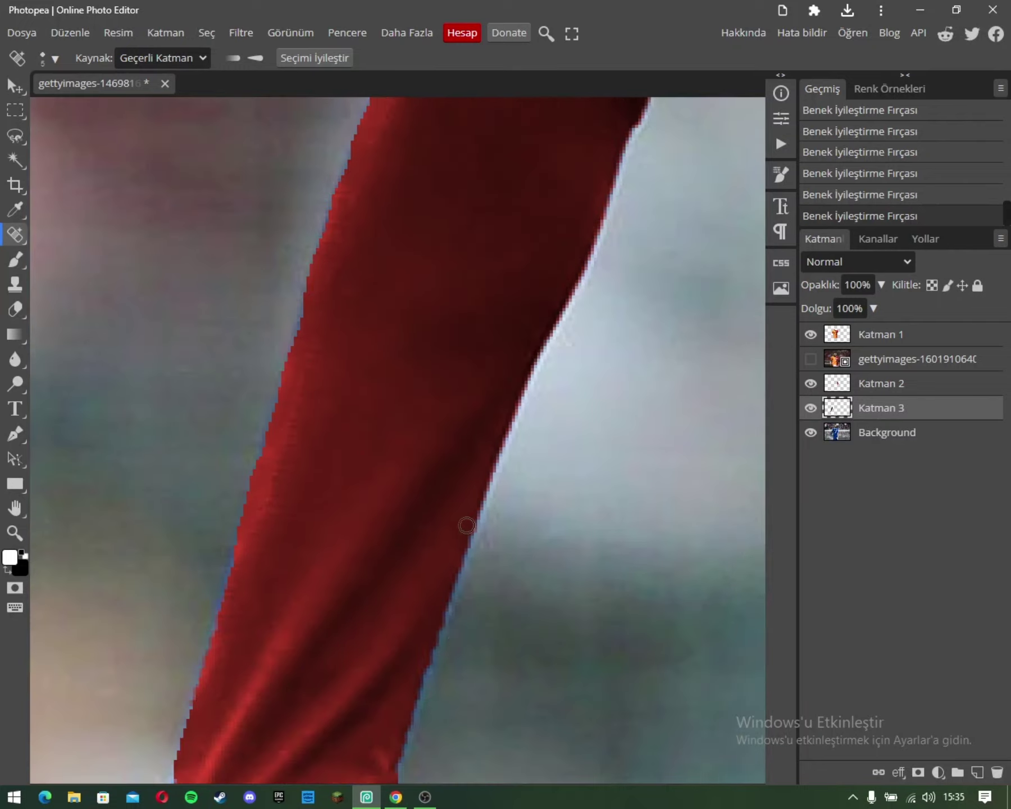
left_click_drag(467, 525, 388, 774)
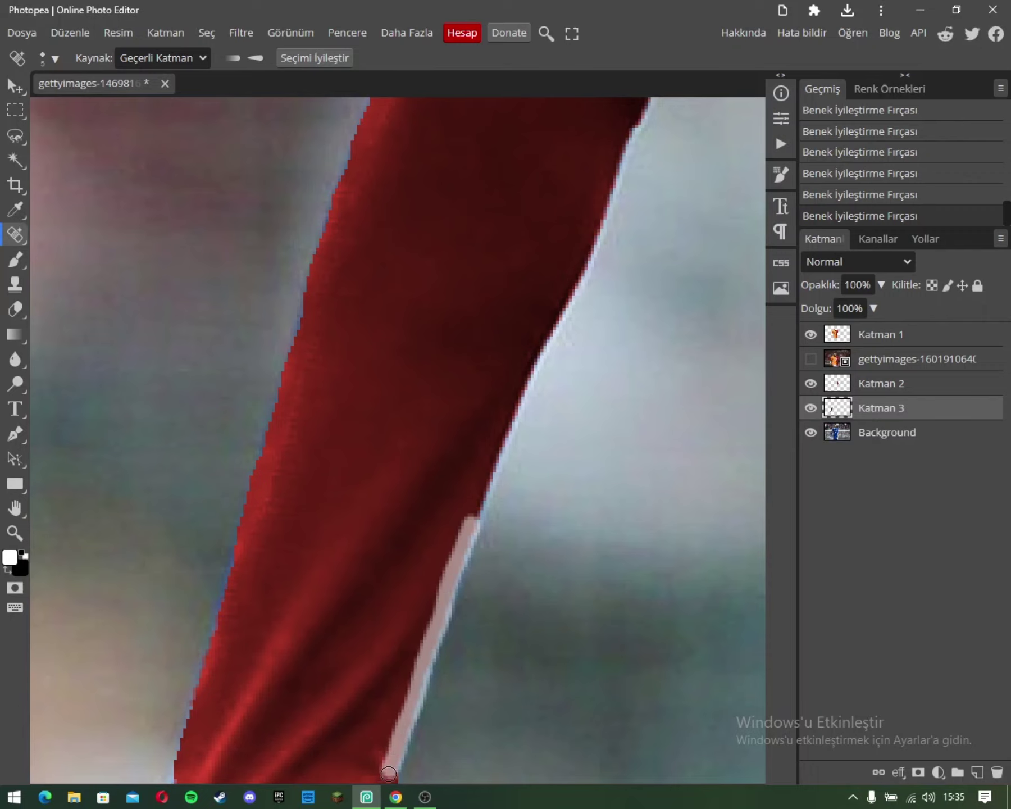
scroll(431, 553, "down", 3)
left_click_drag(474, 369, 473, 315)
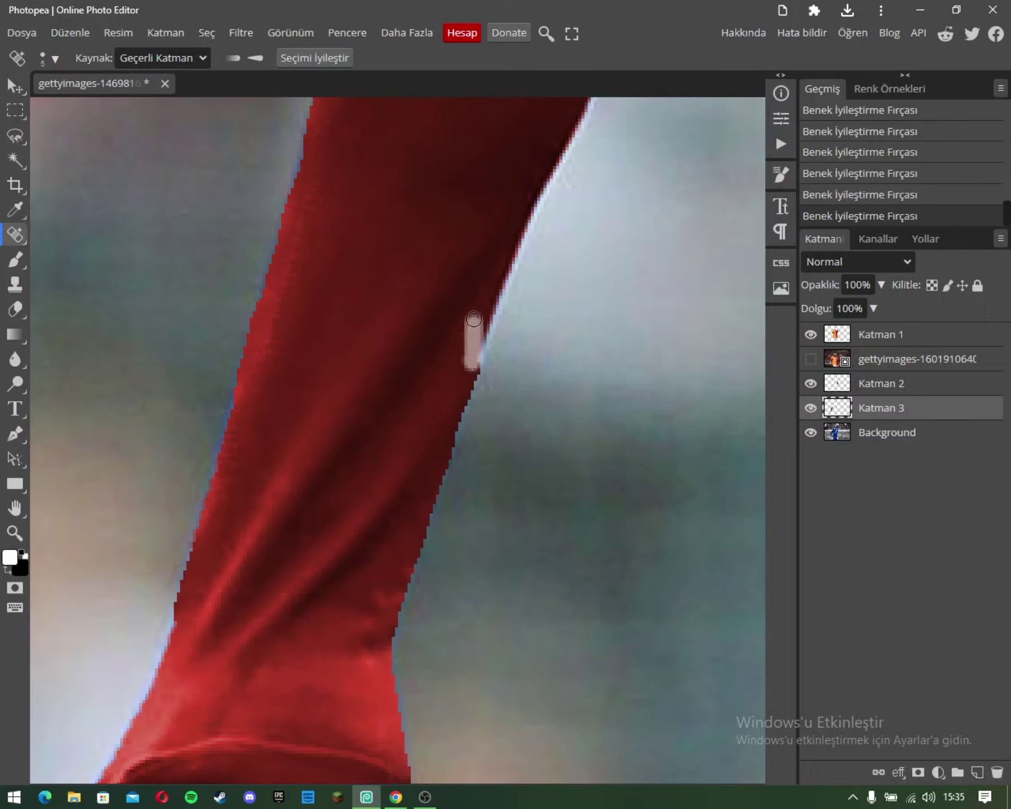
left_click(15, 533)
right_click(344, 370)
Step: Zoom in on the shorts and spot-heal the Chelsea badge away with a ~66 px brush
left_click(371, 438)
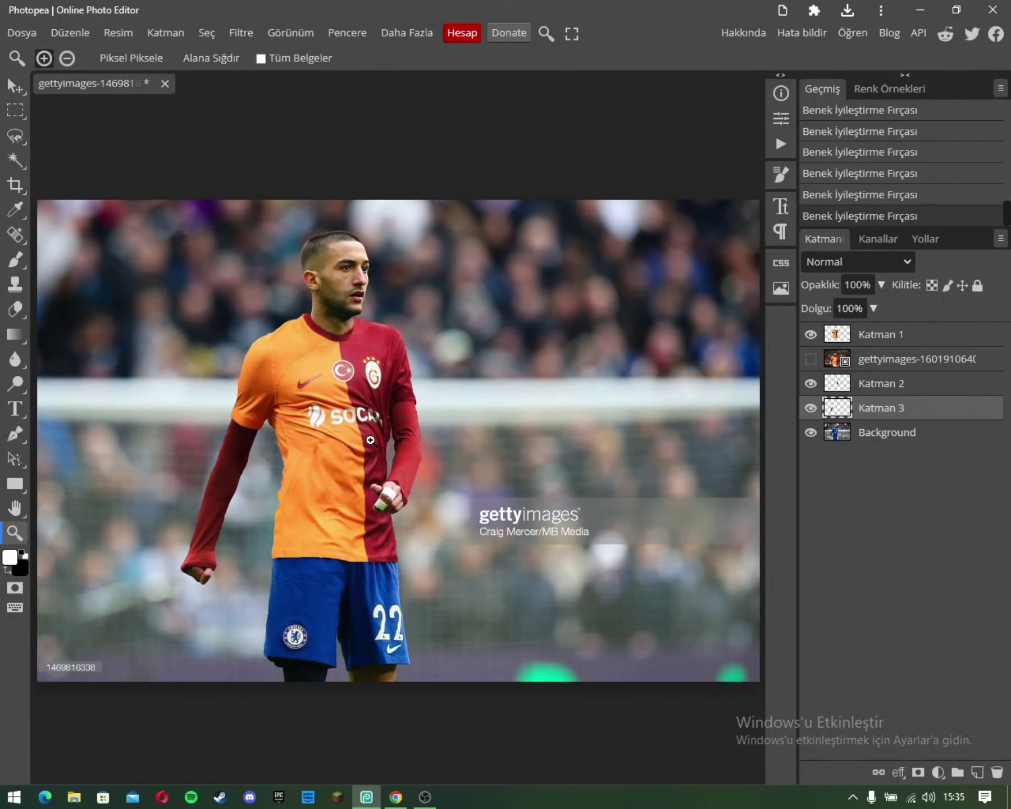
left_click(323, 633)
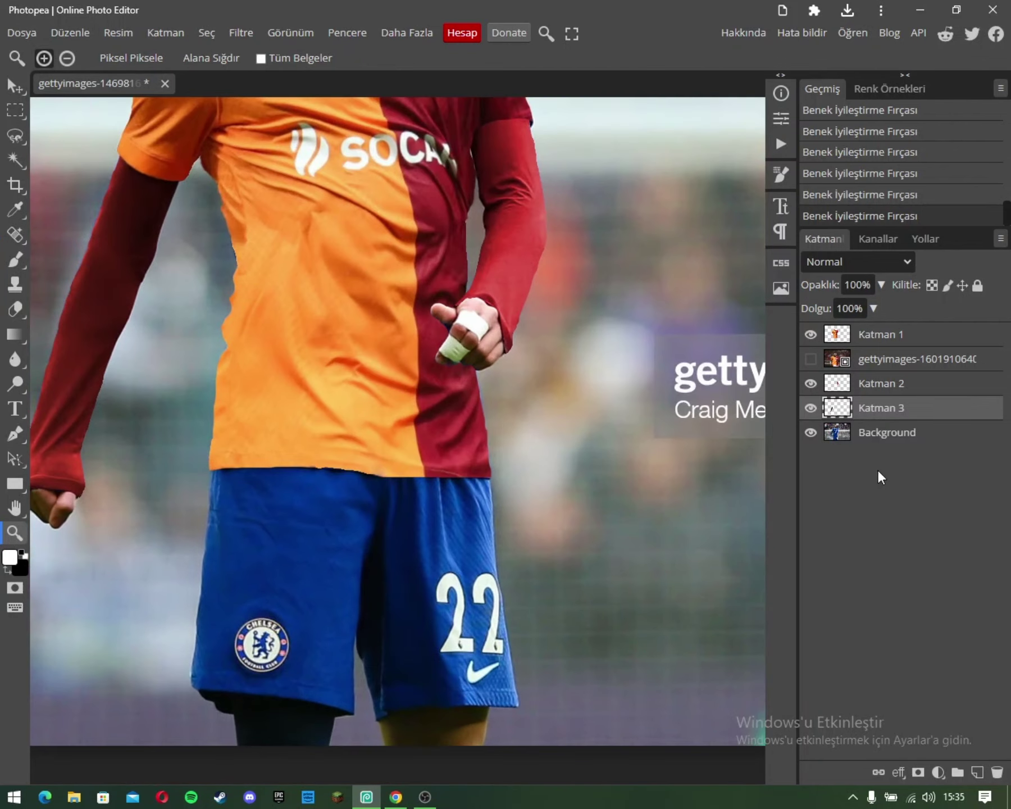
left_click(866, 438)
left_click(304, 592)
left_click(16, 234)
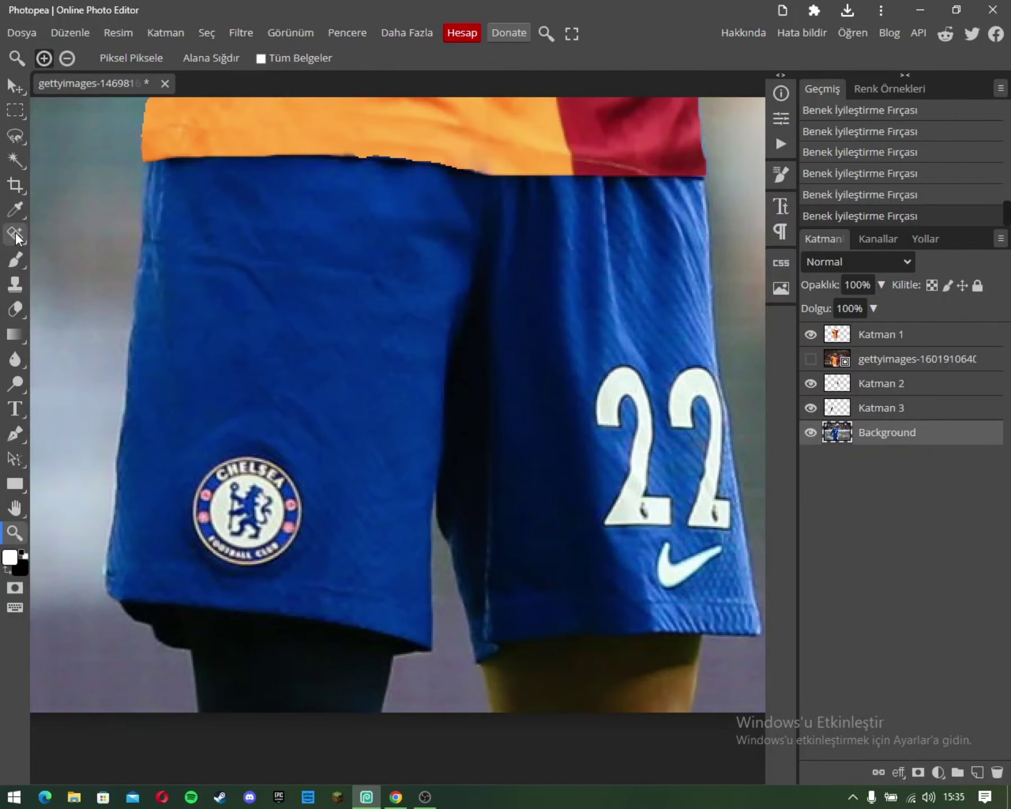
right_click(268, 344)
left_click_drag(350, 375, 400, 381)
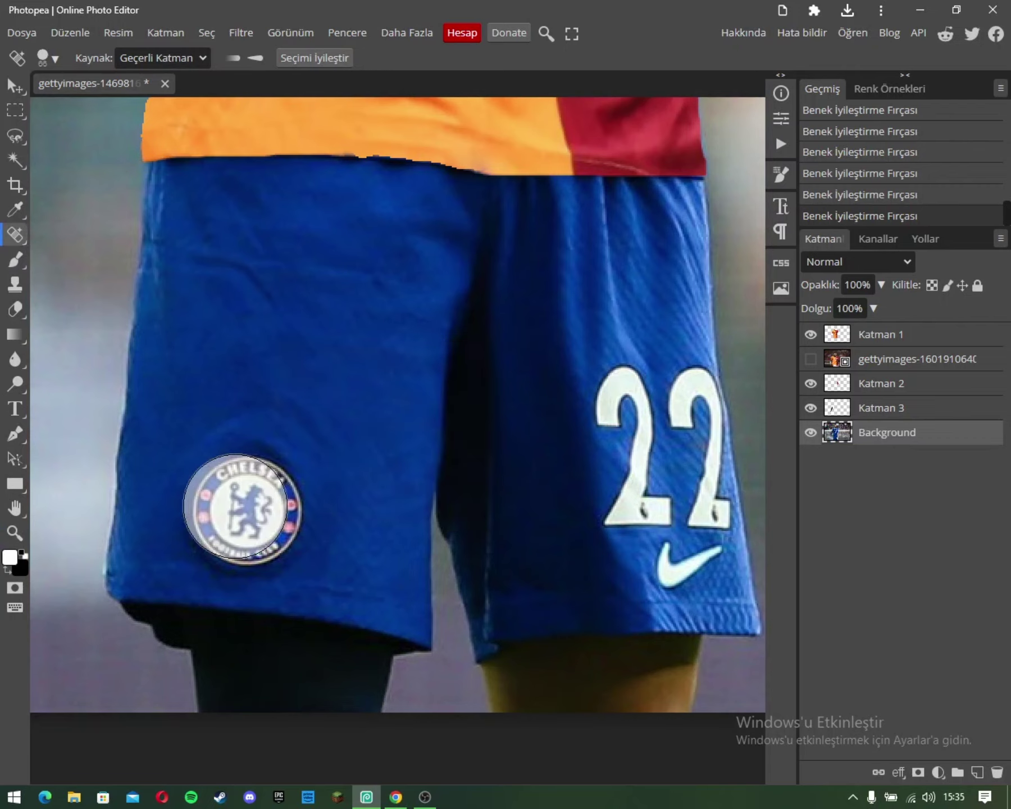
left_click(250, 503)
left_click_drag(251, 495, 248, 509)
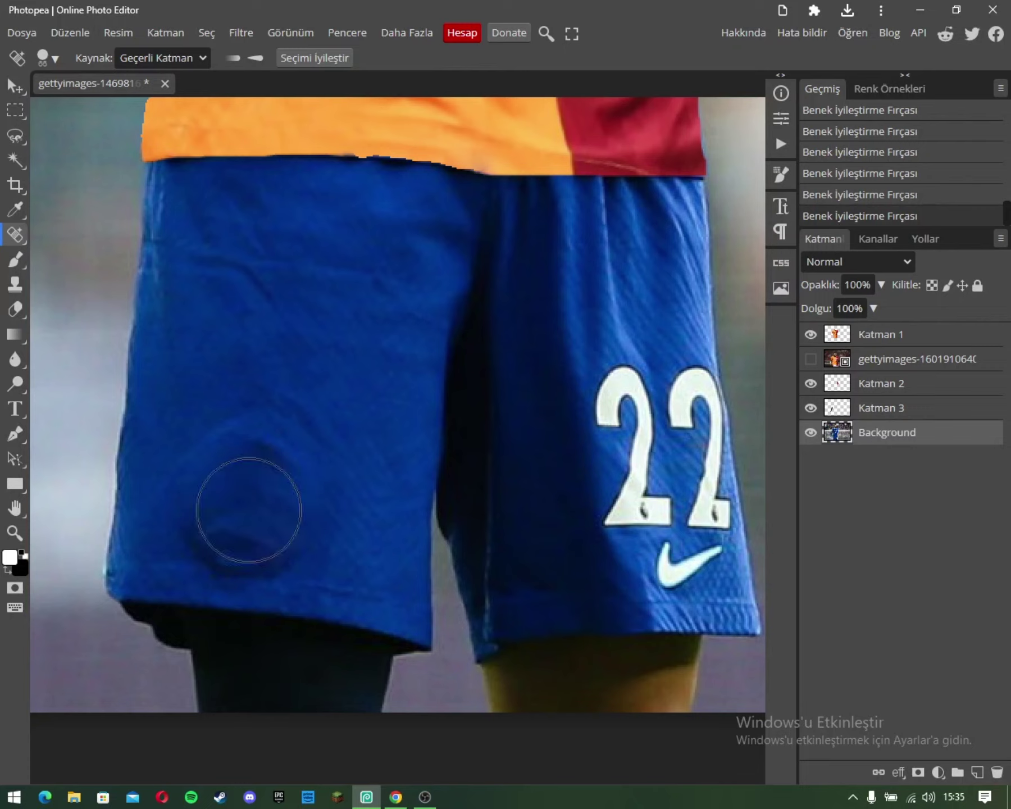
left_click(15, 135)
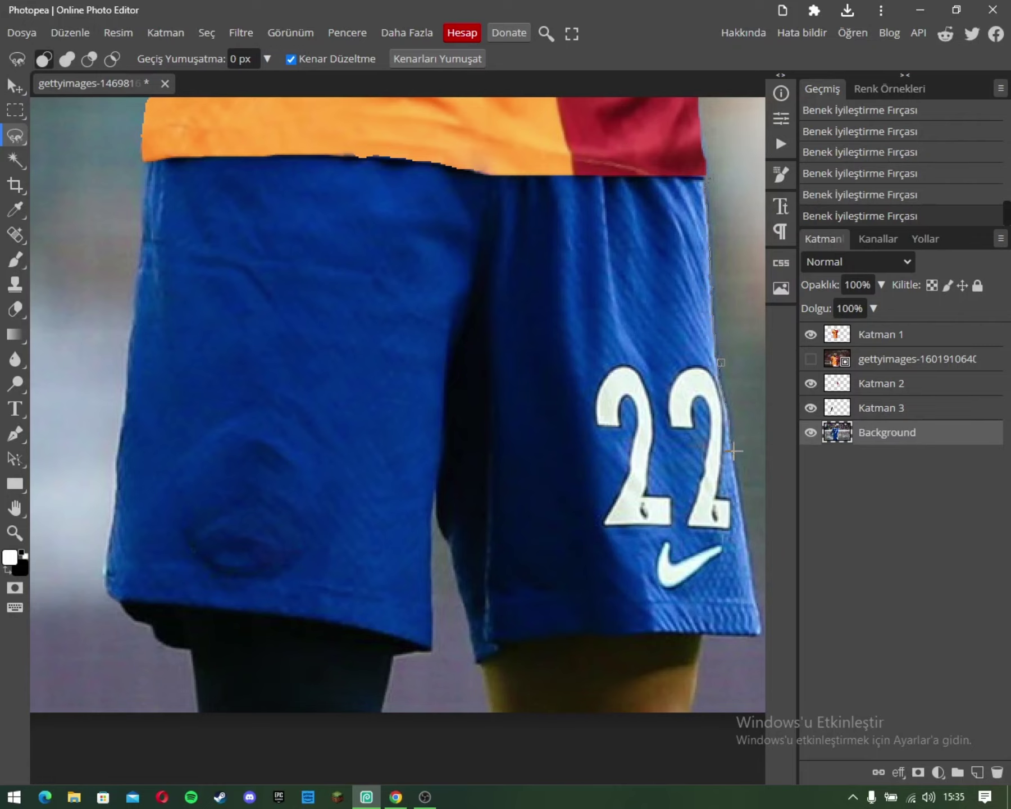
Step: Lasso around the blue shorts and copy them onto a new layer
mouse_move(752, 553)
left_mouse_down()
mouse_move(742, 629)
mouse_move(466, 642)
mouse_move(406, 510)
mouse_move(393, 648)
mouse_move(241, 612)
mouse_move(107, 600)
left_mouse_up()
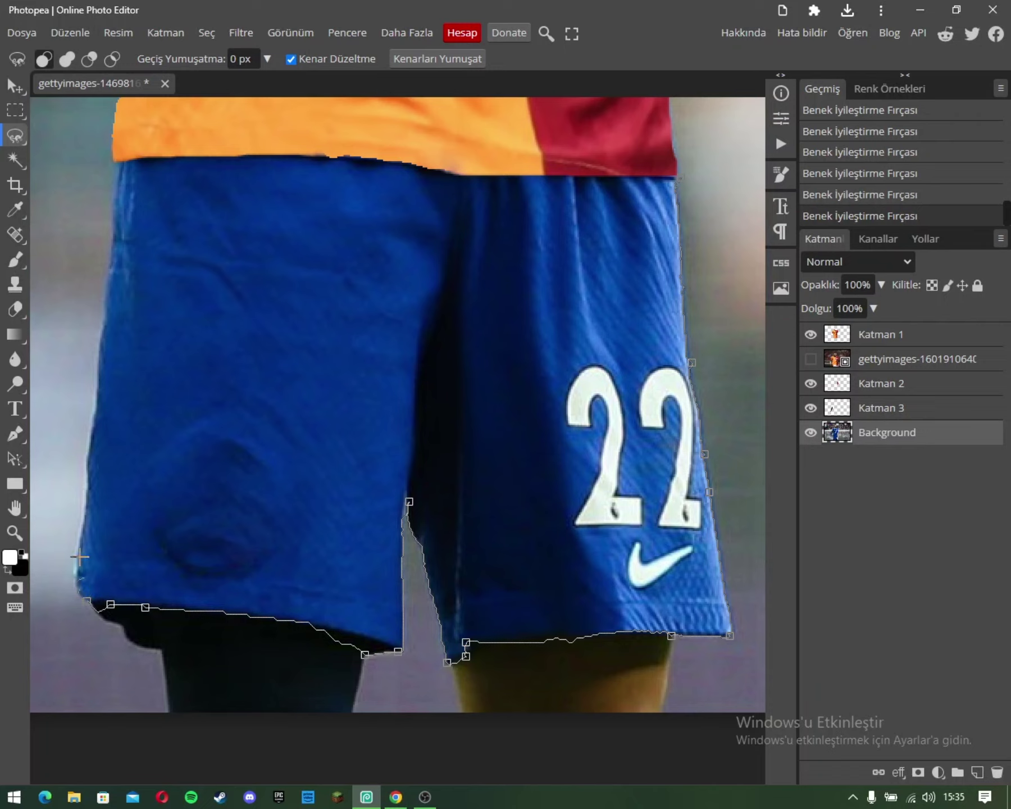
mouse_move(106, 325)
left_mouse_down()
mouse_move(121, 186)
mouse_move(113, 170)
left_mouse_up()
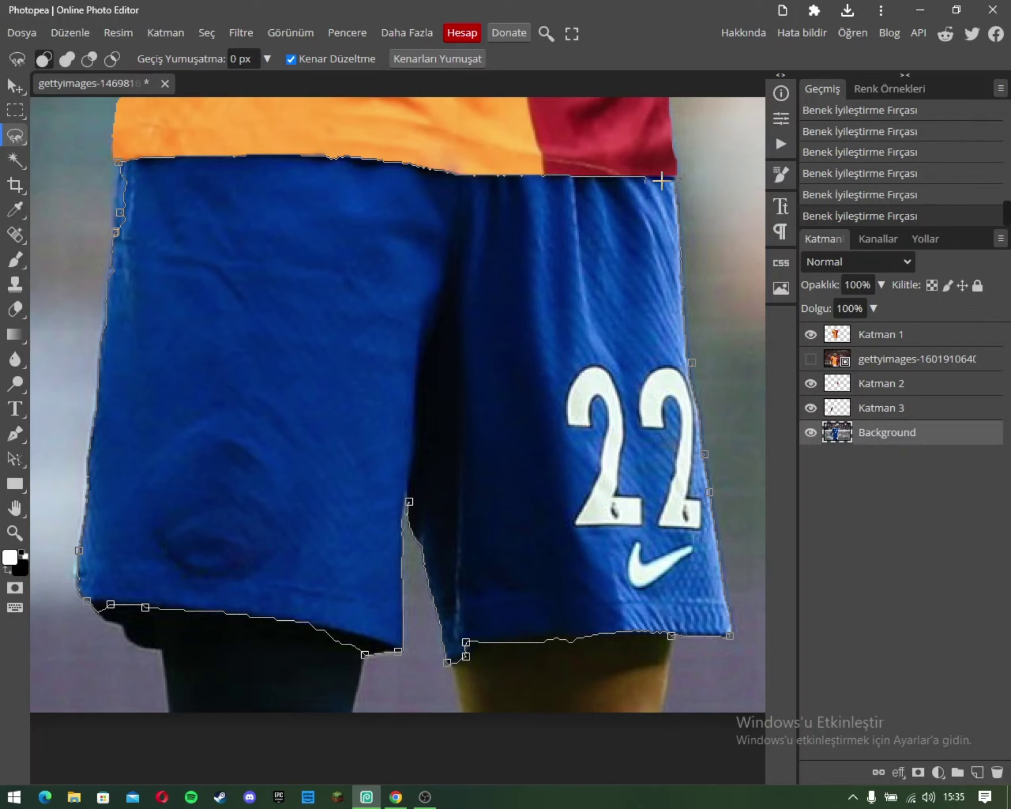
left_click_drag(147, 158, 676, 179)
key("ctrl+j")
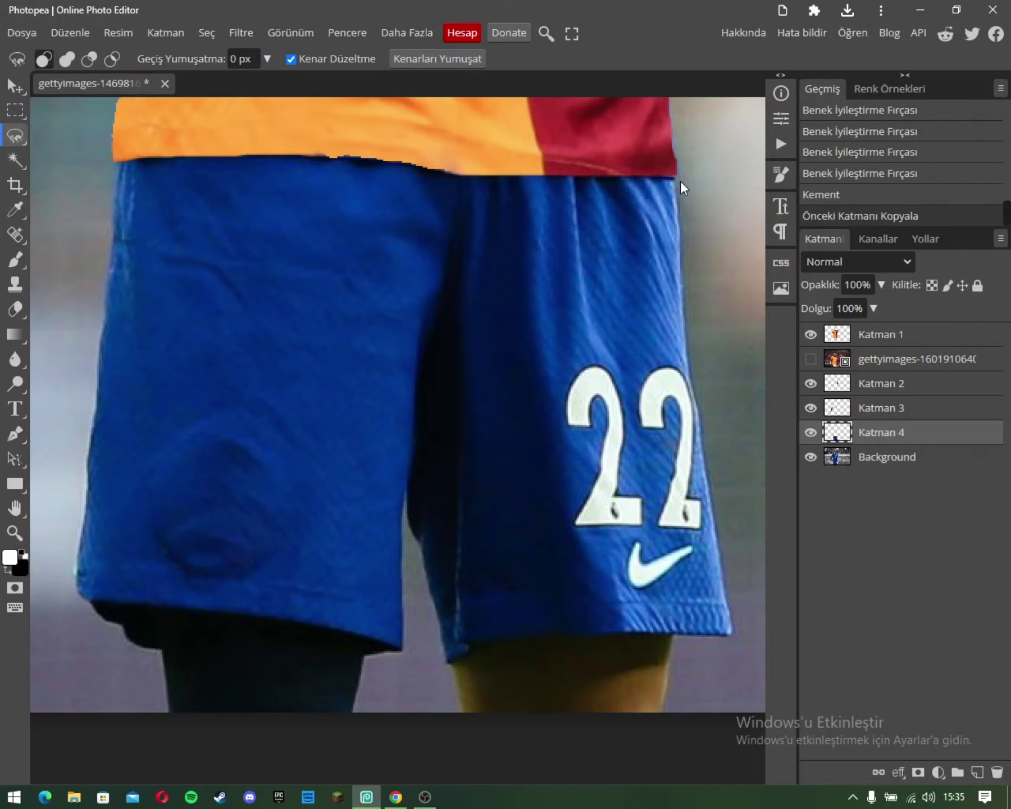
Step: Desaturate the shorts layer and colorize it deep red via Hue/Saturation
key("ctrl+shift+u")
key("ctrl+u")
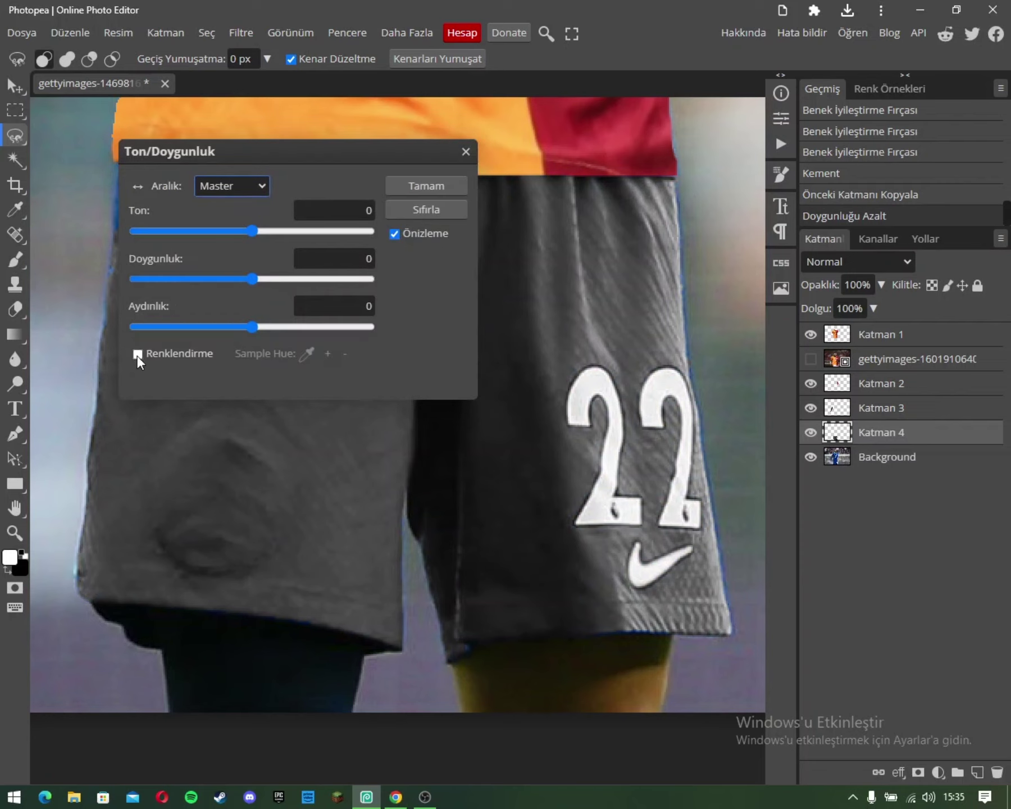
left_click(137, 354)
left_click_drag(253, 231, 254, 229)
left_click_drag(311, 279, 324, 278)
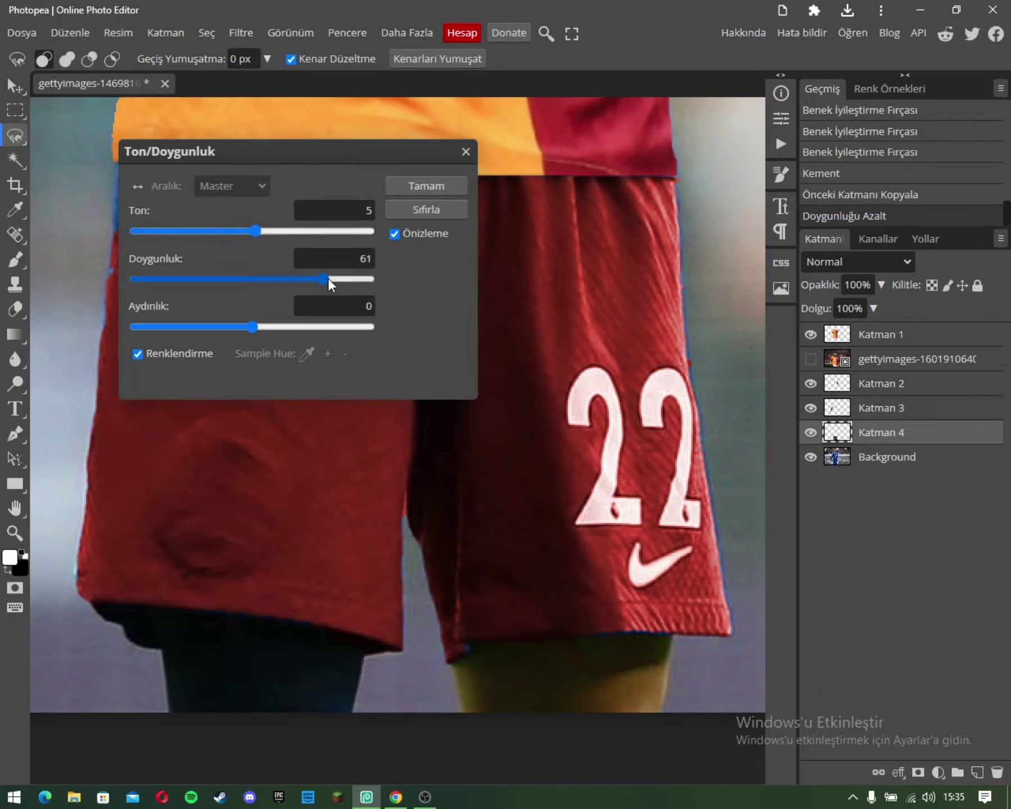
left_click_drag(252, 326, 230, 324)
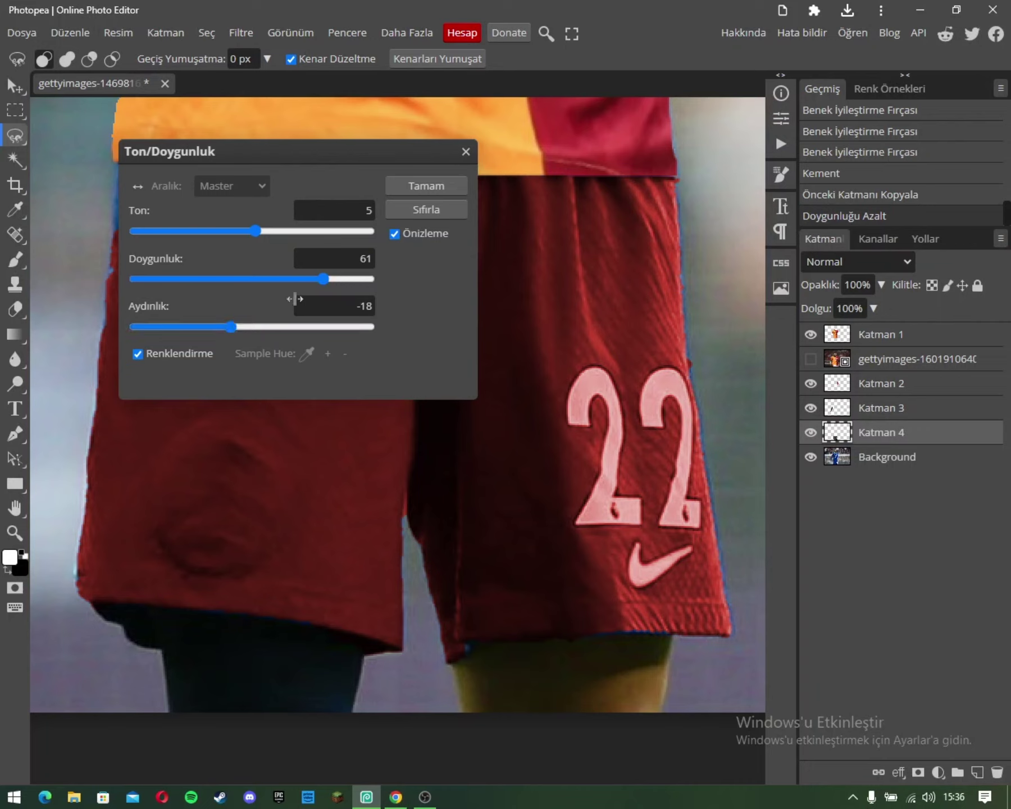
left_click(327, 278)
left_click(396, 187)
Step: Zoom in on the shorts' upper-left edge and set the Spot Healing Brush to 27 px
left_click(13, 532)
right_click(273, 423)
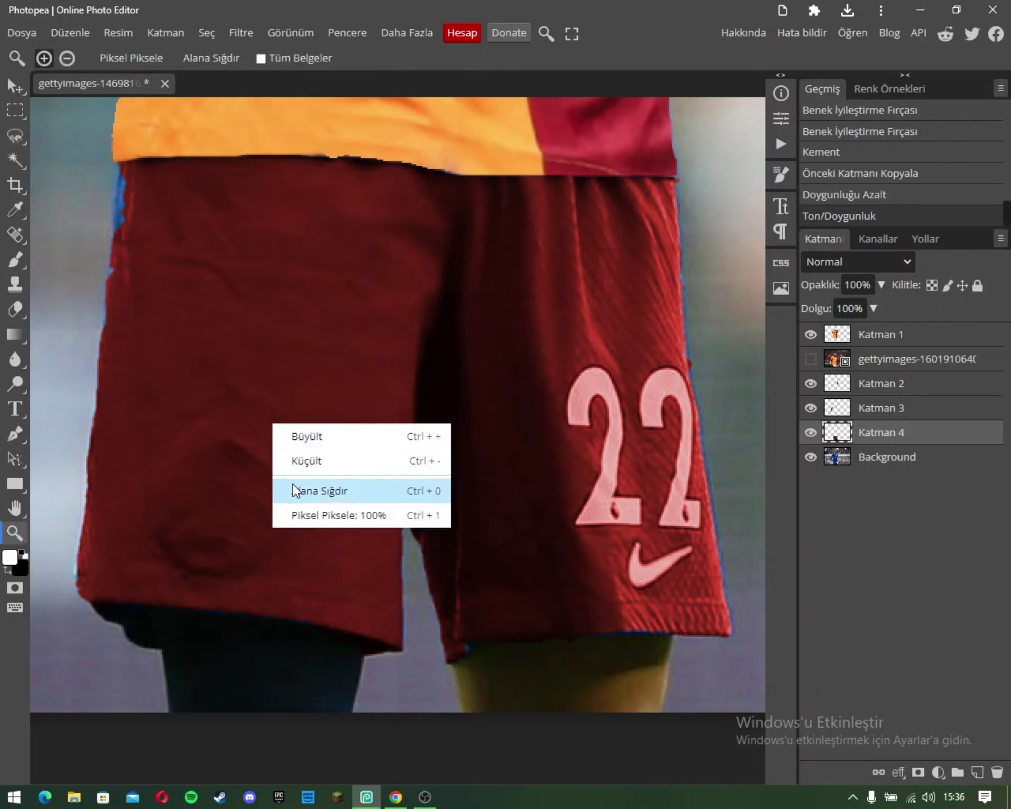
left_click(297, 485)
left_click(275, 606)
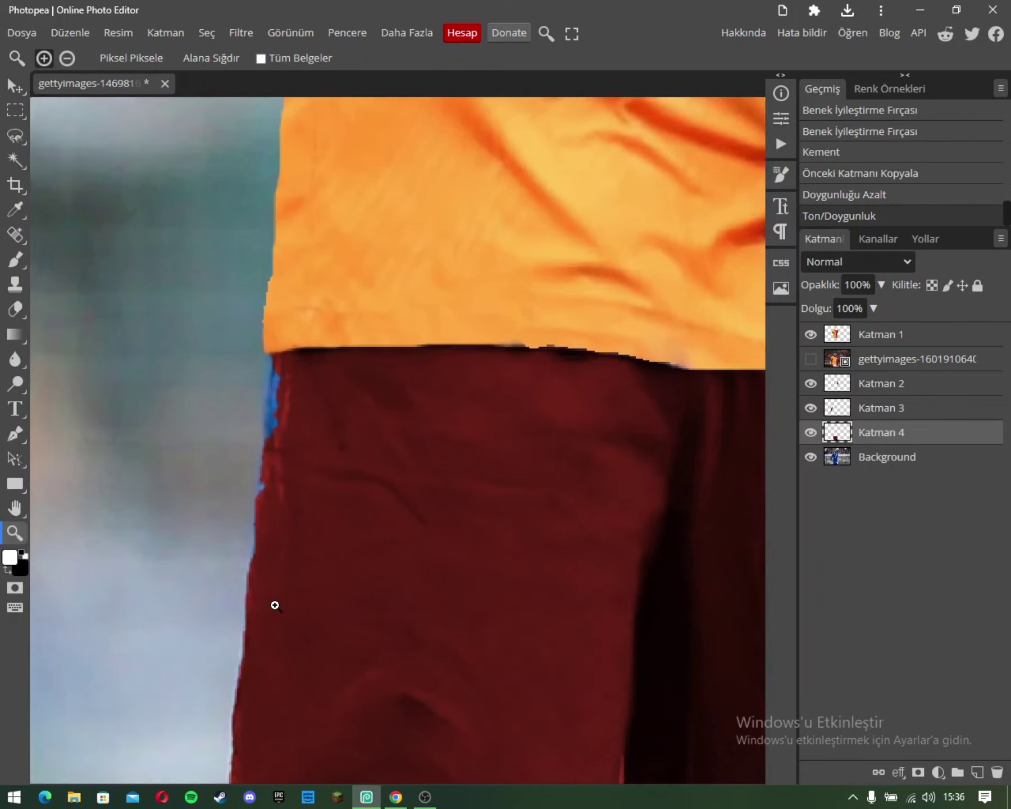
left_click(15, 235)
right_click(362, 412)
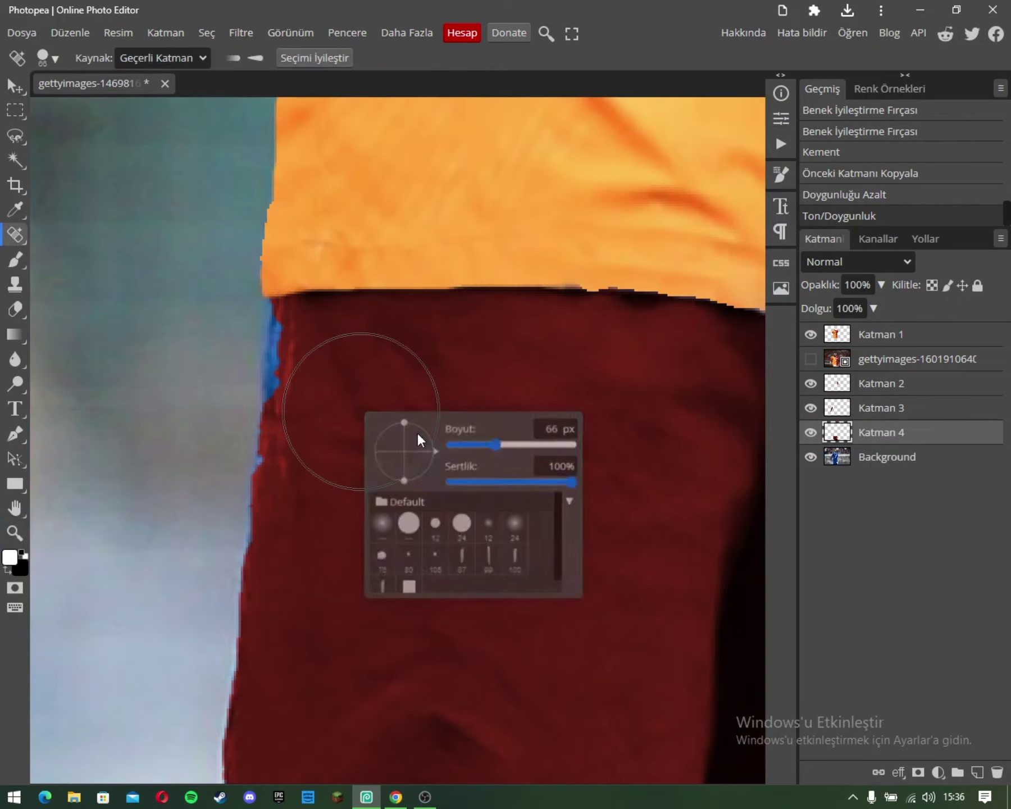
left_click_drag(506, 444, 485, 450)
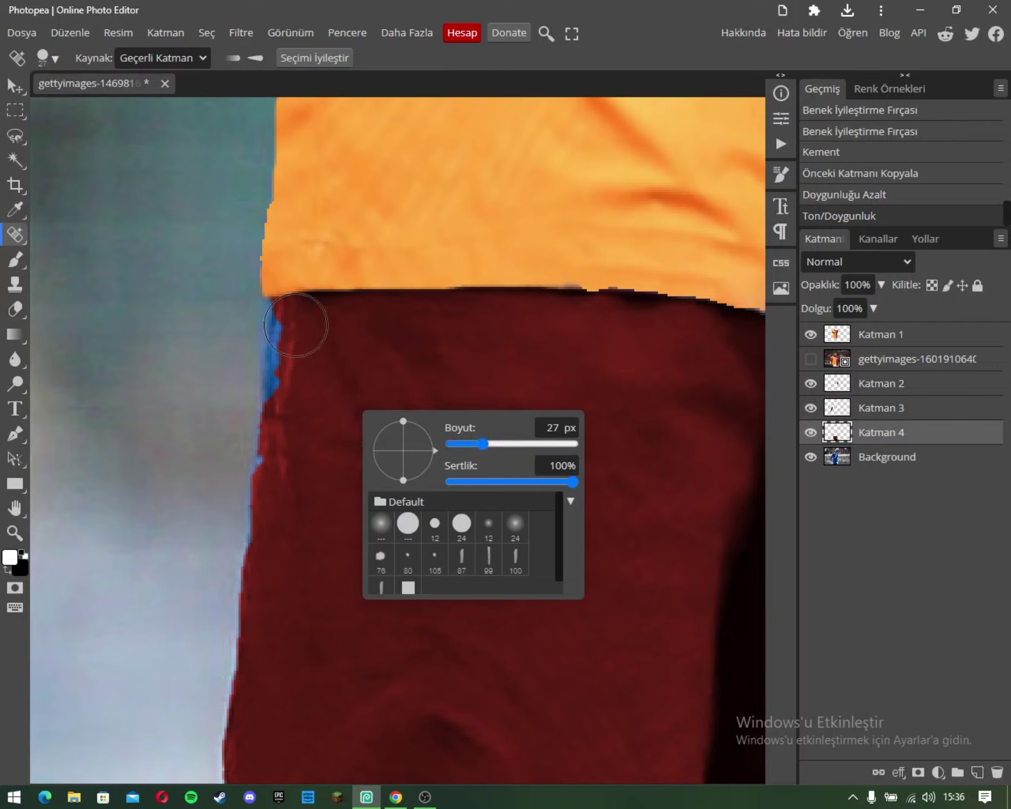
Step: Heal the blue fringe along the shorts' left and lower-left edges, then fit the image to the window
mouse_move(296, 306)
left_mouse_down()
mouse_move(291, 540)
mouse_move(278, 559)
left_mouse_up()
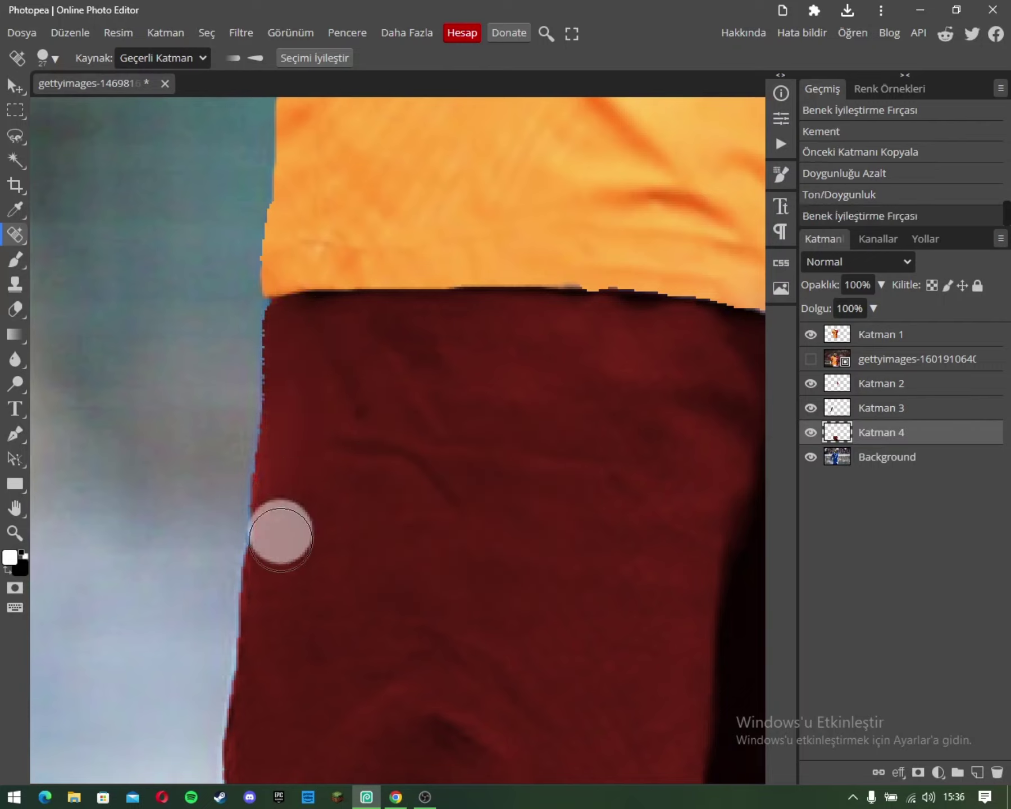
left_click_drag(232, 599, 245, 594)
left_click(15, 533)
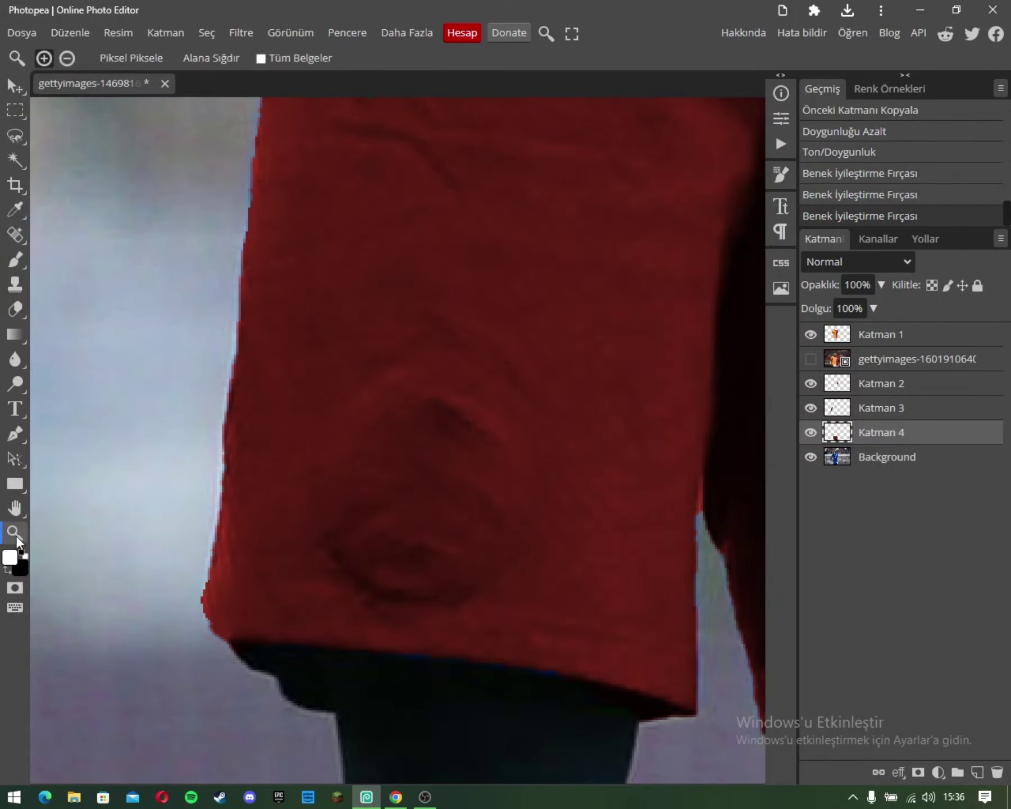
right_click(252, 541)
left_click(316, 595)
scroll(443, 598, "up", 1)
Step: Fit the image to the window and zoom in on the 22 on the shorts
scroll(416, 602, "up", 1)
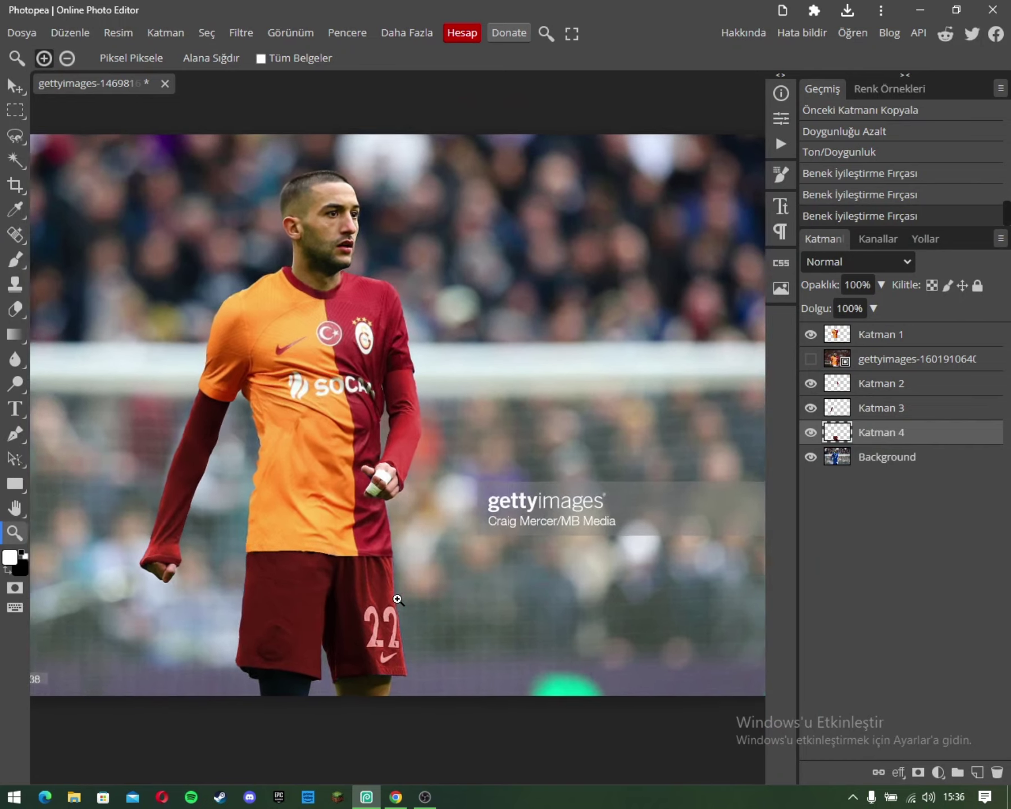
scroll(384, 604, "up", 3)
scroll(411, 526, "up", 2)
scroll(415, 525, "up", 3)
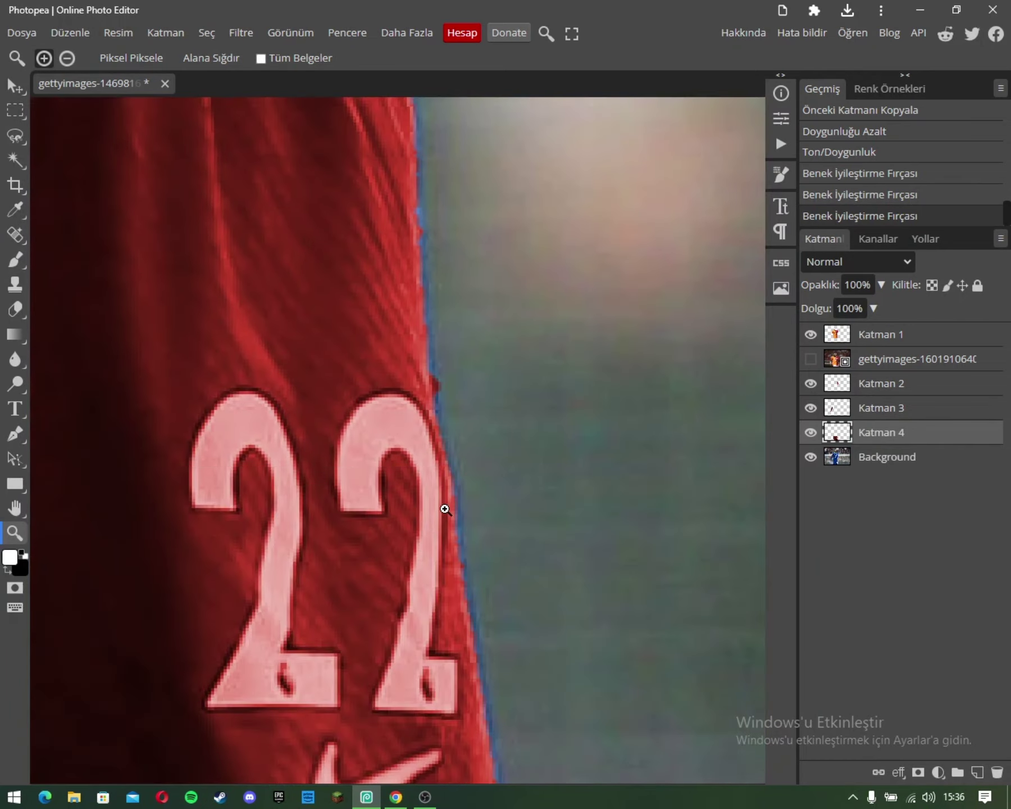
scroll(455, 525, "down", 2)
right_click(465, 504)
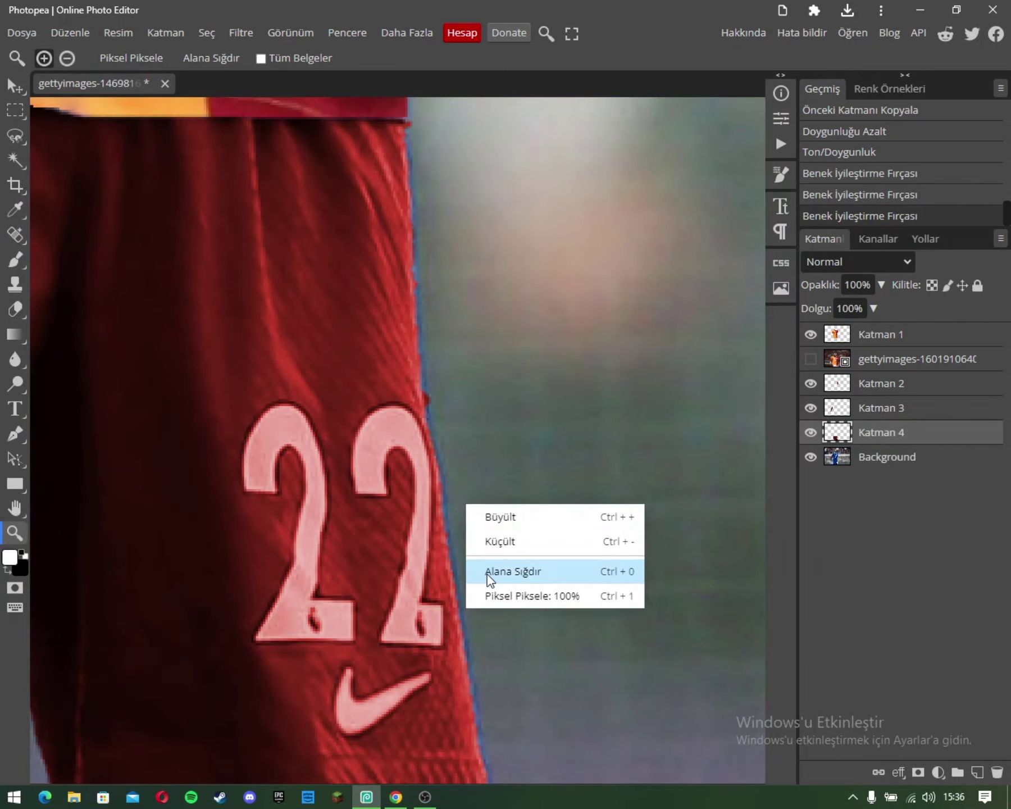
left_click(488, 573)
scroll(387, 651, "up", 1)
scroll(385, 635, "up", 4)
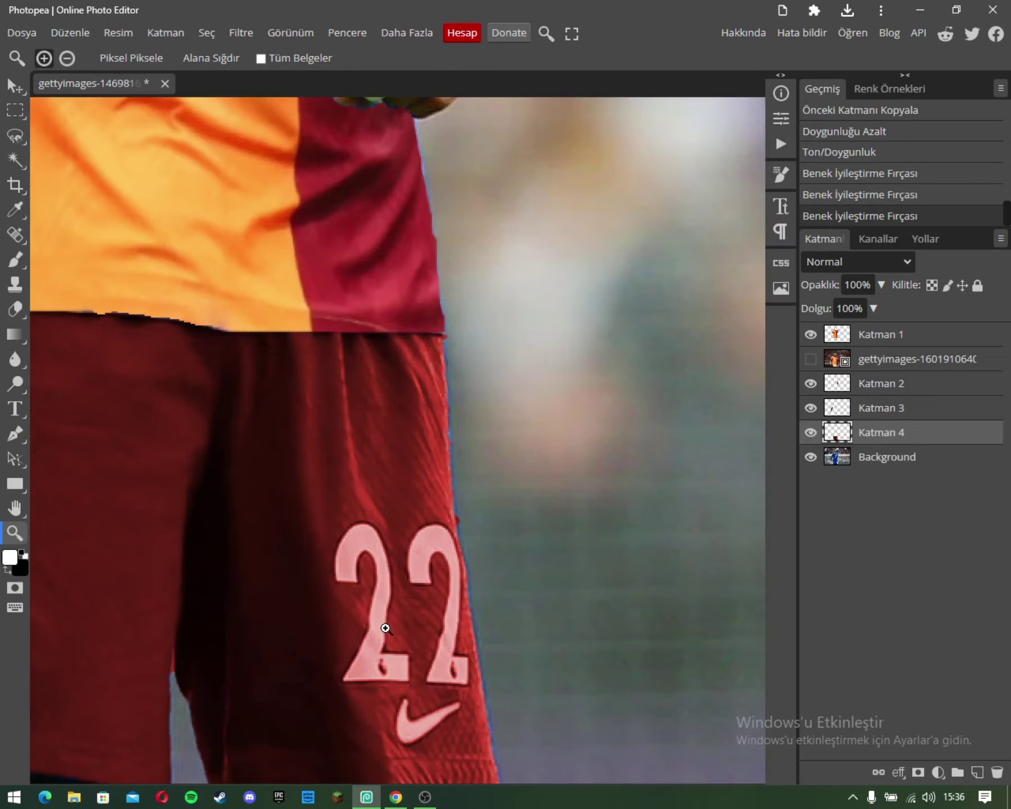
scroll(386, 628, "up", 2)
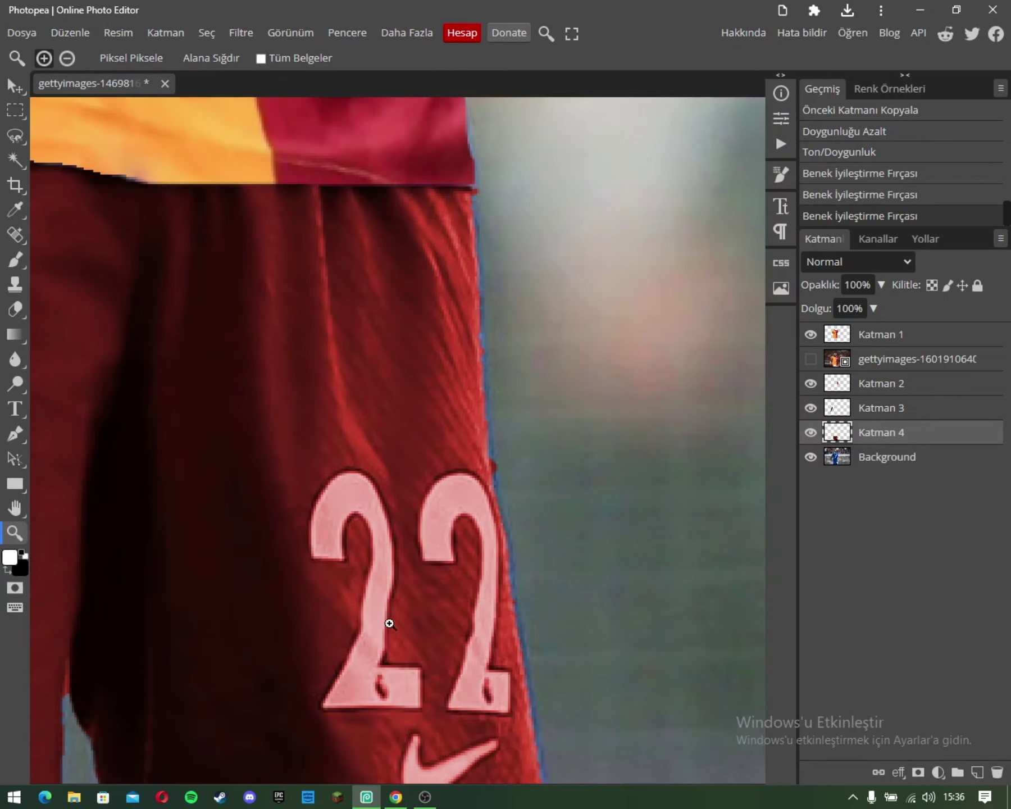
Step: Lasso the second '2' and delete the pink tint so it shows white
left_click(15, 138)
mouse_move(454, 561)
left_mouse_down()
mouse_move(461, 512)
mouse_move(464, 649)
left_mouse_up()
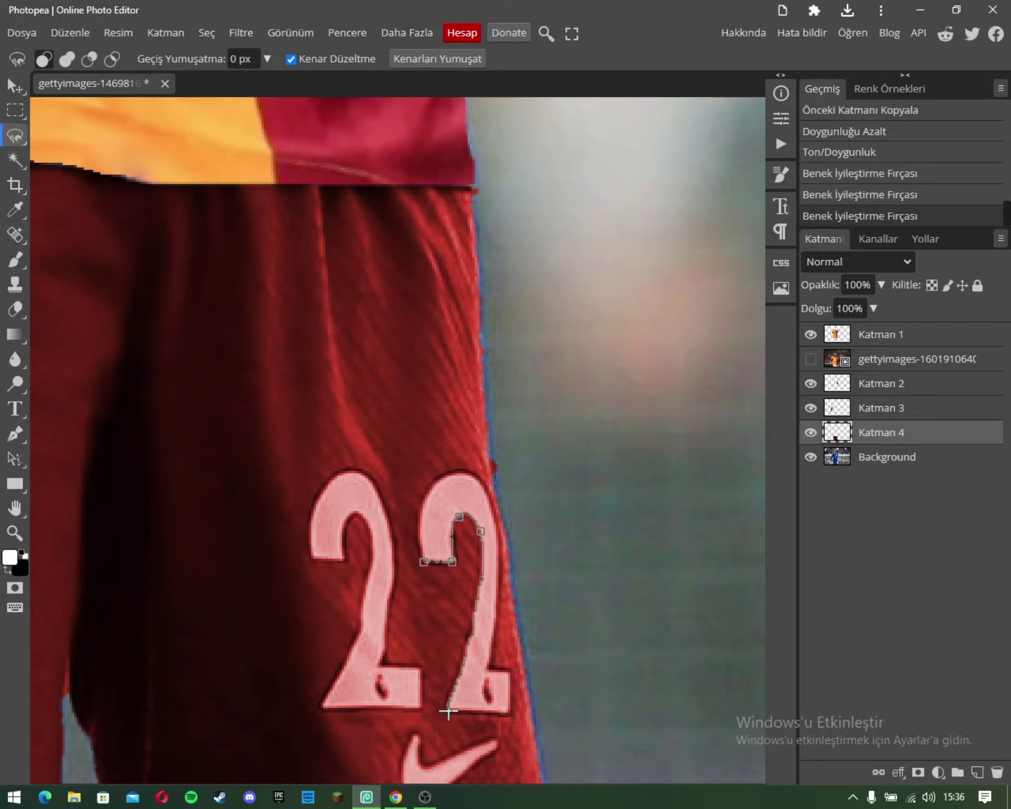
left_click(510, 711)
left_click_drag(493, 666, 506, 528)
left_click(426, 566)
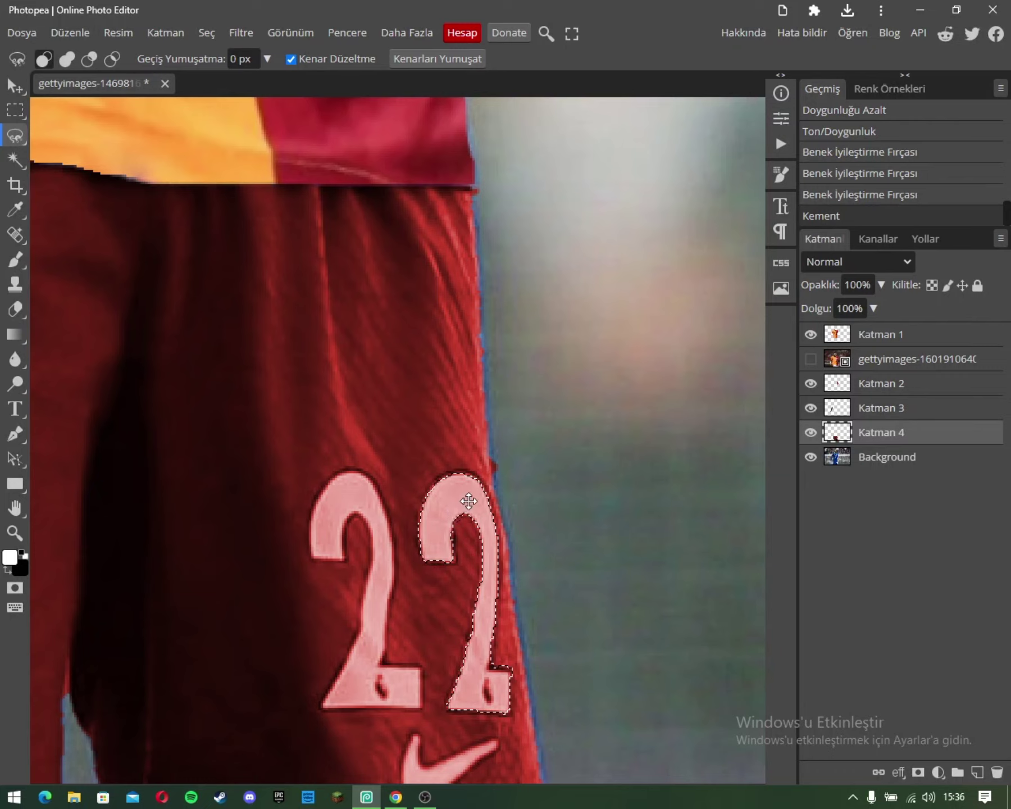
key("Delete")
key("ctrl+d")
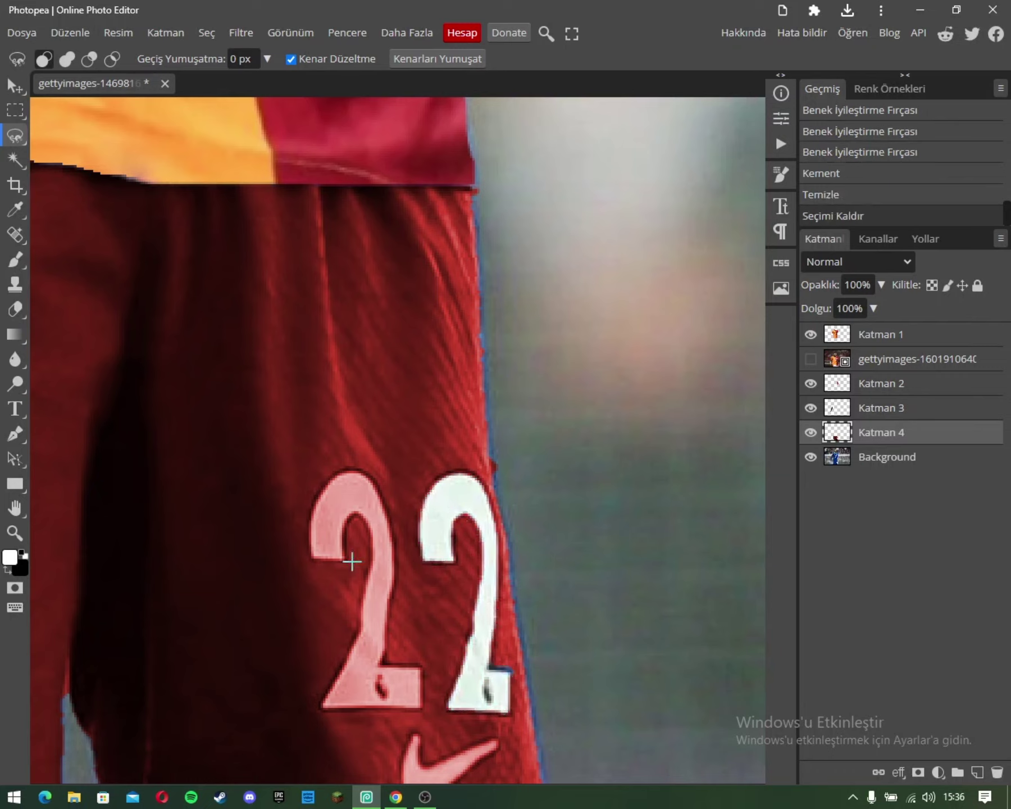
Step: Lasso the first '2' and delete the pink tint so it shows white
left_click_drag(345, 558, 360, 512)
left_click_drag(369, 705, 423, 709)
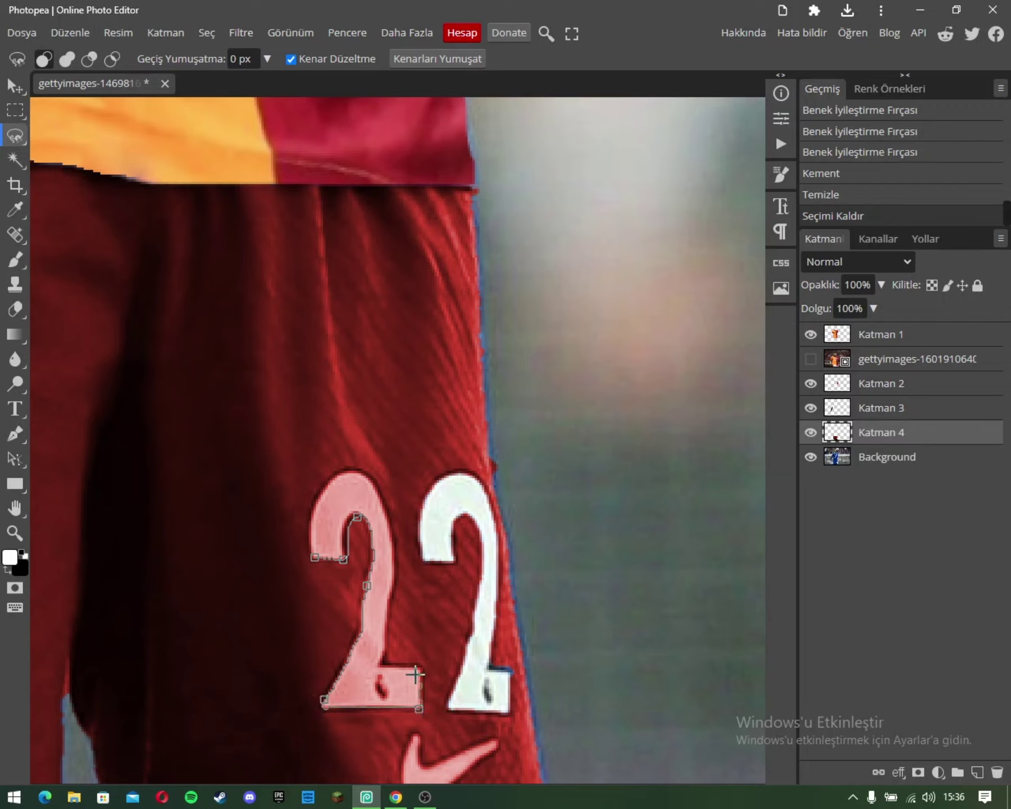
mouse_move(382, 629)
left_mouse_down()
mouse_move(385, 506)
mouse_move(310, 494)
left_mouse_up()
left_click(317, 559)
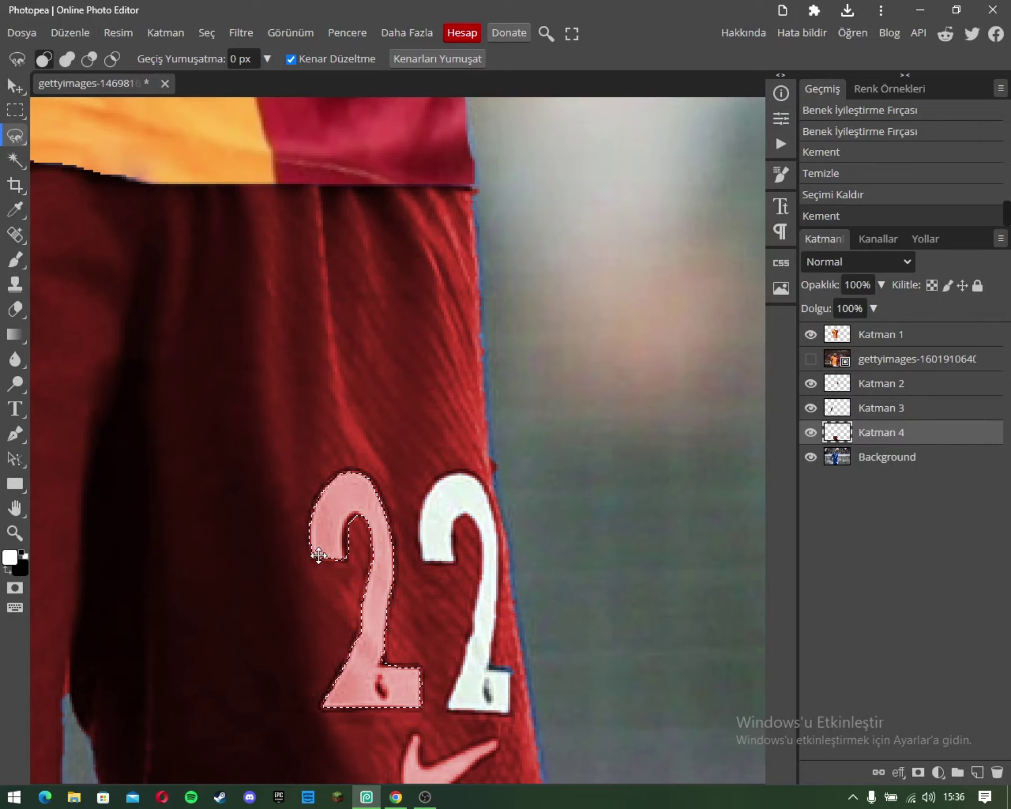
key("Delete")
key("ctrl+d")
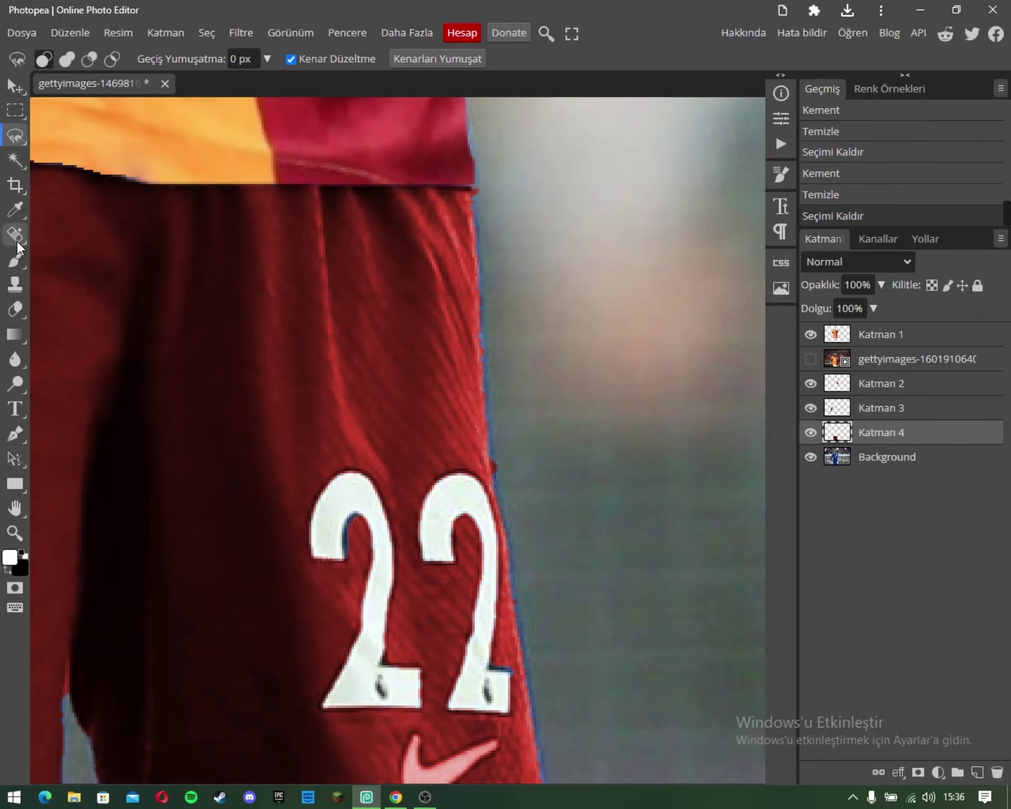
Step: Shrink the Spot Healing Brush to a tiny size and heal pink specks beside the second '2'
left_click(16, 236)
right_click(274, 673)
left_click_drag(494, 627, 389, 628)
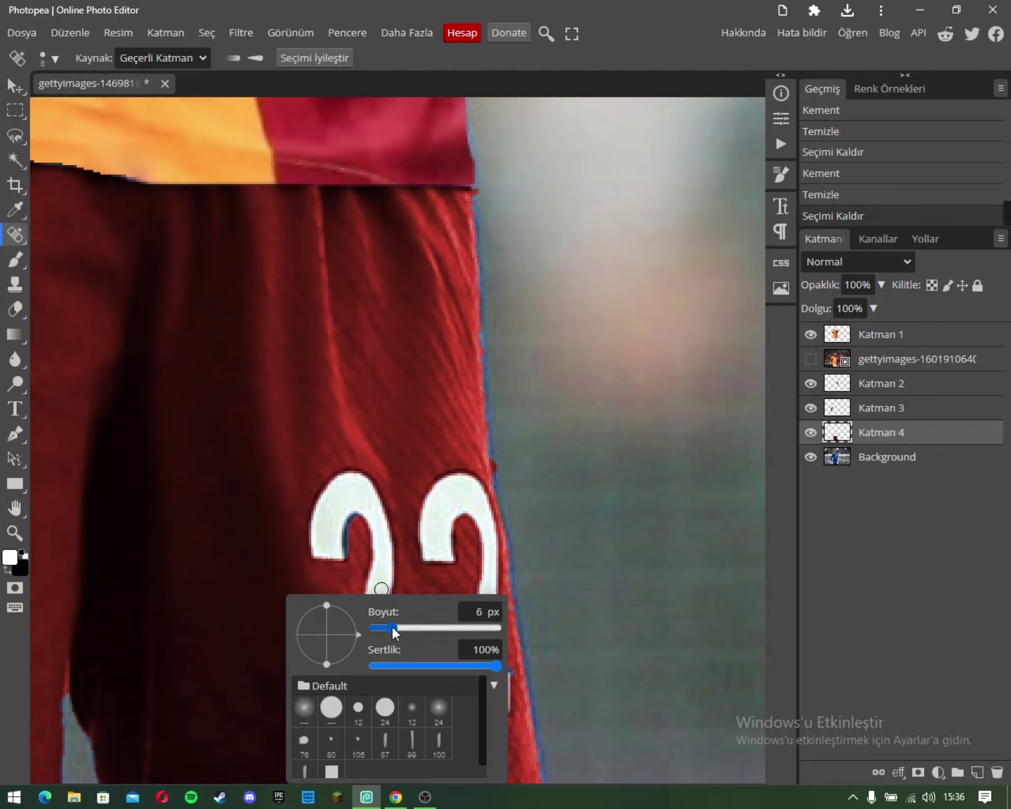
mouse_move(357, 556)
left_mouse_down()
mouse_move(354, 520)
mouse_move(350, 557)
left_mouse_up()
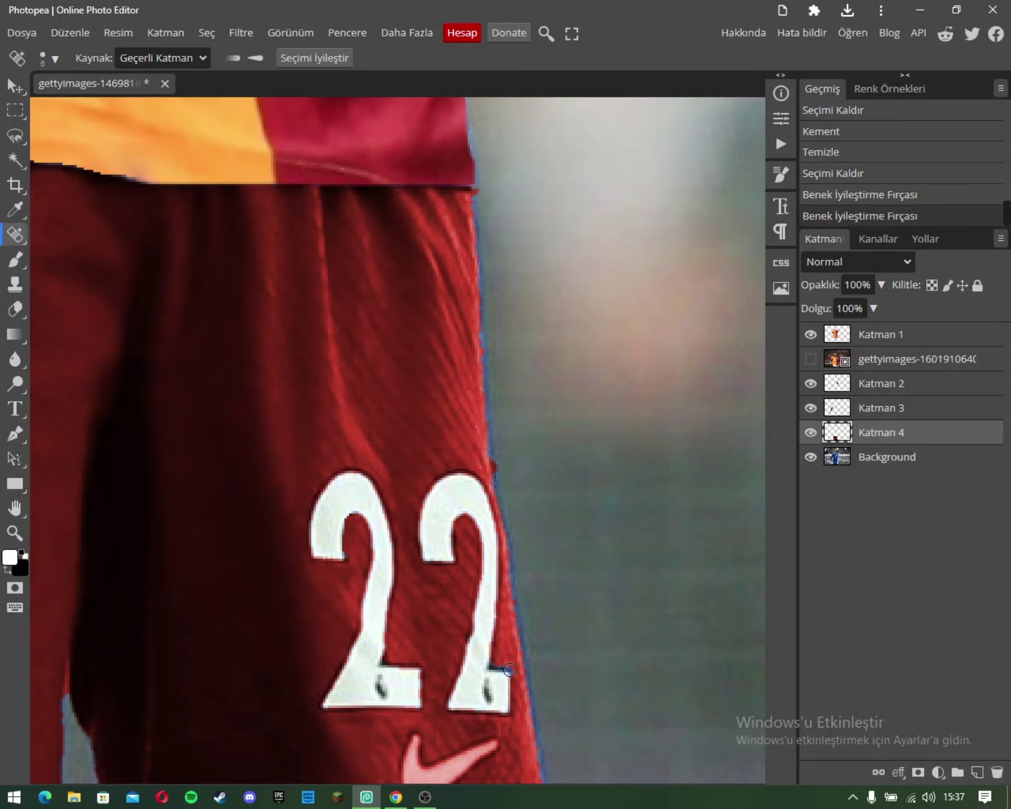
left_click_drag(513, 666, 515, 672)
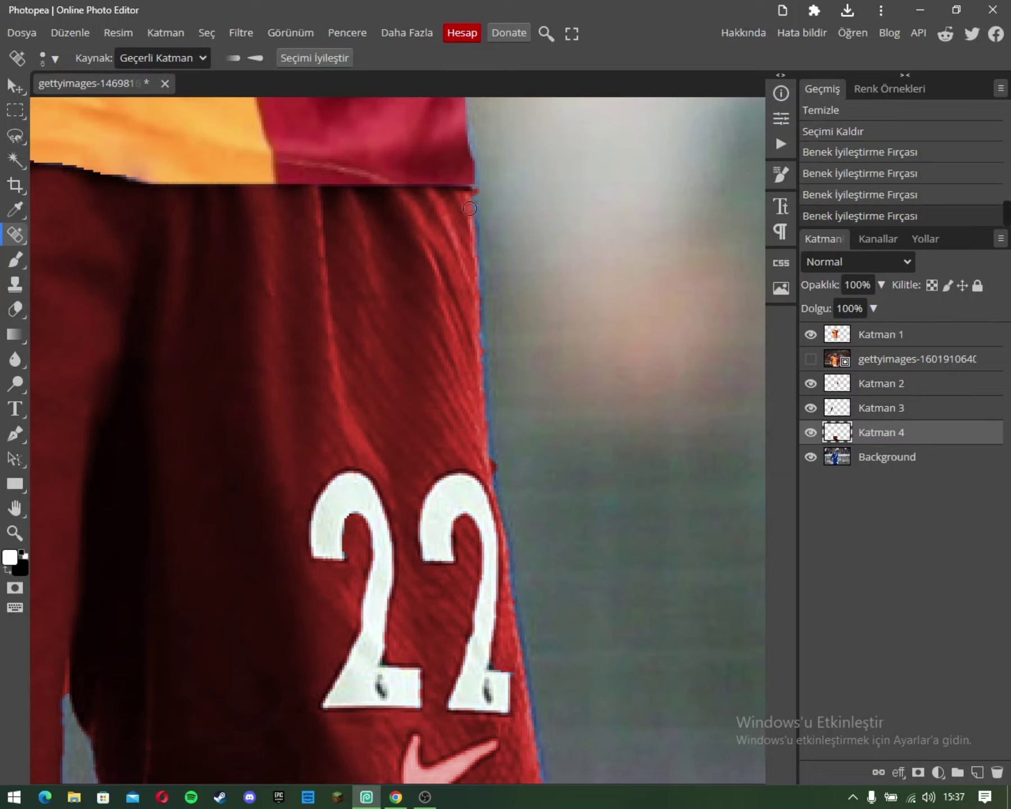
Step: Spot-heal the shorts' right edge and bottom hem into the background
left_click_drag(469, 208, 493, 468)
scroll(510, 474, "down", 3)
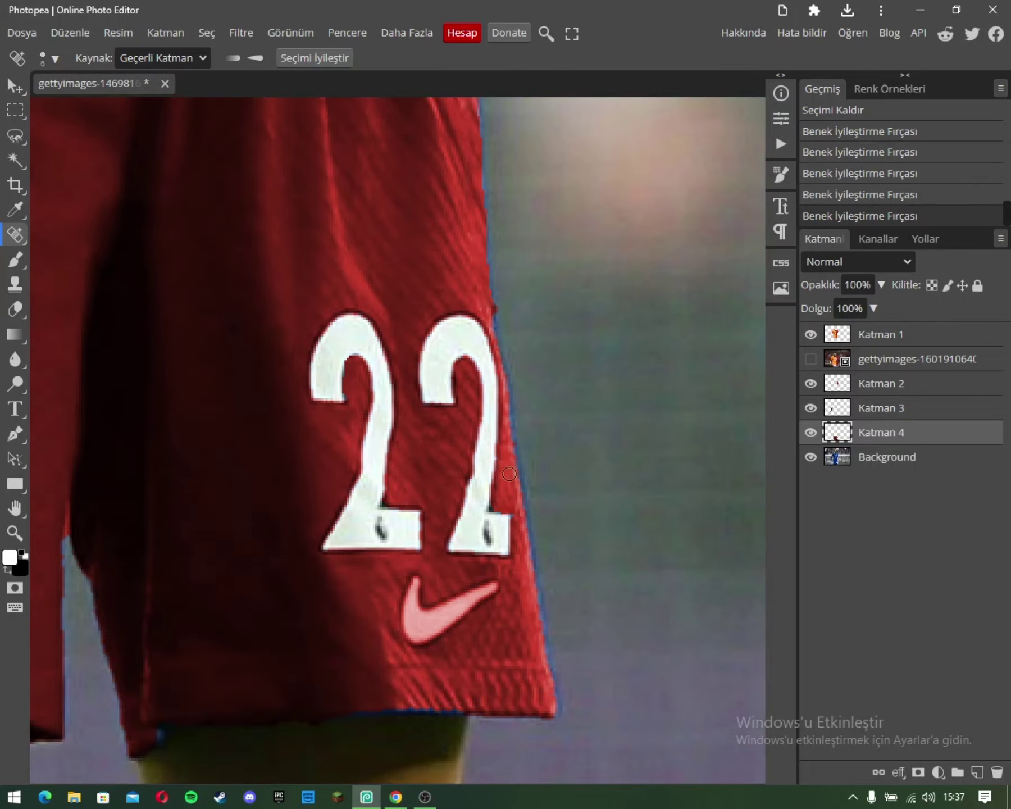
left_click_drag(525, 525, 559, 709)
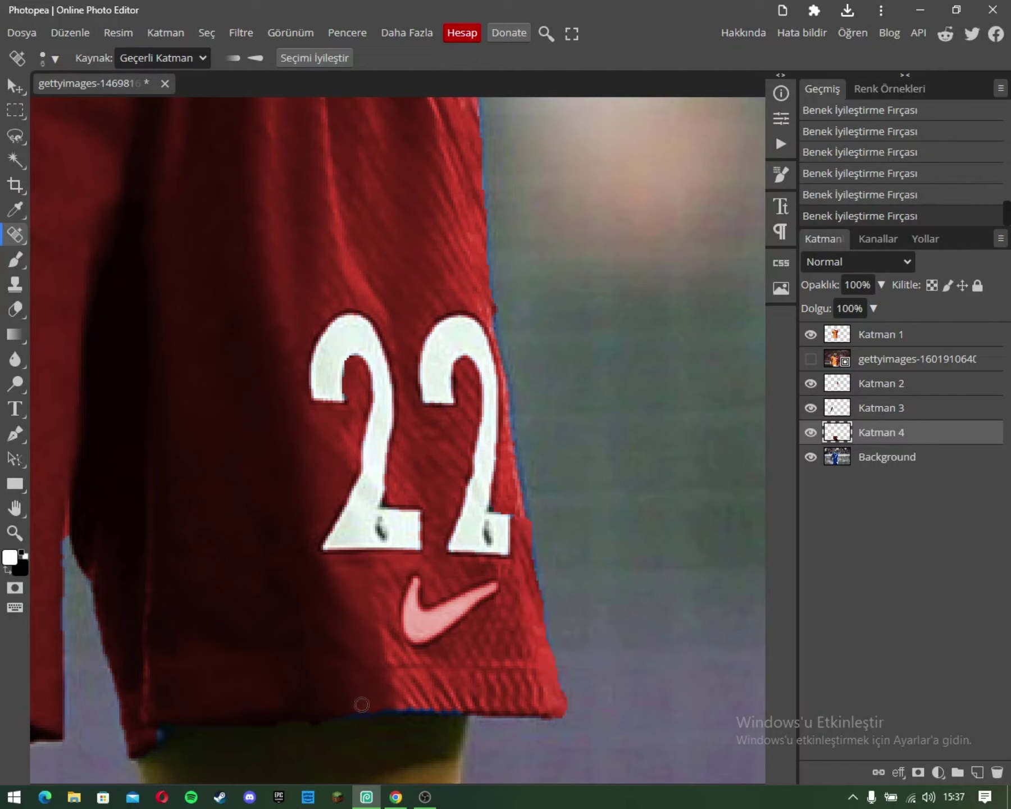
left_click_drag(344, 707, 462, 706)
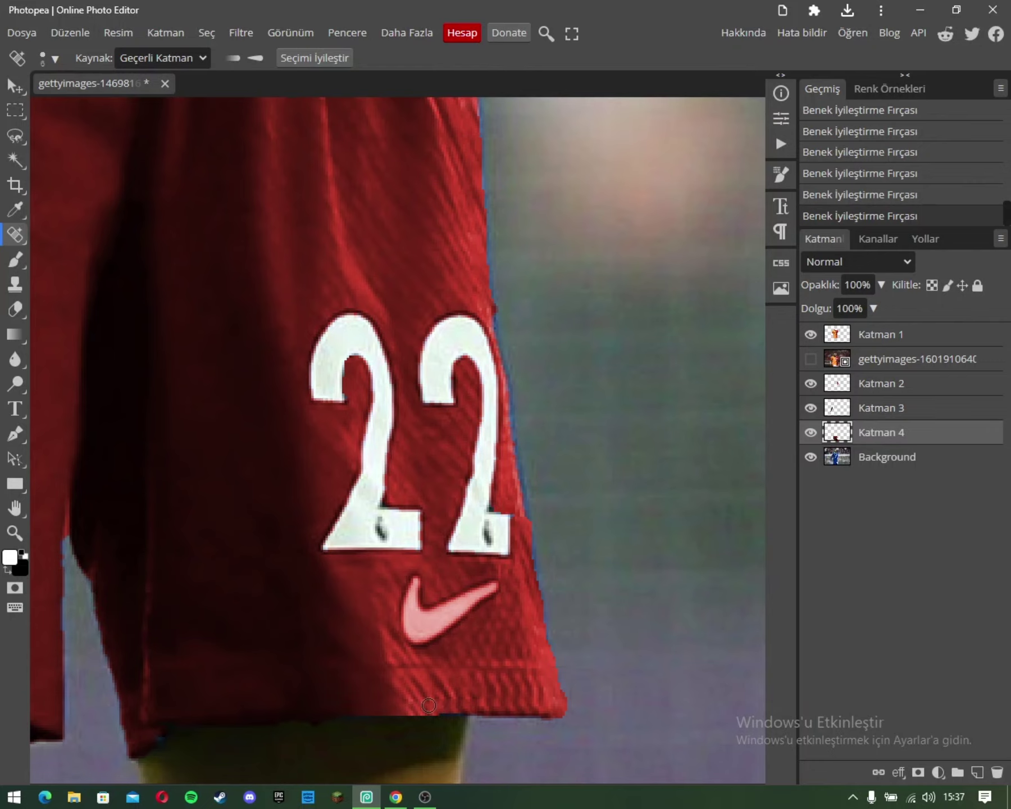
scroll(386, 437, "up", 5)
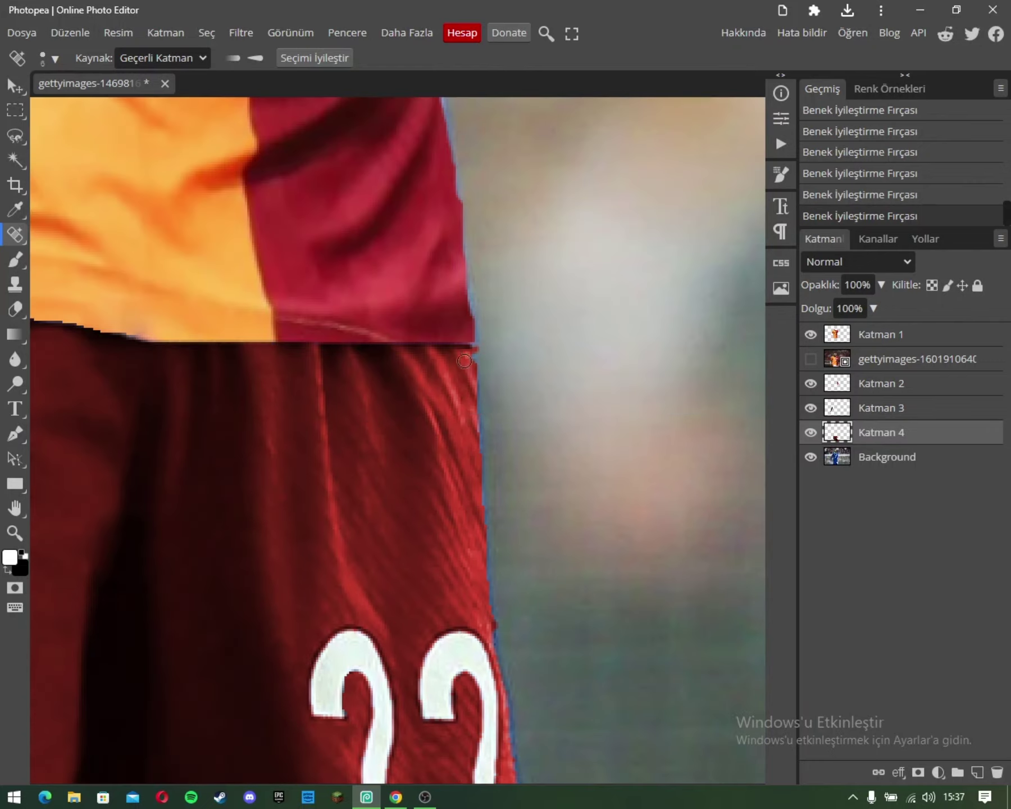
Step: Fit the whole image in the window and select the Background layer
left_click(21, 537)
right_click(218, 464)
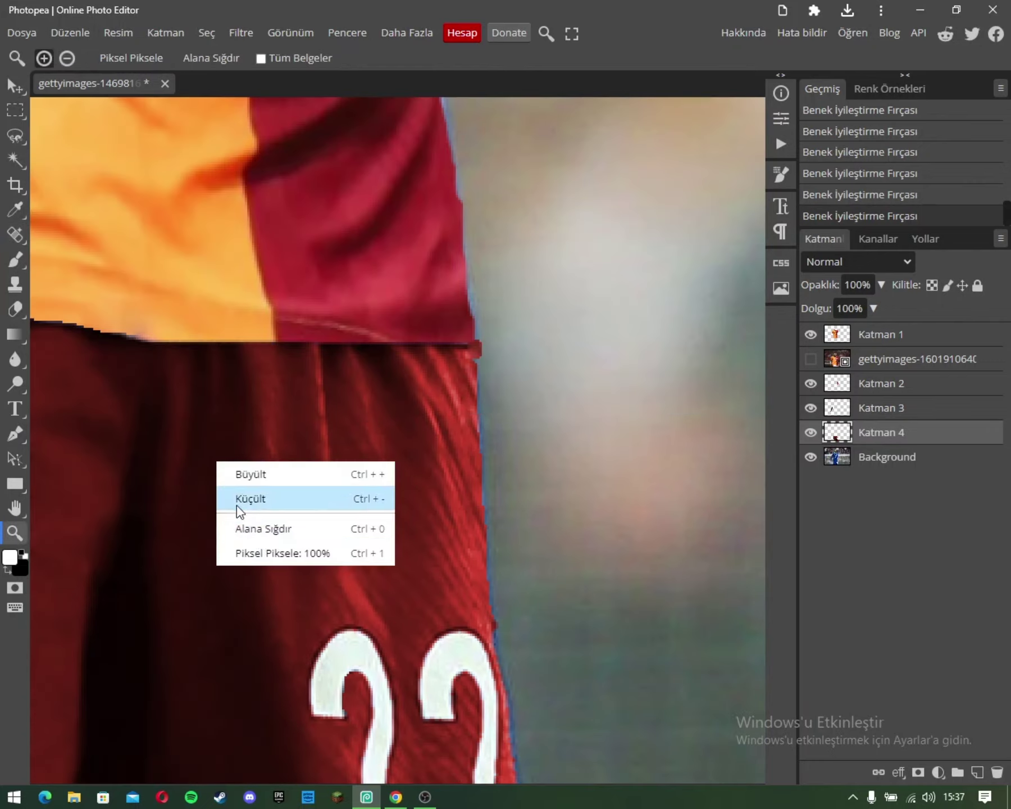
left_click(236, 505)
right_click(284, 497)
left_click(311, 559)
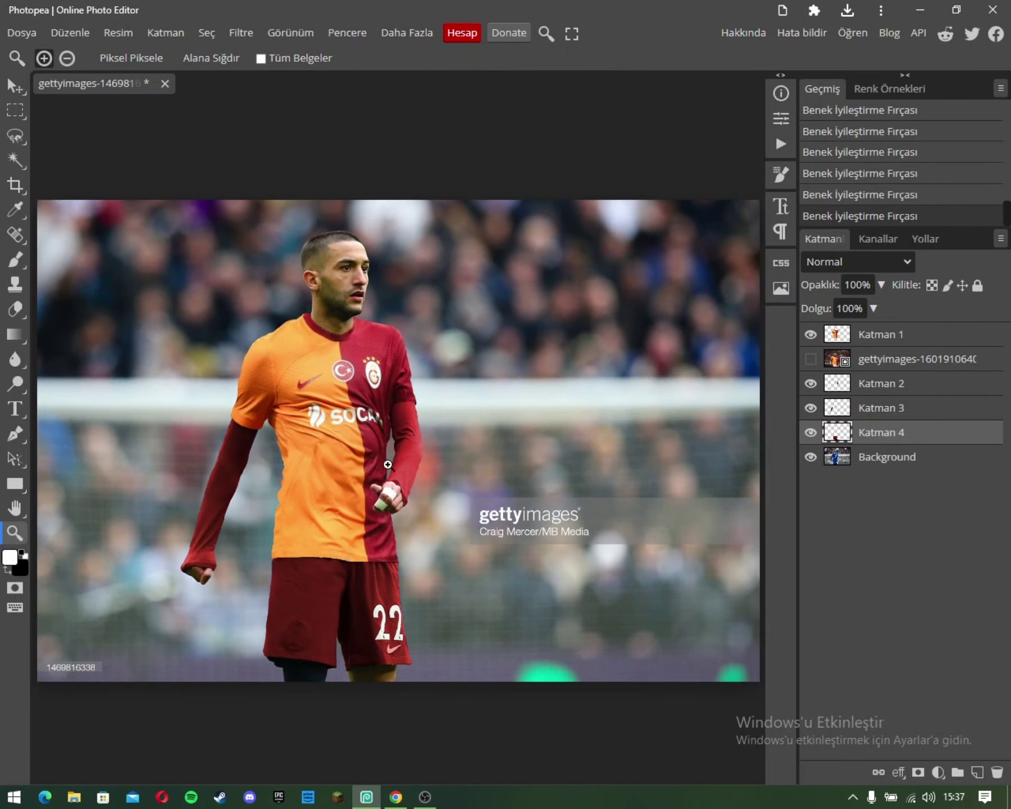
left_click(885, 458)
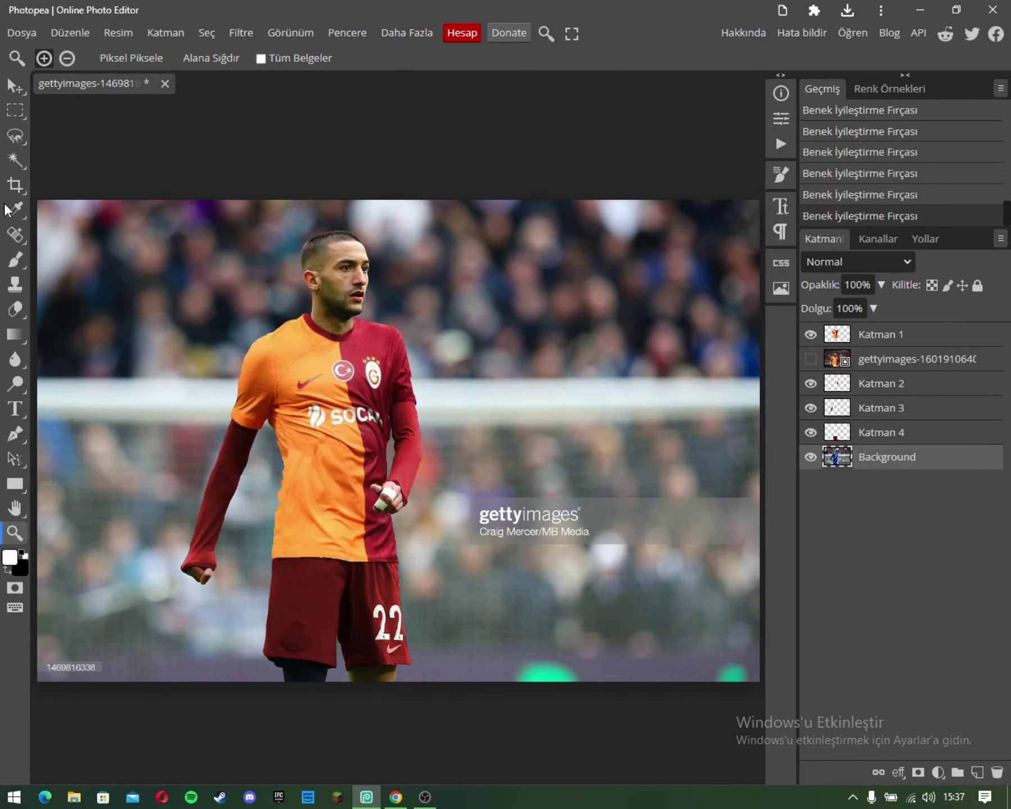
Step: With a large soft Clone Stamp brush, paint out the gettyimages watermark and bottom-left ID number
left_click(15, 285)
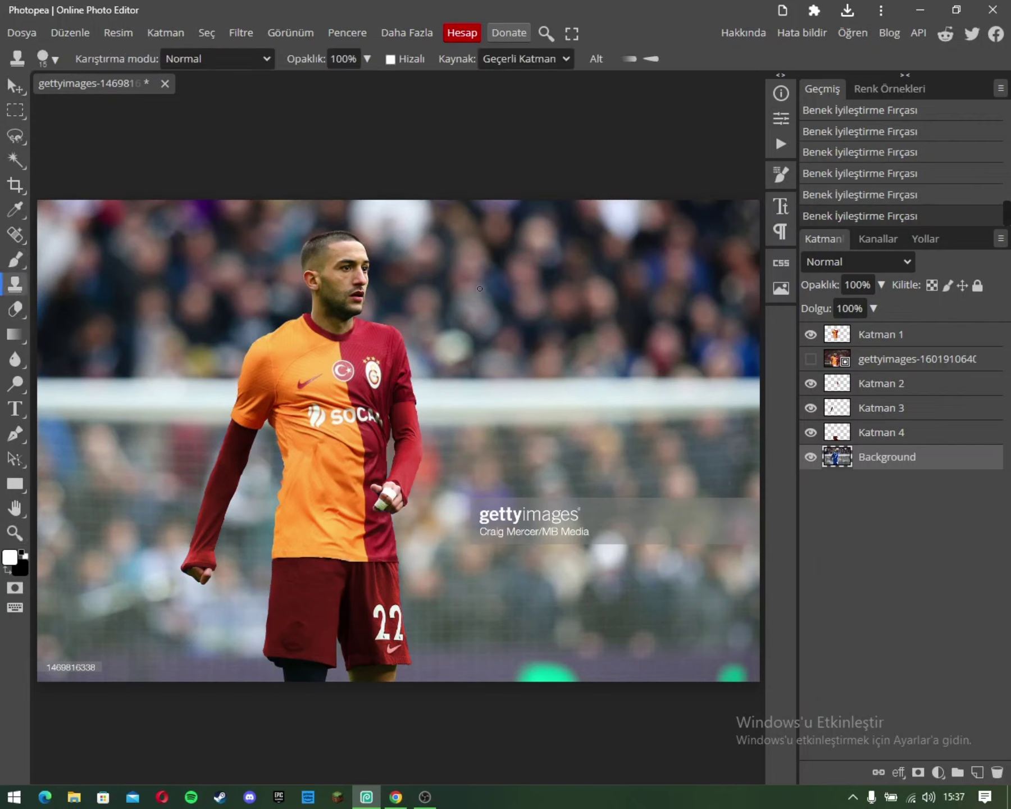
right_click(496, 289)
left_click(636, 321)
left_click(604, 359)
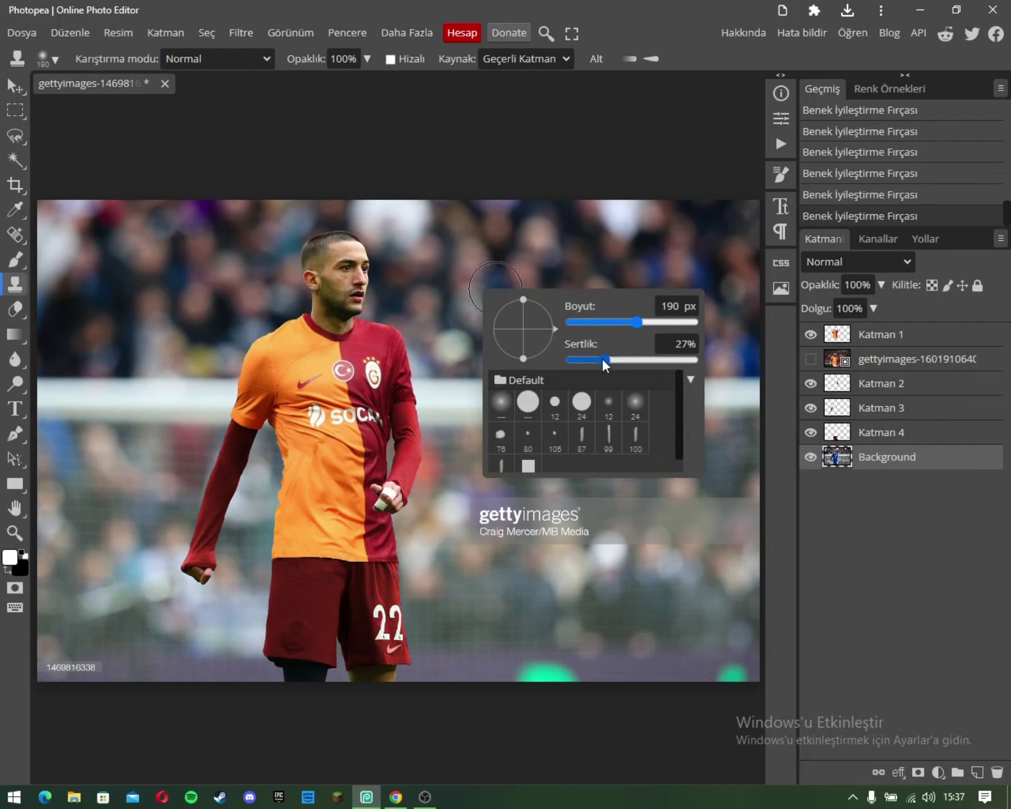
left_click_drag(636, 322, 652, 321)
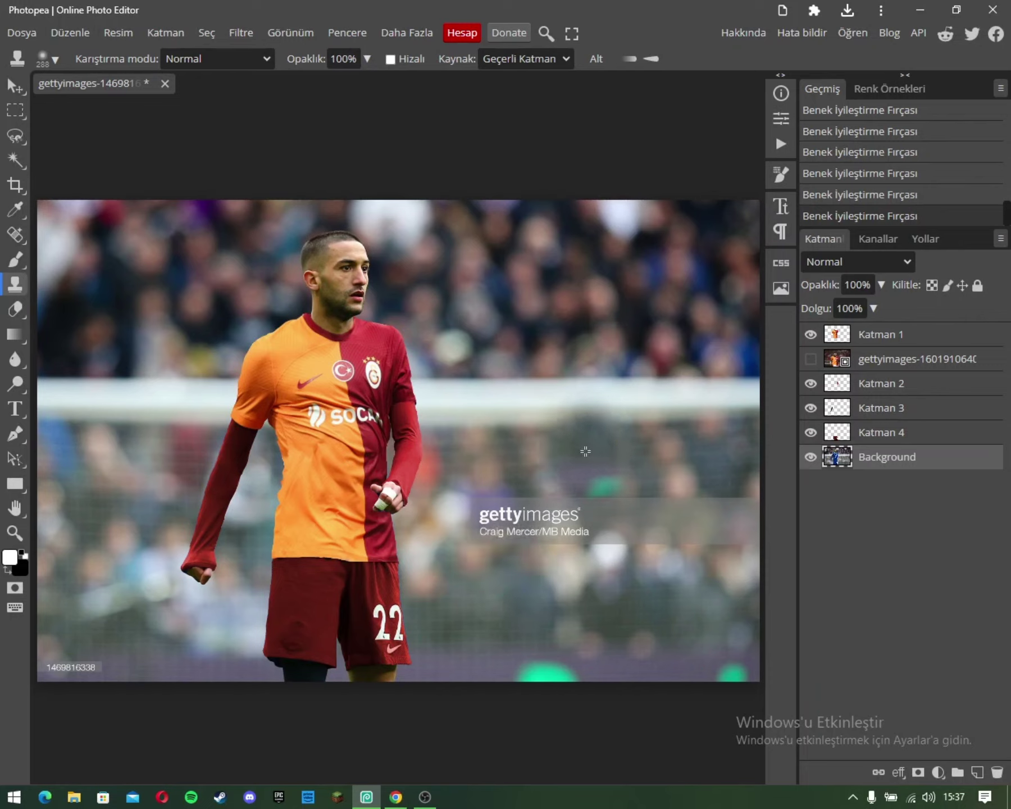
left_click(587, 356)
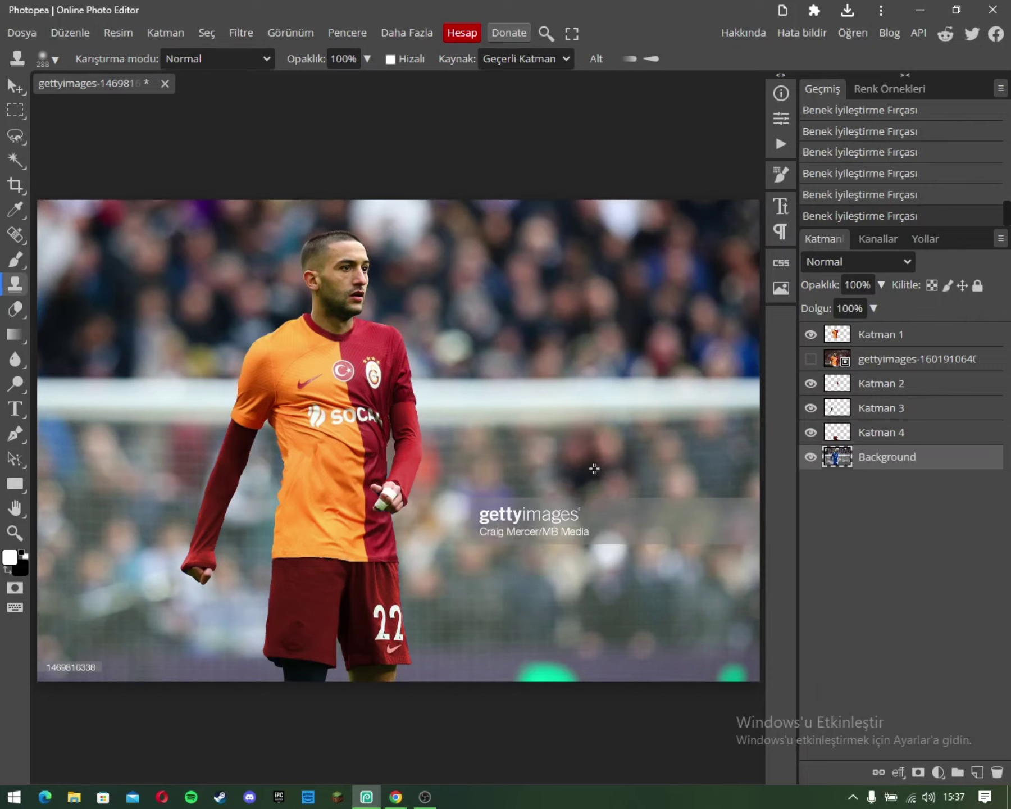
mouse_move(553, 587)
left_mouse_down()
mouse_move(660, 515)
mouse_move(717, 514)
left_mouse_up()
mouse_move(539, 506)
left_mouse_down()
mouse_move(506, 478)
mouse_move(568, 472)
left_mouse_up()
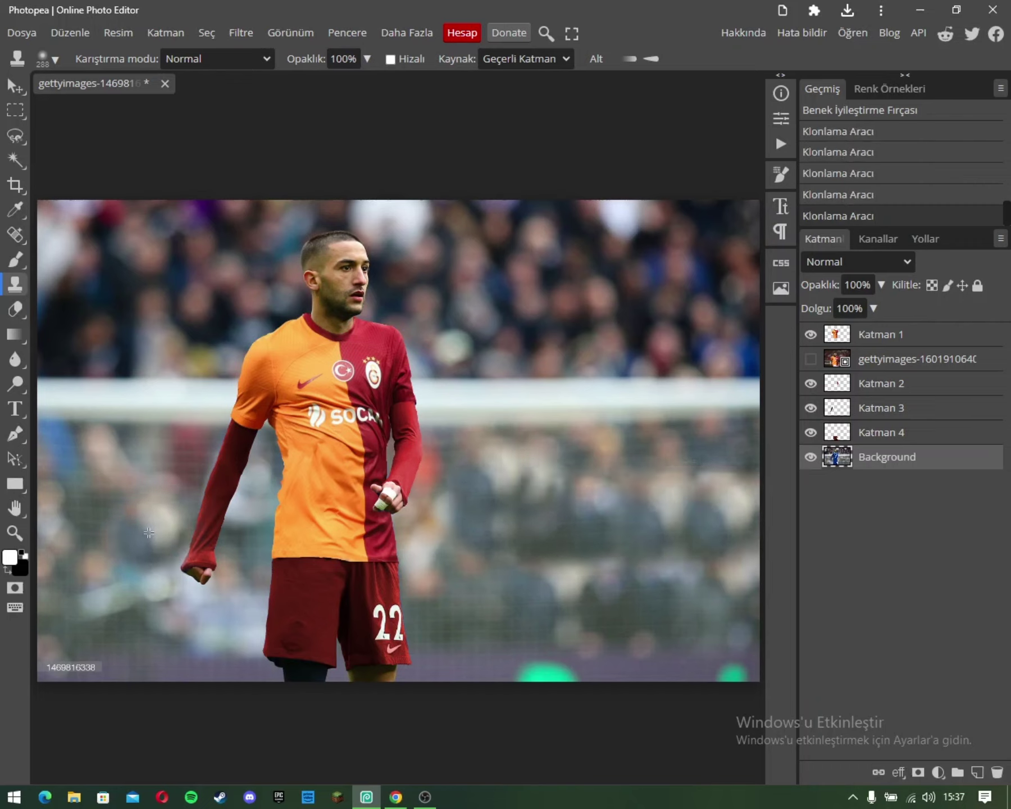
left_click_drag(96, 668, 48, 668)
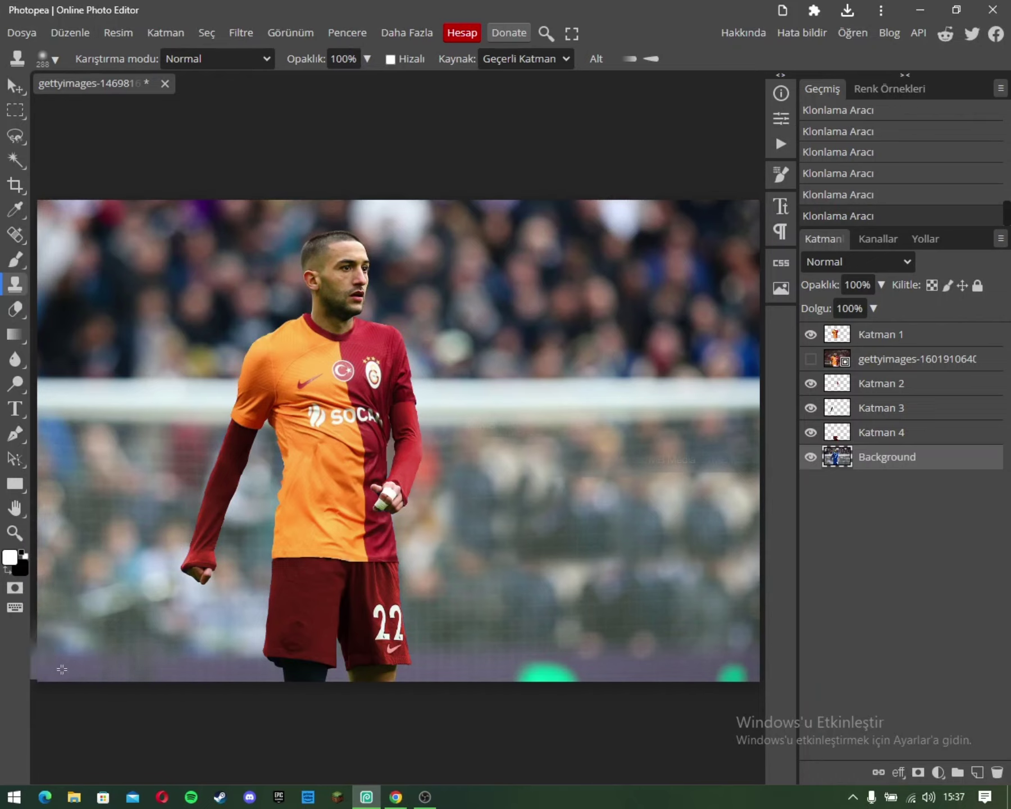
Step: Select the Katman 1 layer, zoom in on the jersey, and pick the Sharpen tool at 112 px
left_click(15, 533)
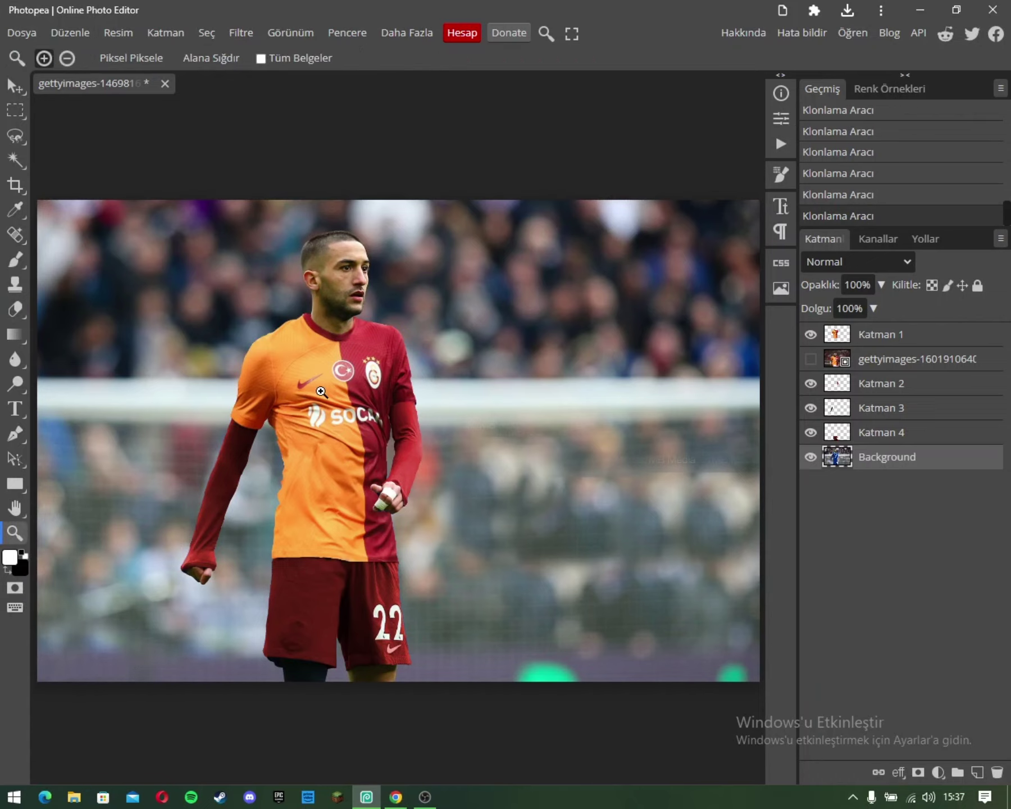
left_click(301, 382)
left_click(894, 344)
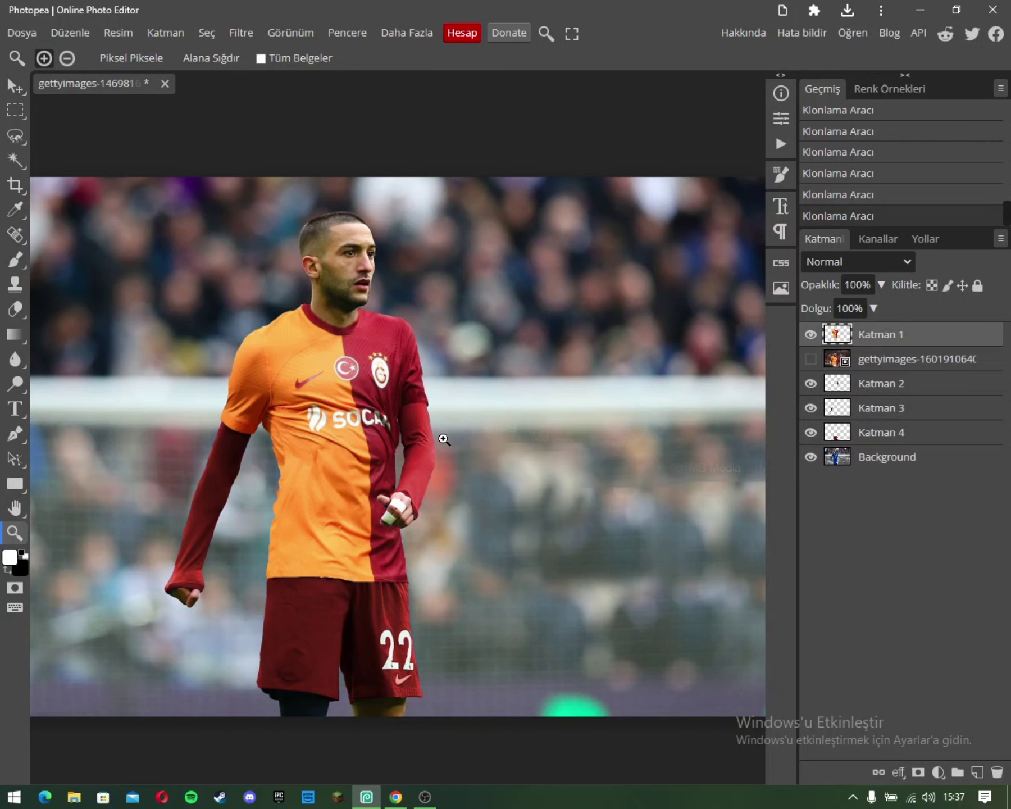
left_click(382, 409)
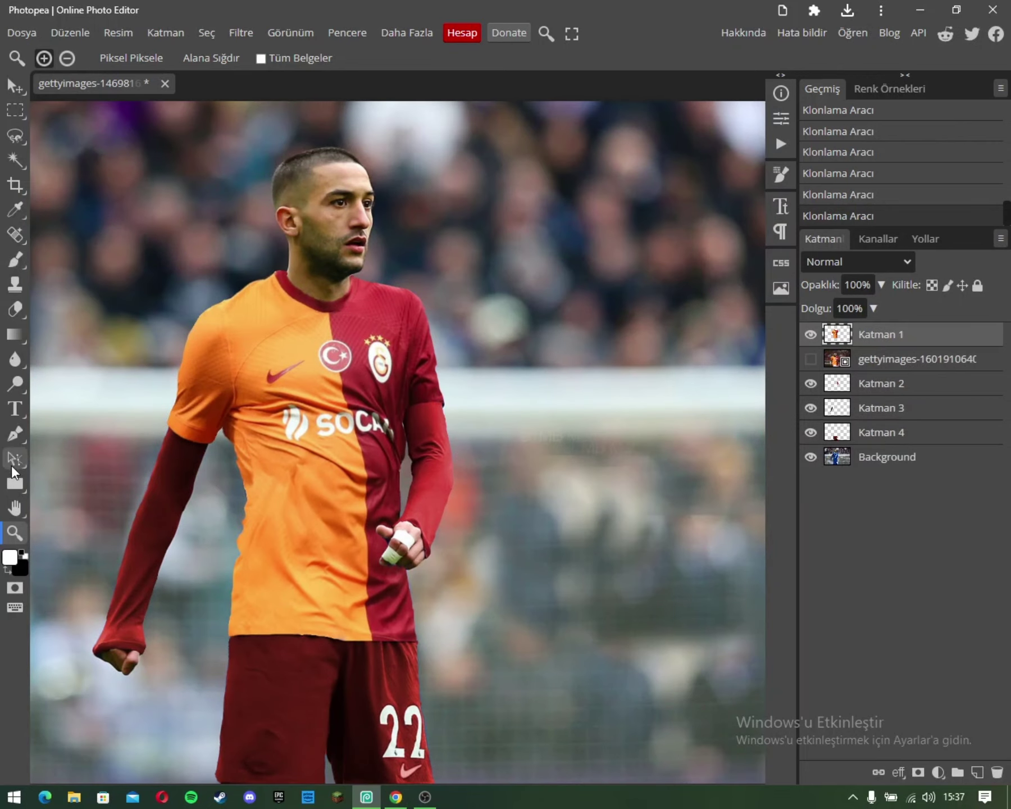
left_click(15, 385)
left_click(15, 360)
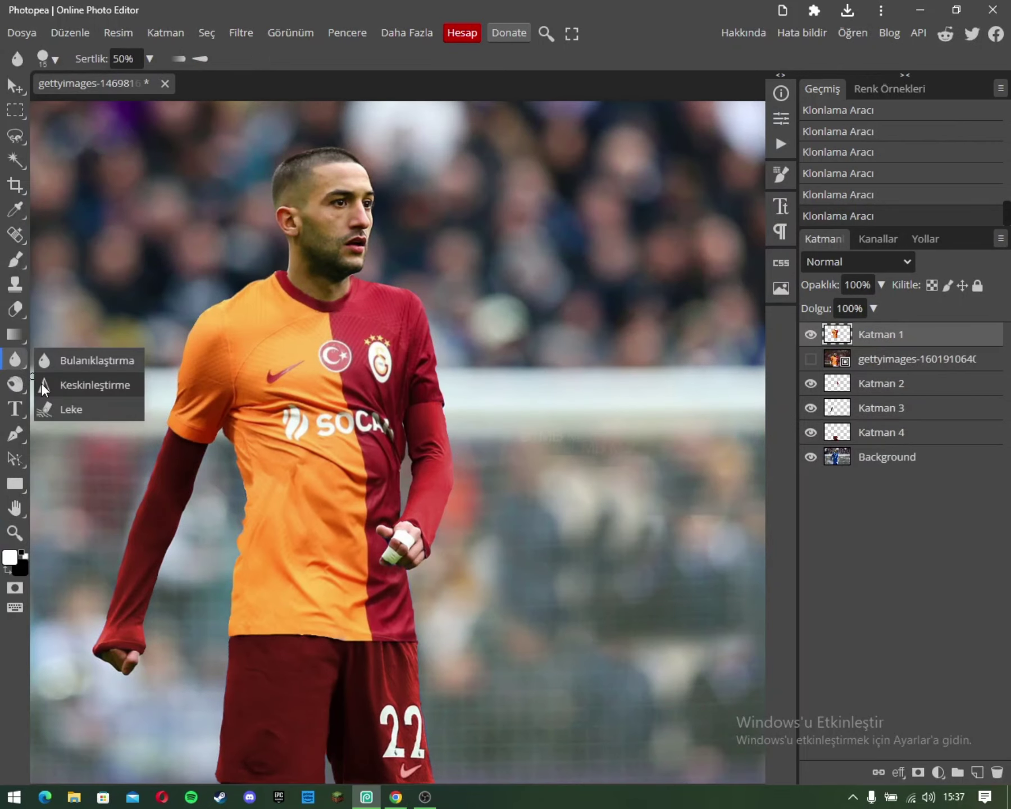
left_click(41, 383)
right_click(510, 376)
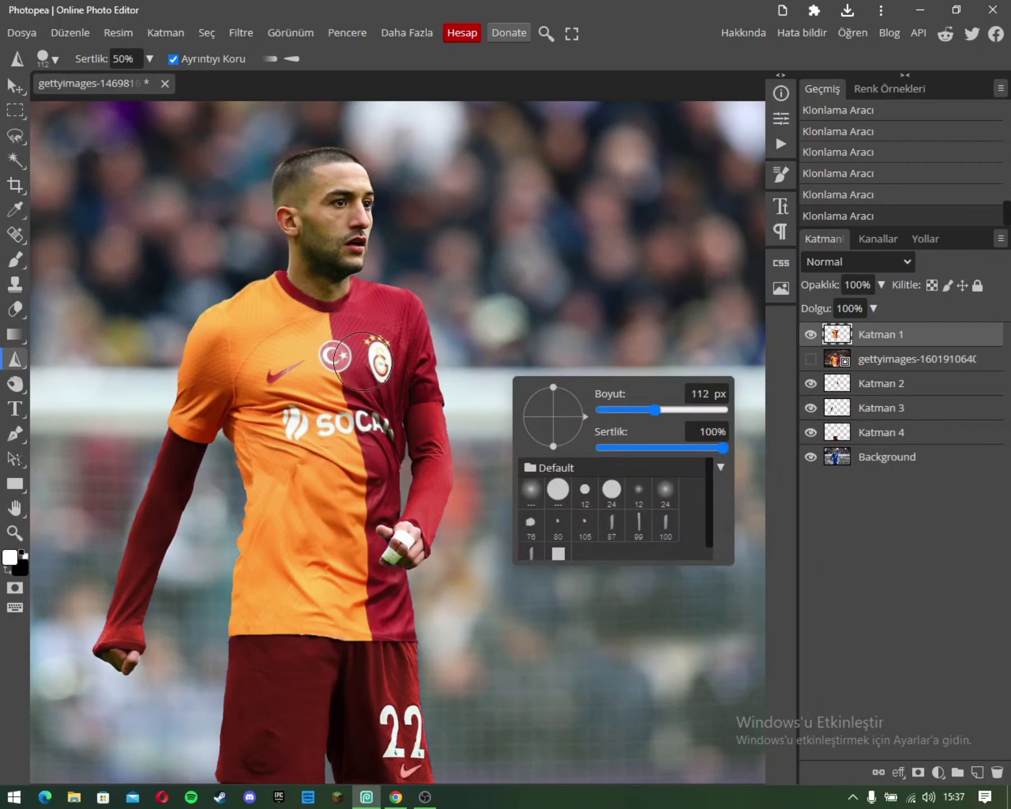
left_click(366, 416)
Step: Sharpen the orange shoulder and the red sleeve and shoulder, then fit the image to screen
left_click_drag(241, 402, 276, 316)
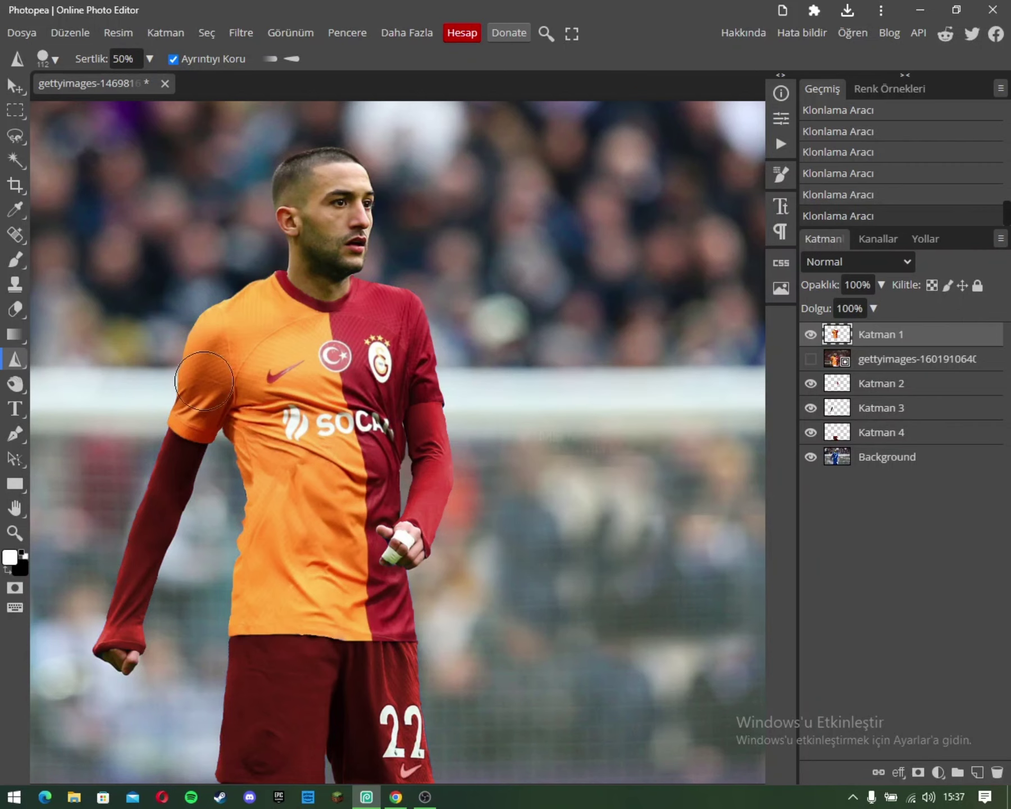
left_click_drag(412, 484, 400, 329)
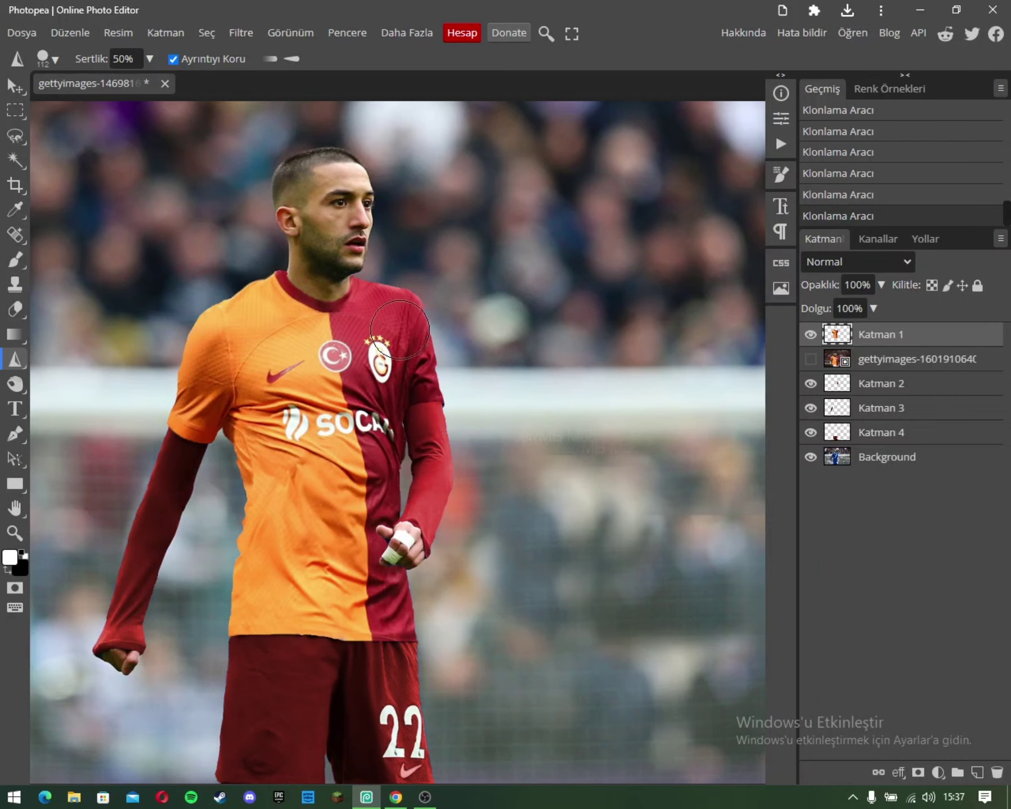
left_click_drag(301, 298, 337, 281)
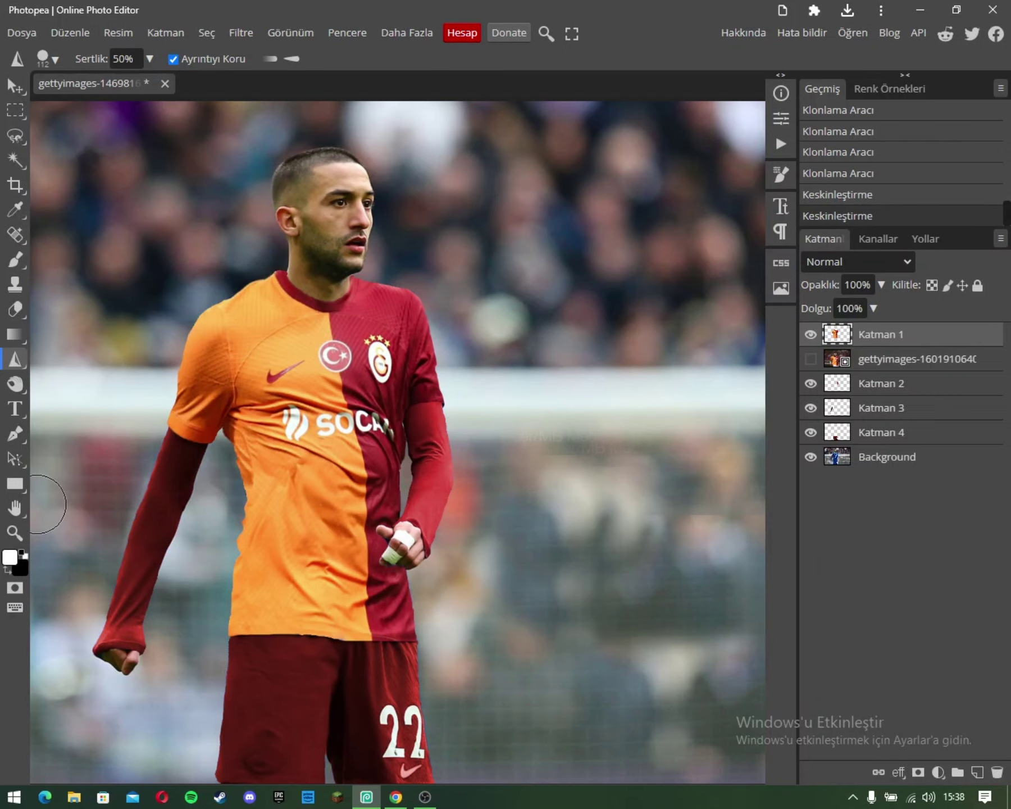
left_click(15, 532)
right_click(460, 444)
left_click(460, 450)
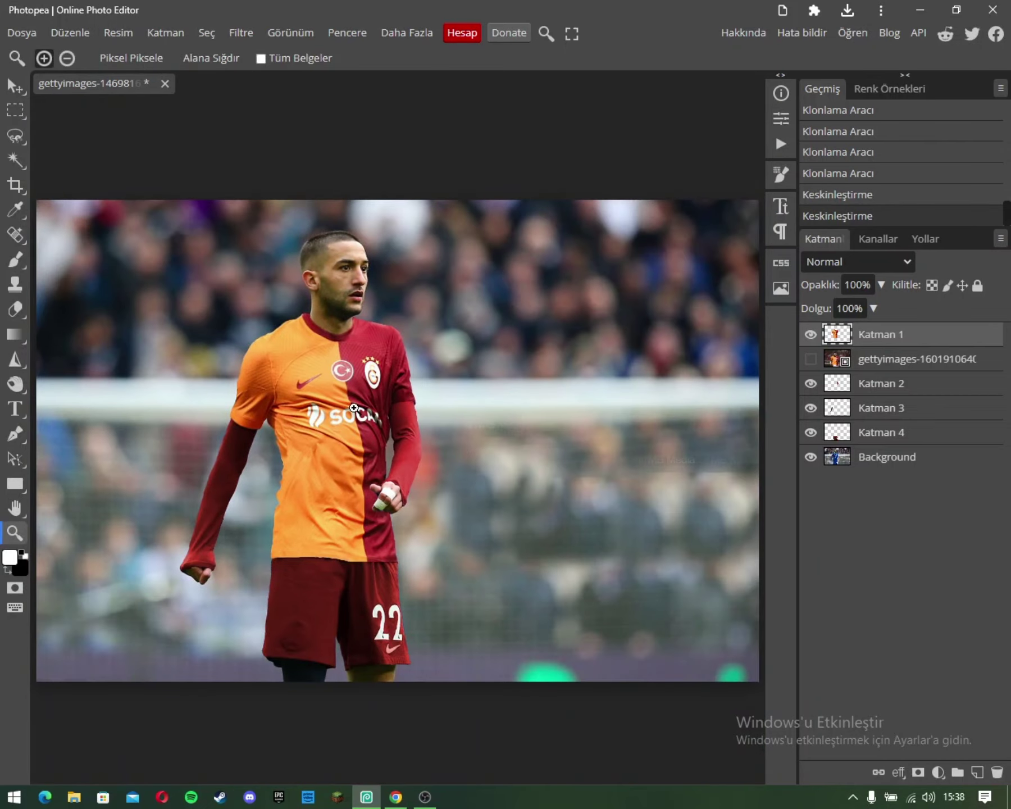
Step: Crop the left and right sides to a roughly 980x1365 px portrait frame around the player
right_click(213, 371)
left_click(15, 186)
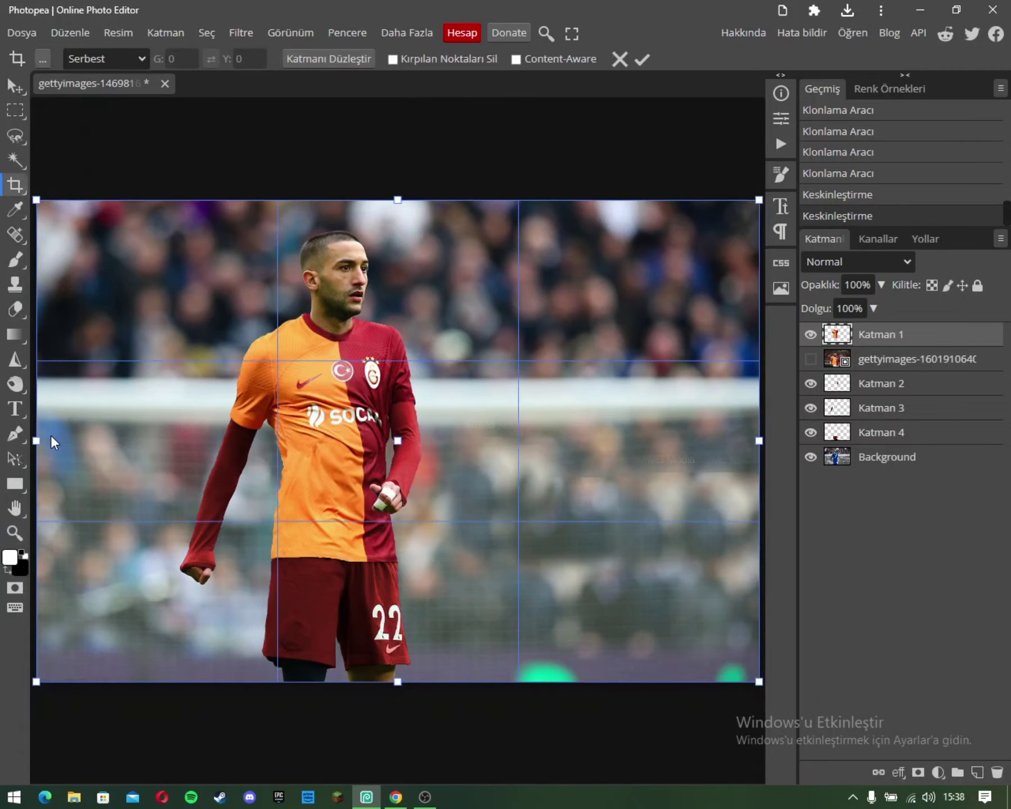
left_click_drag(51, 436, 166, 436)
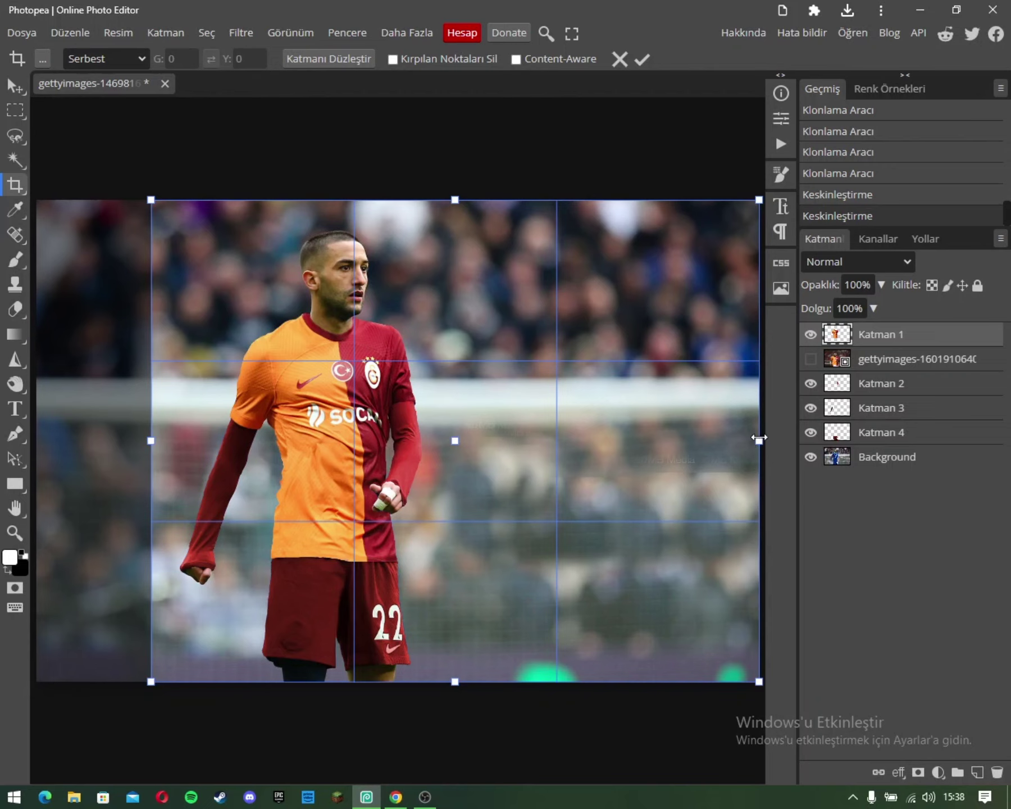
left_click_drag(760, 438, 497, 451)
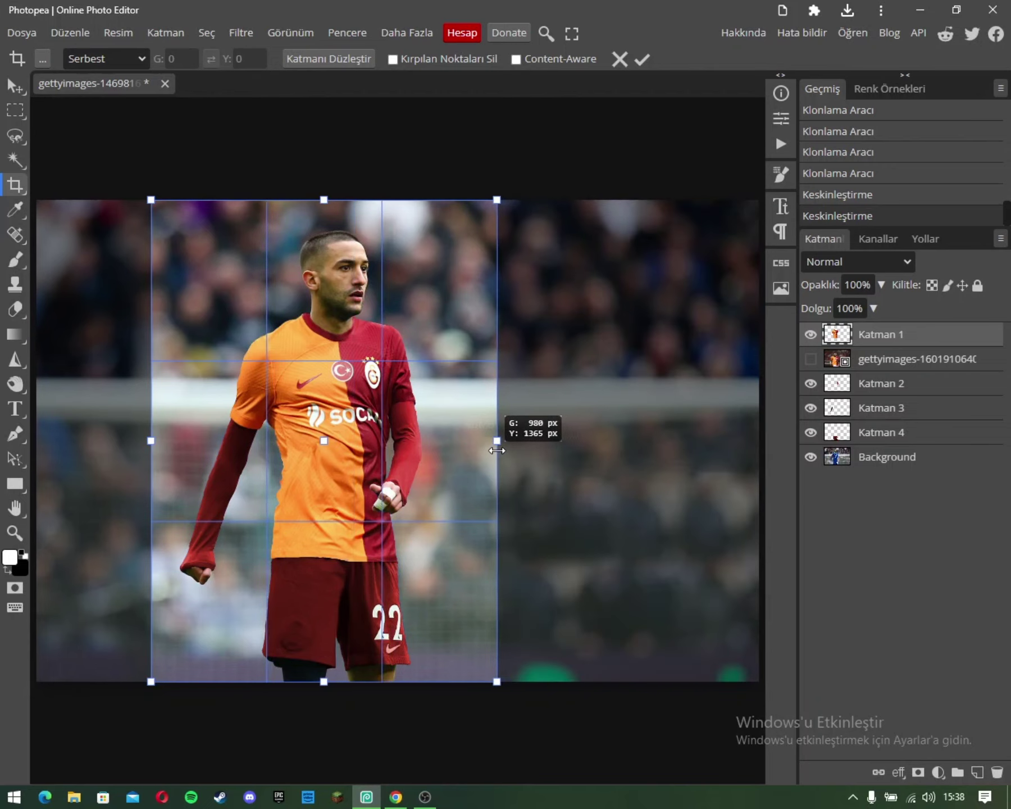
key("Return")
left_click(15, 533)
left_click(422, 405)
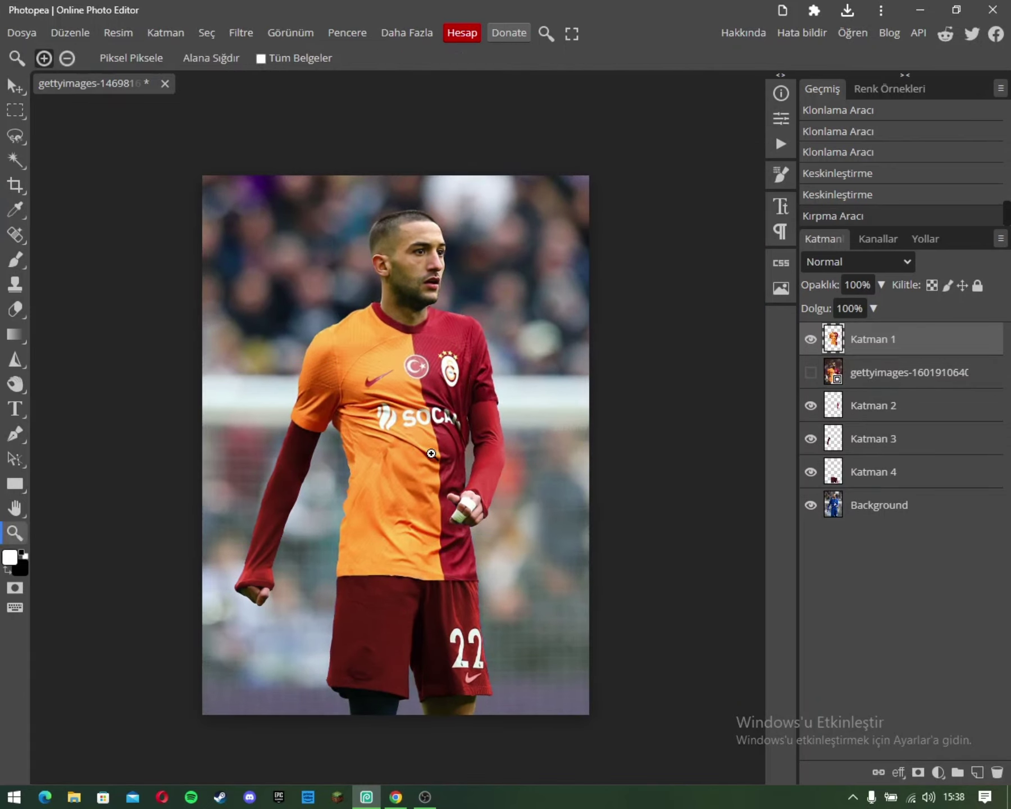